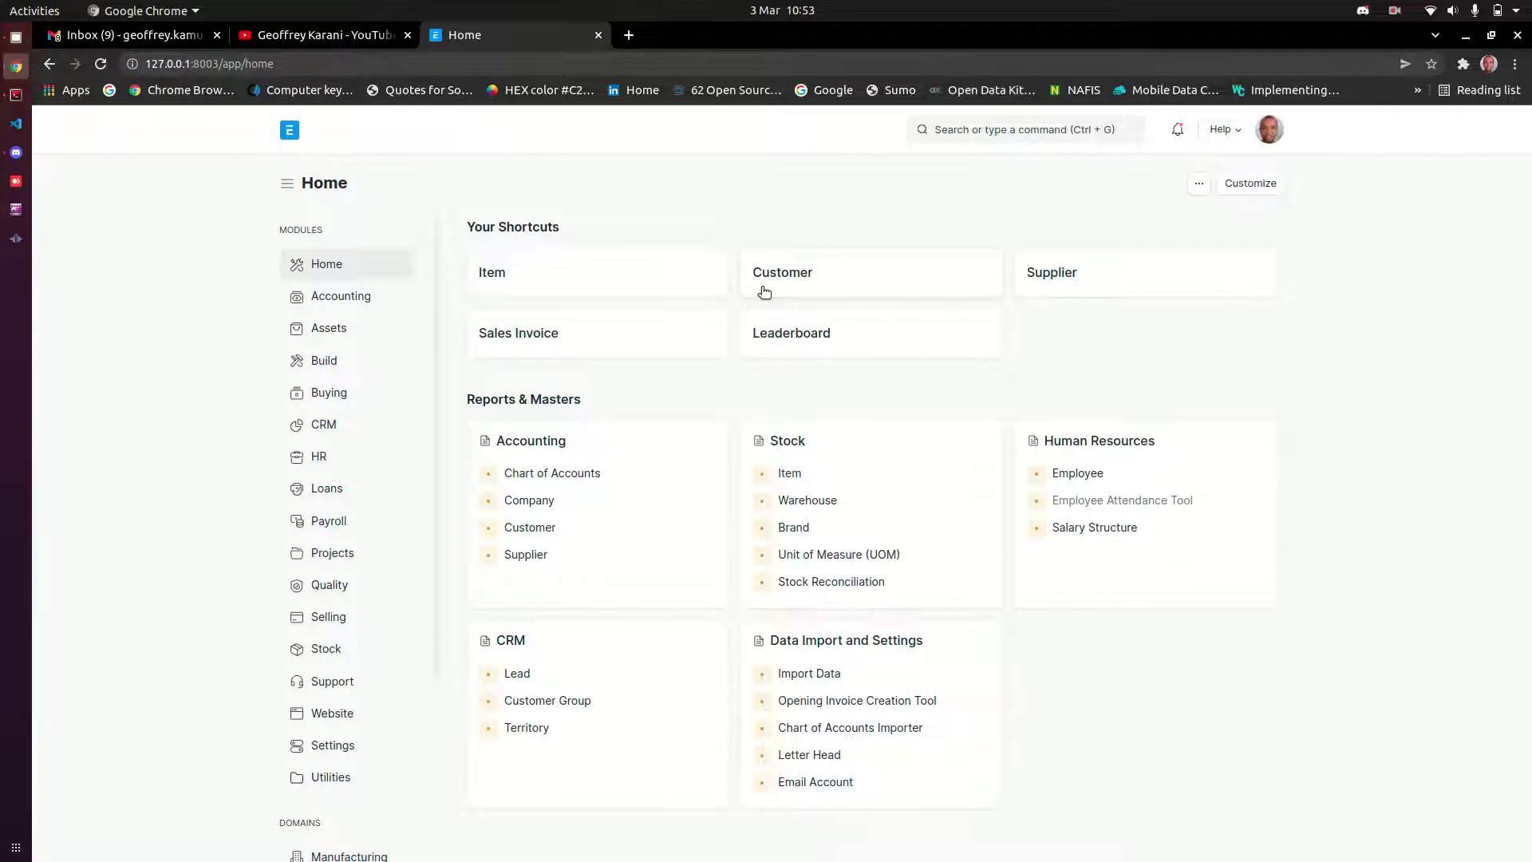
- Glance at the empty Customer list, then review the existing users in the User list
click(814, 273)
click(48, 64)
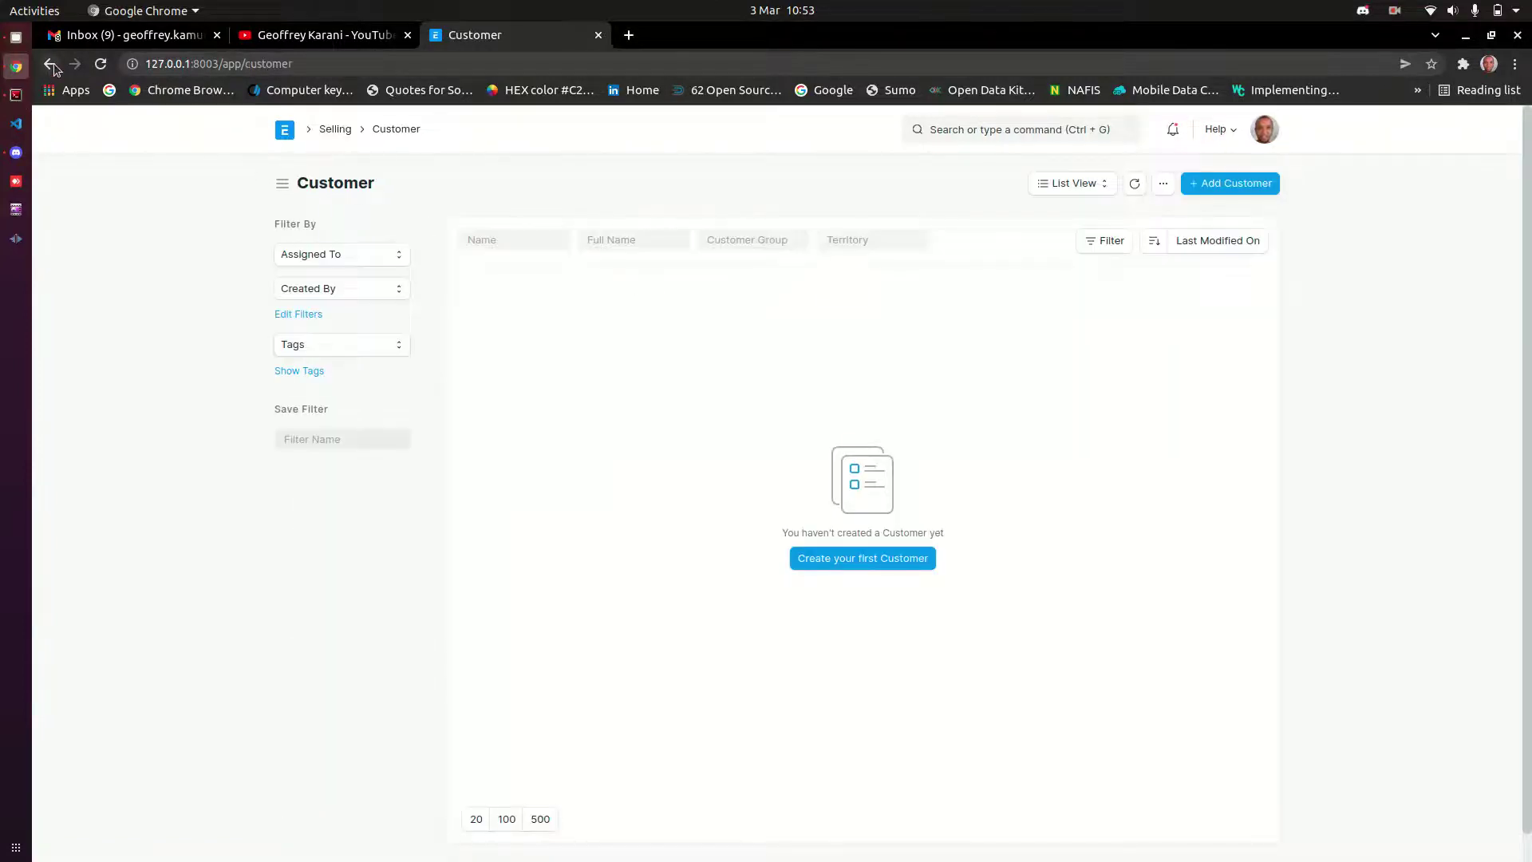
scroll(296, 635, down, 3)
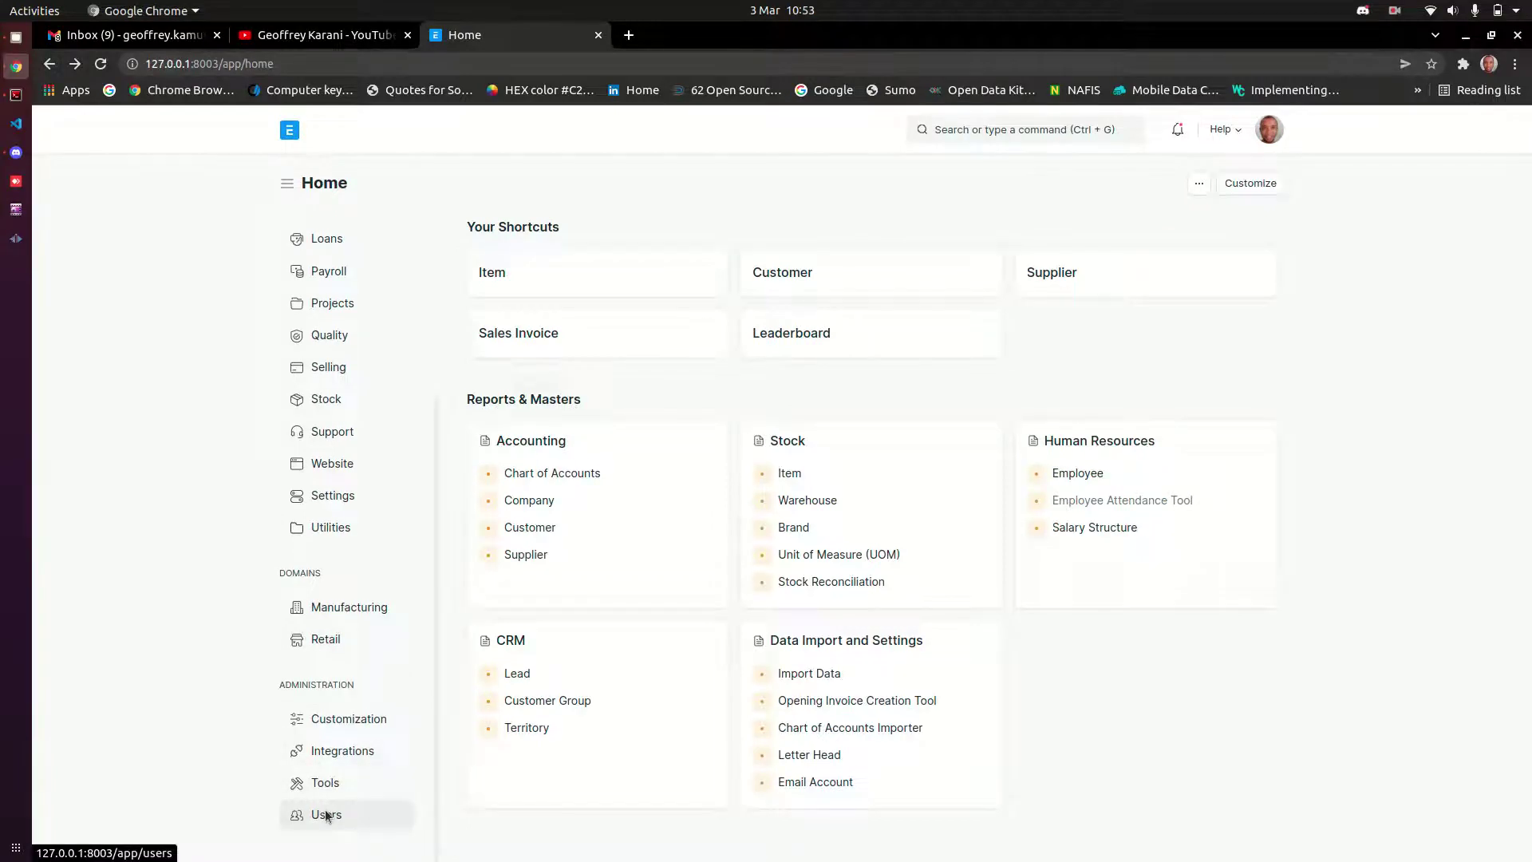
click(326, 813)
click(539, 284)
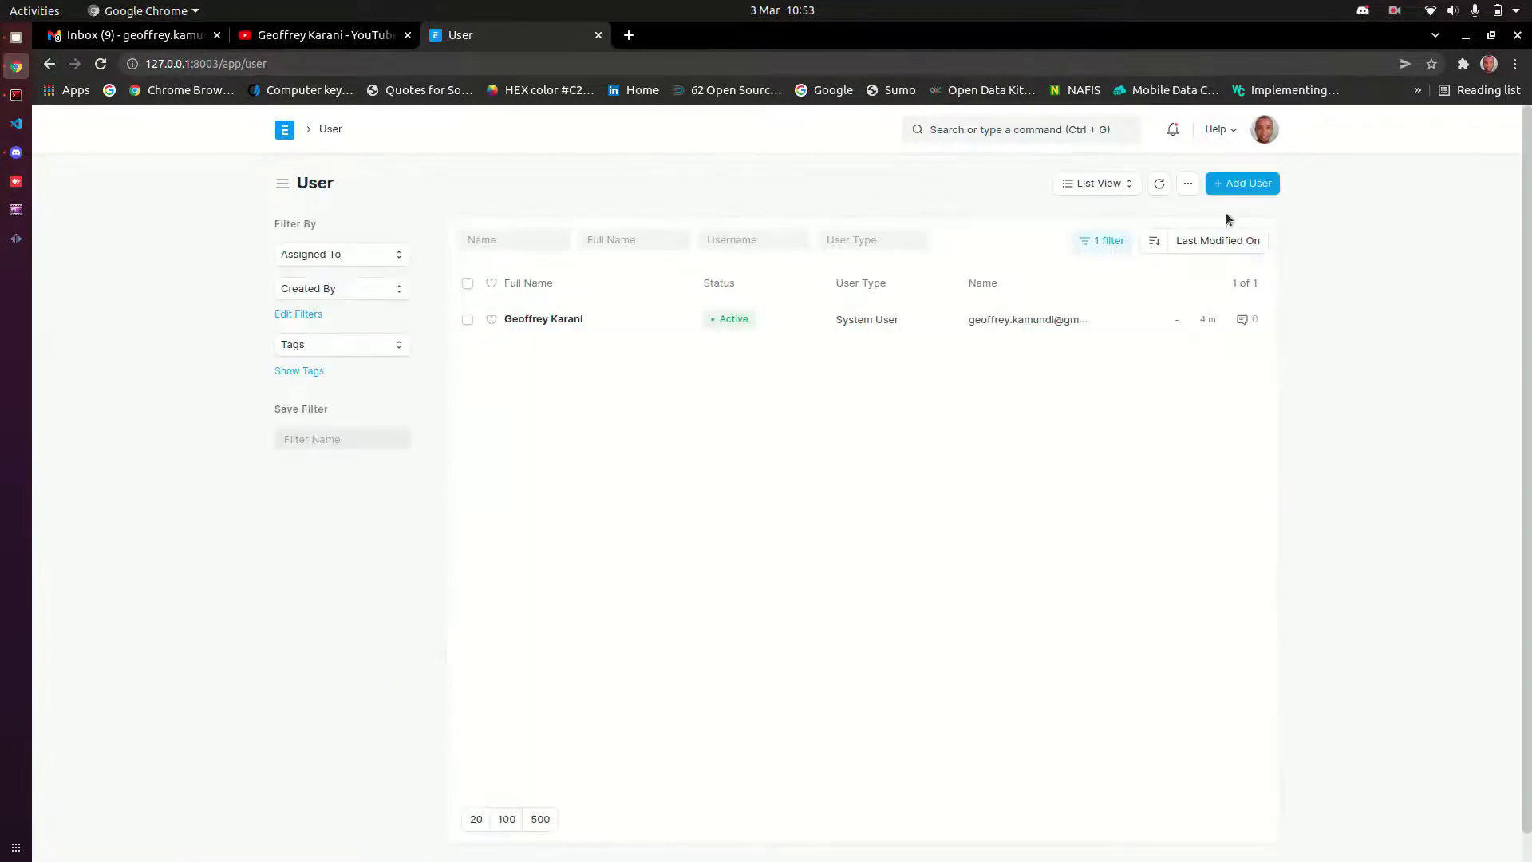
- Return to the Home workspace and reopen the Customer list
click(285, 133)
scroll(327, 718, up, 3)
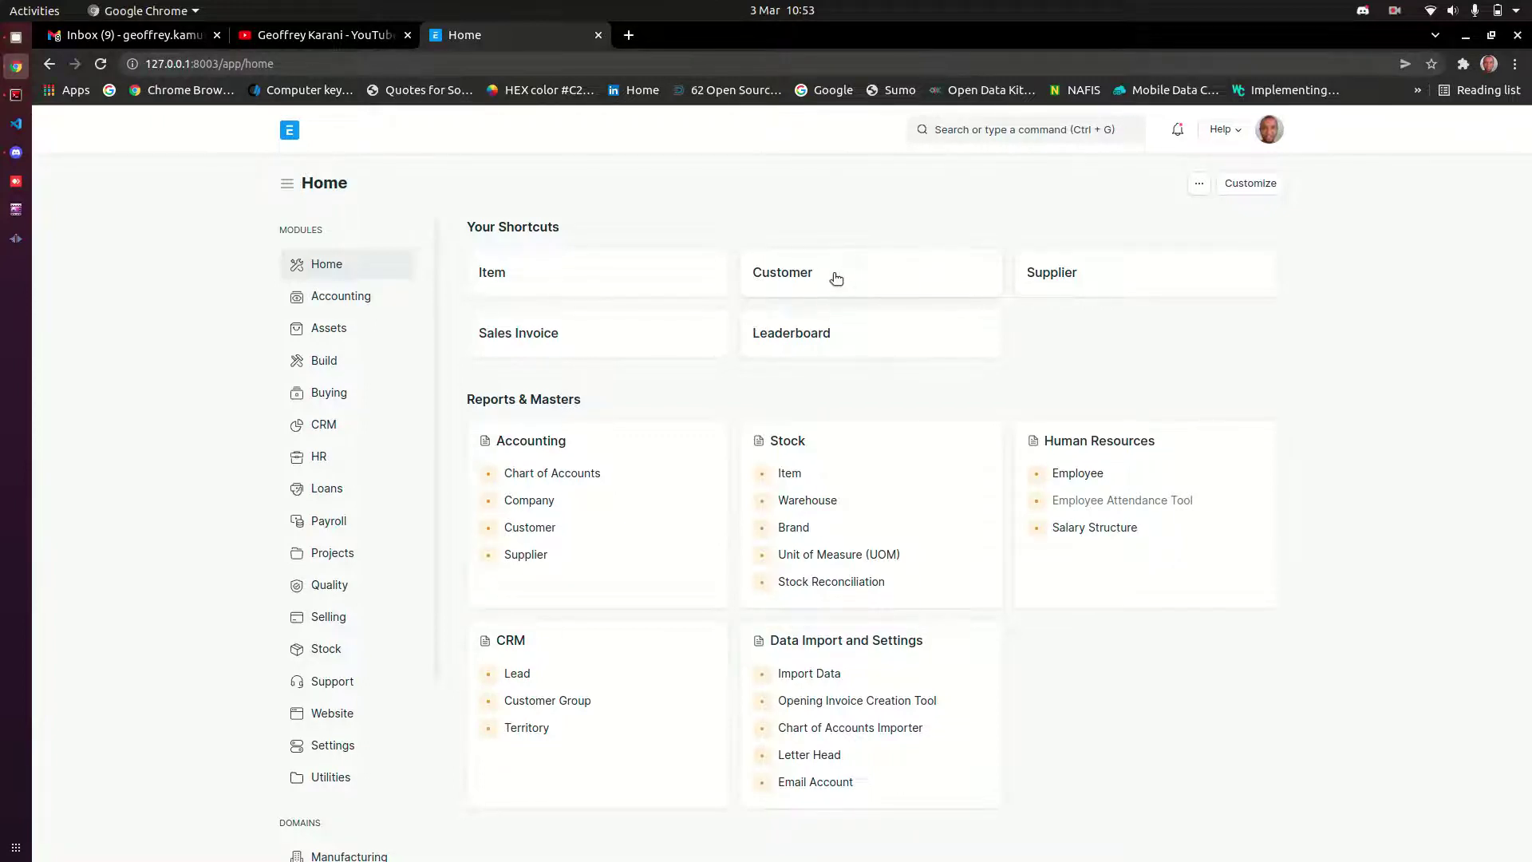
click(803, 274)
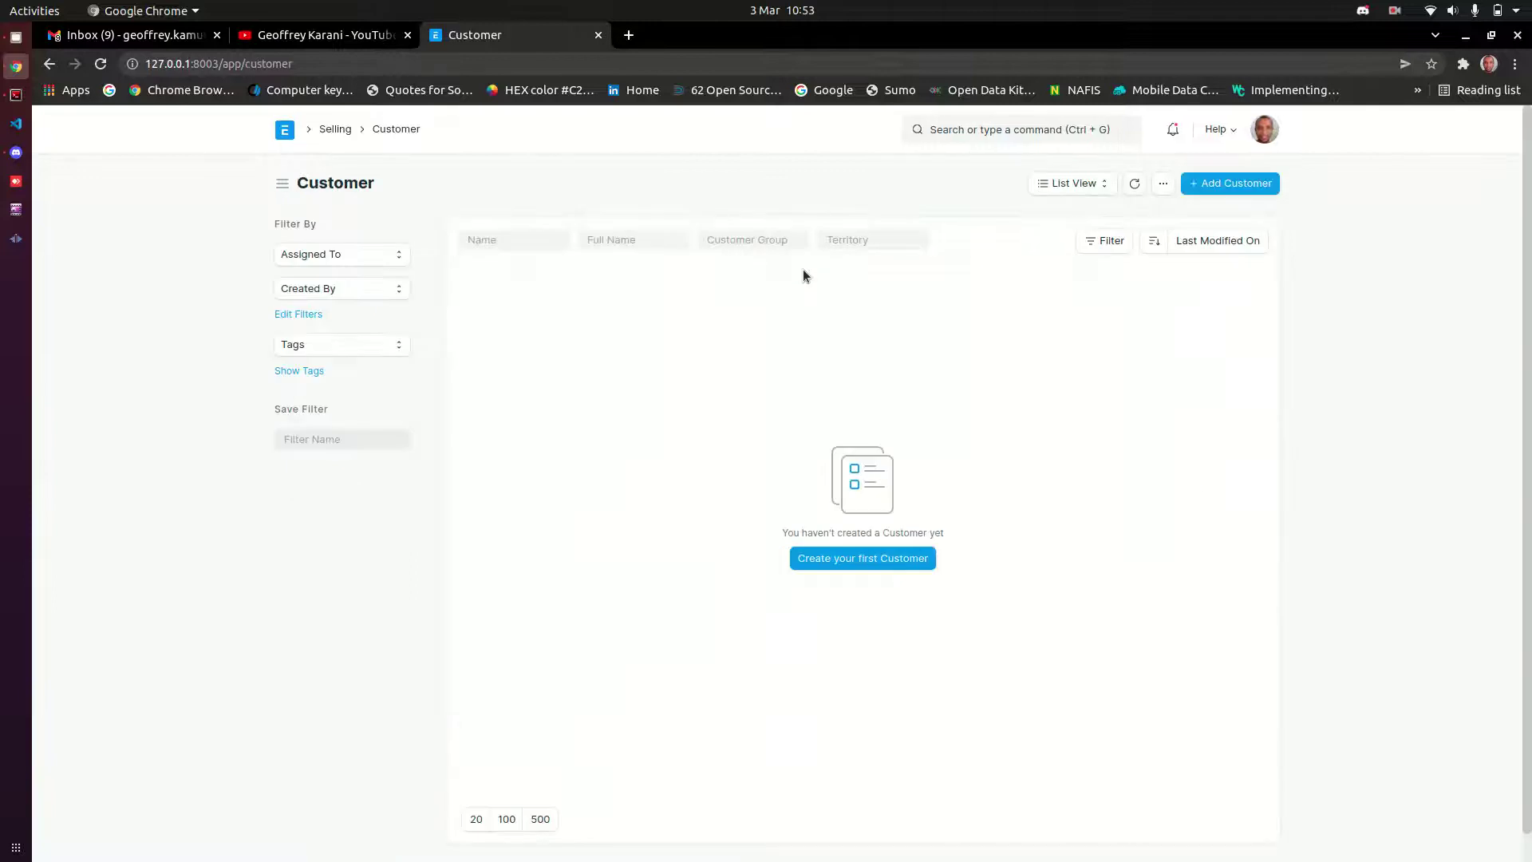
- Choose Import from the Customer list's '...' menu to reach the empty Data Import list
click(1164, 186)
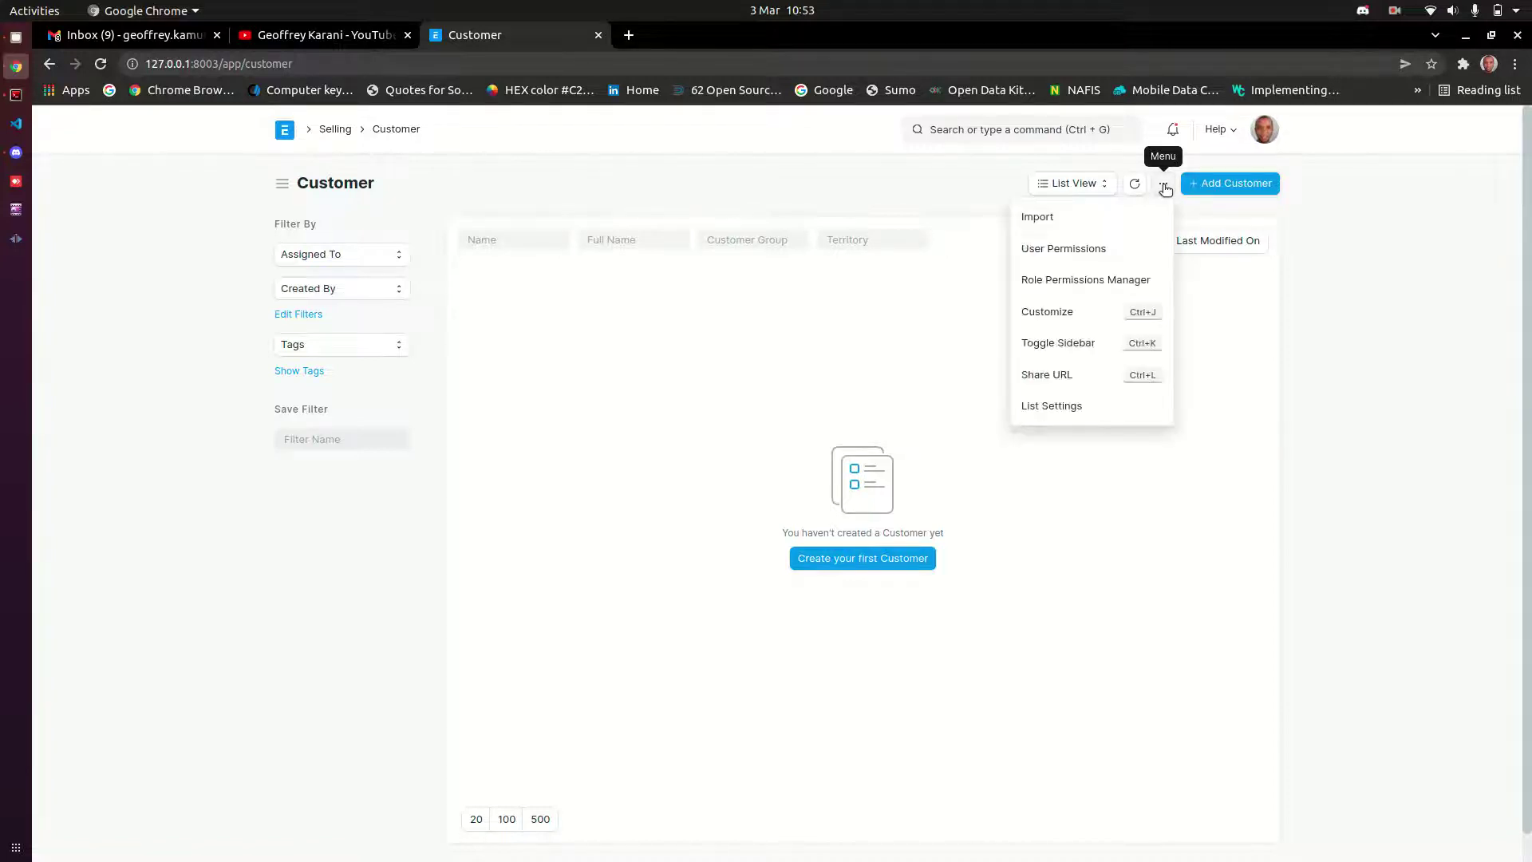
click(1050, 219)
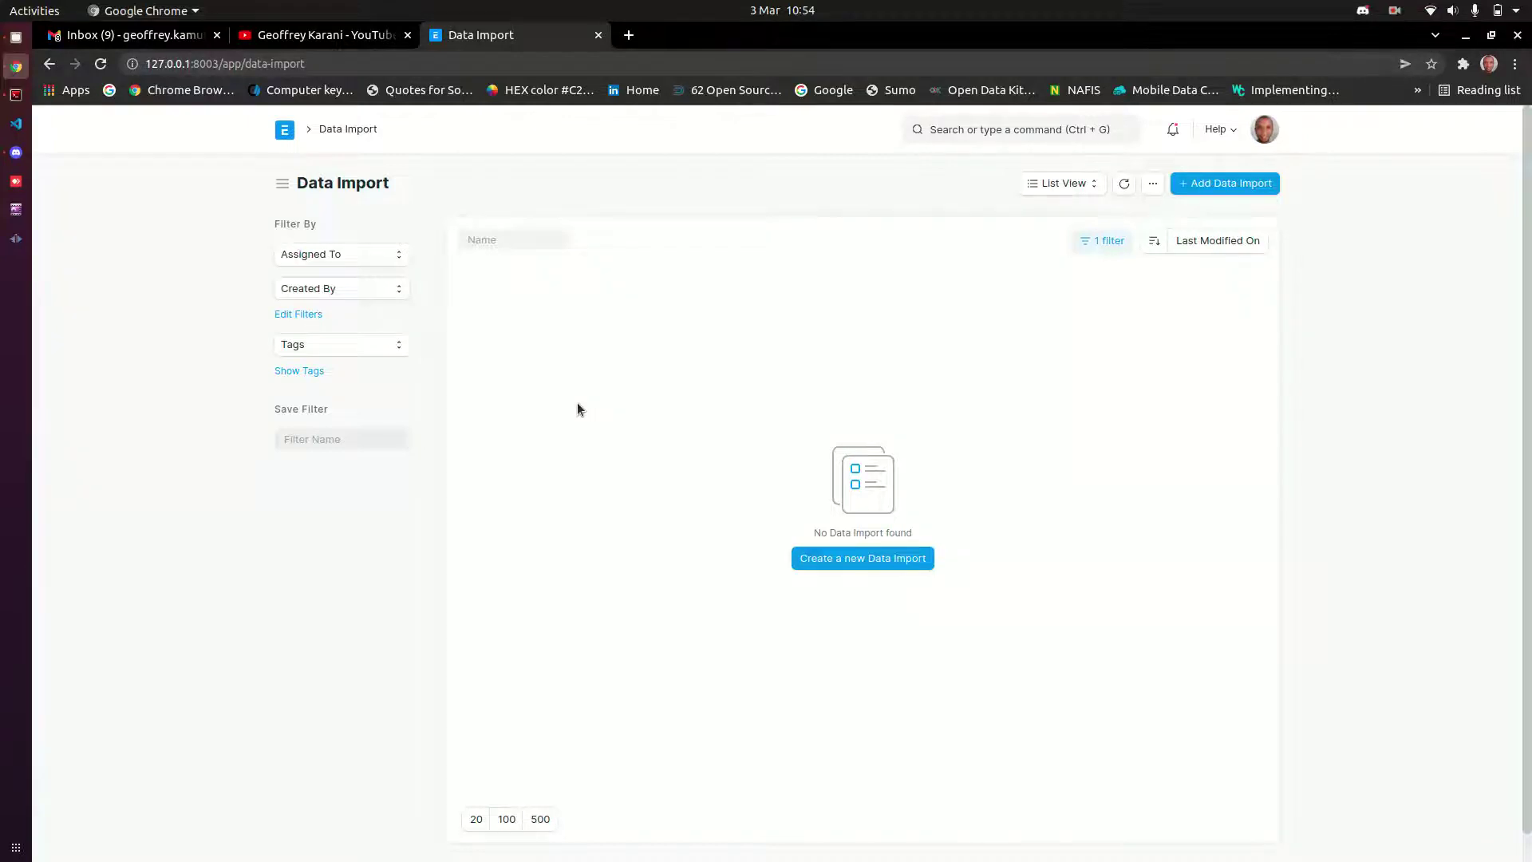
- Start a new Data Import and open the Data Import list in a second browser tab
click(879, 559)
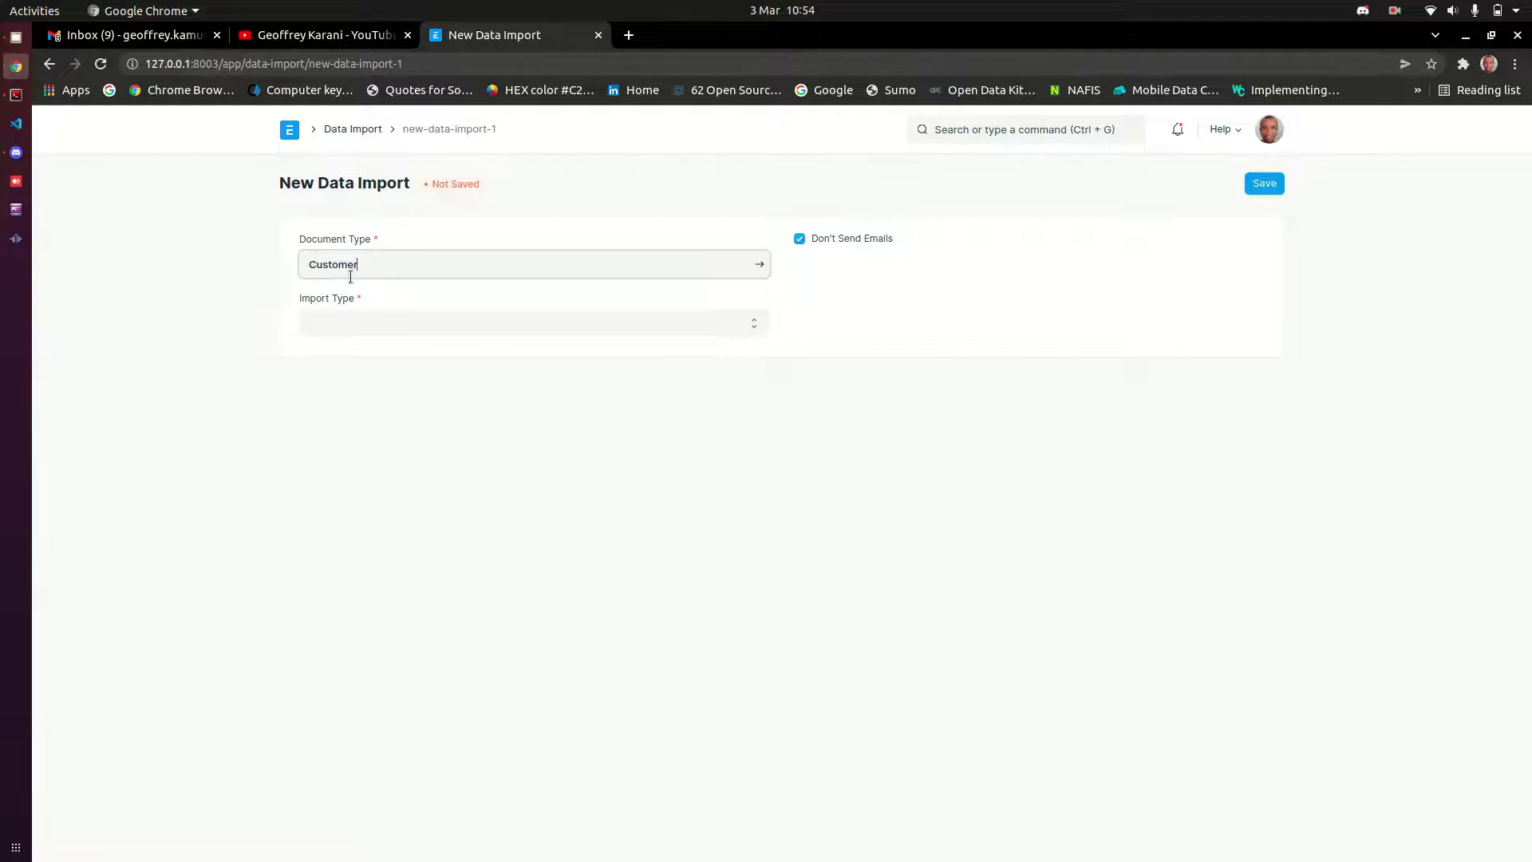
right_click(353, 130)
click(370, 142)
click(676, 37)
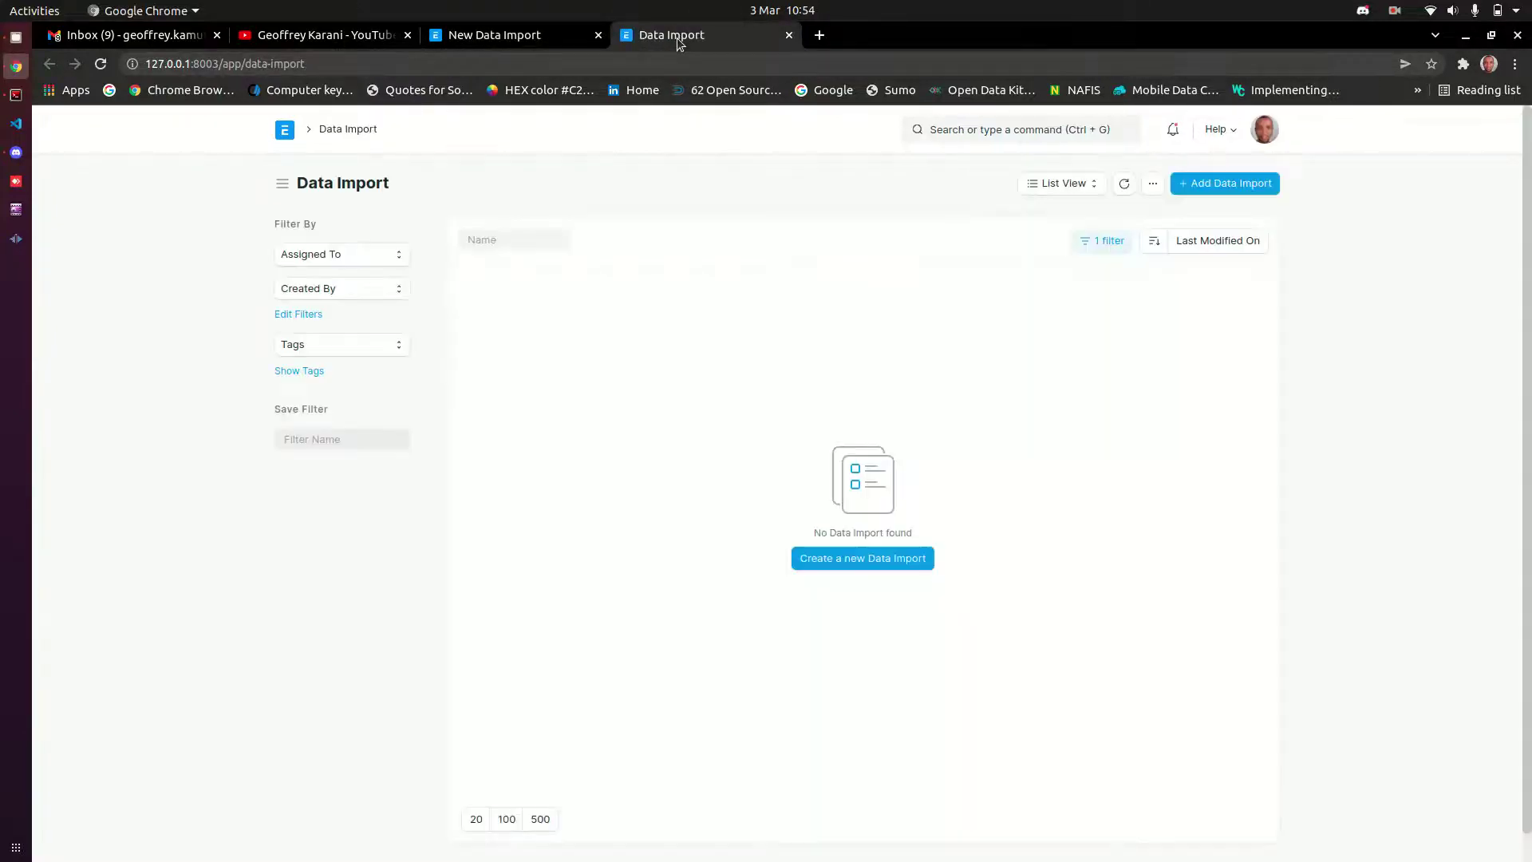
- In the second tab, search 'data impo', start a Customer import, then return to the list
click(288, 129)
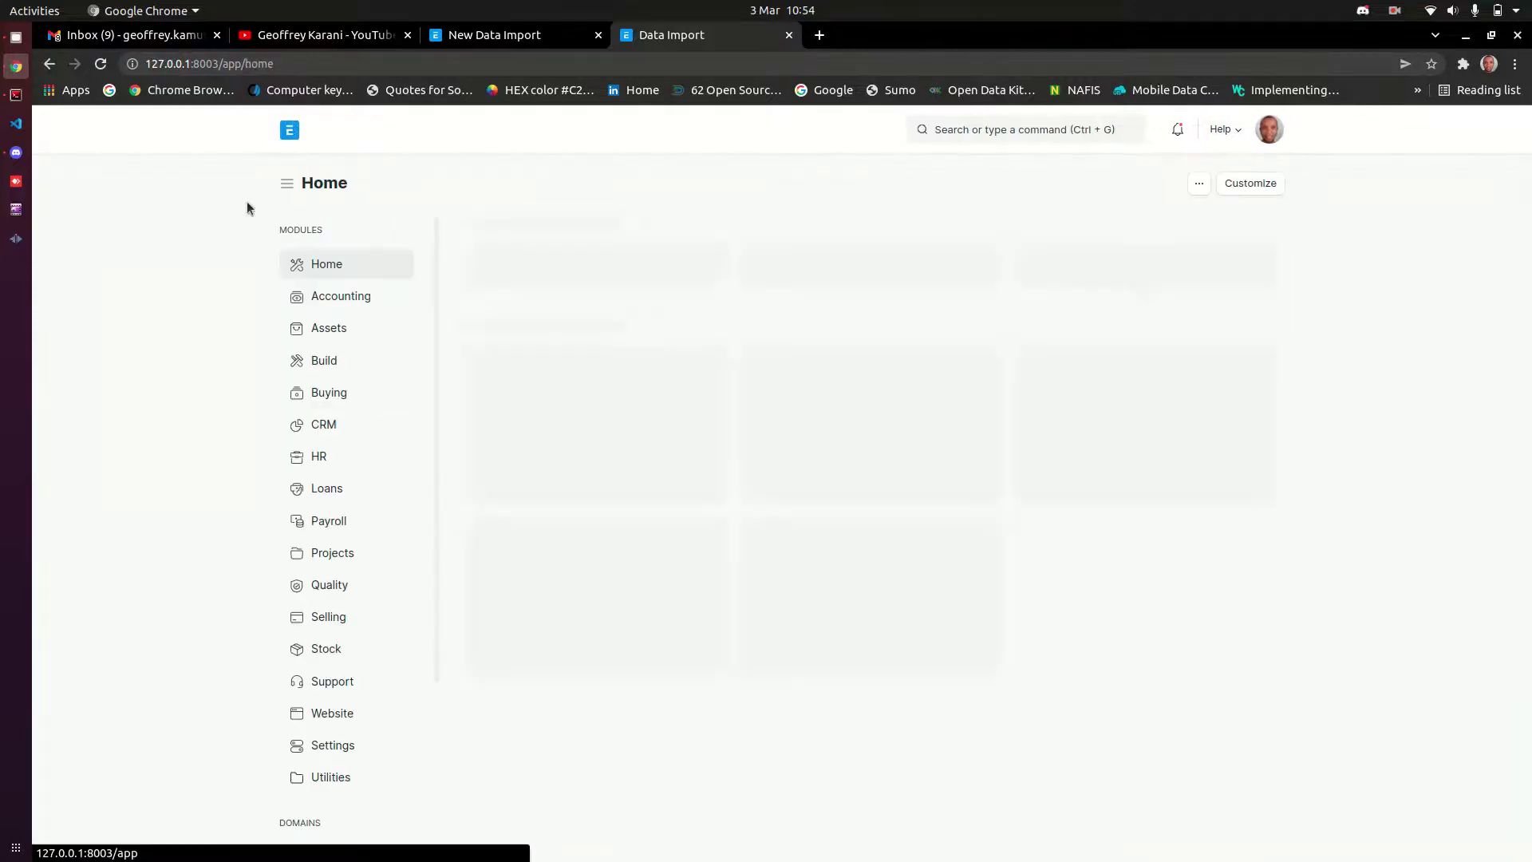
click(985, 129)
text(data impo)
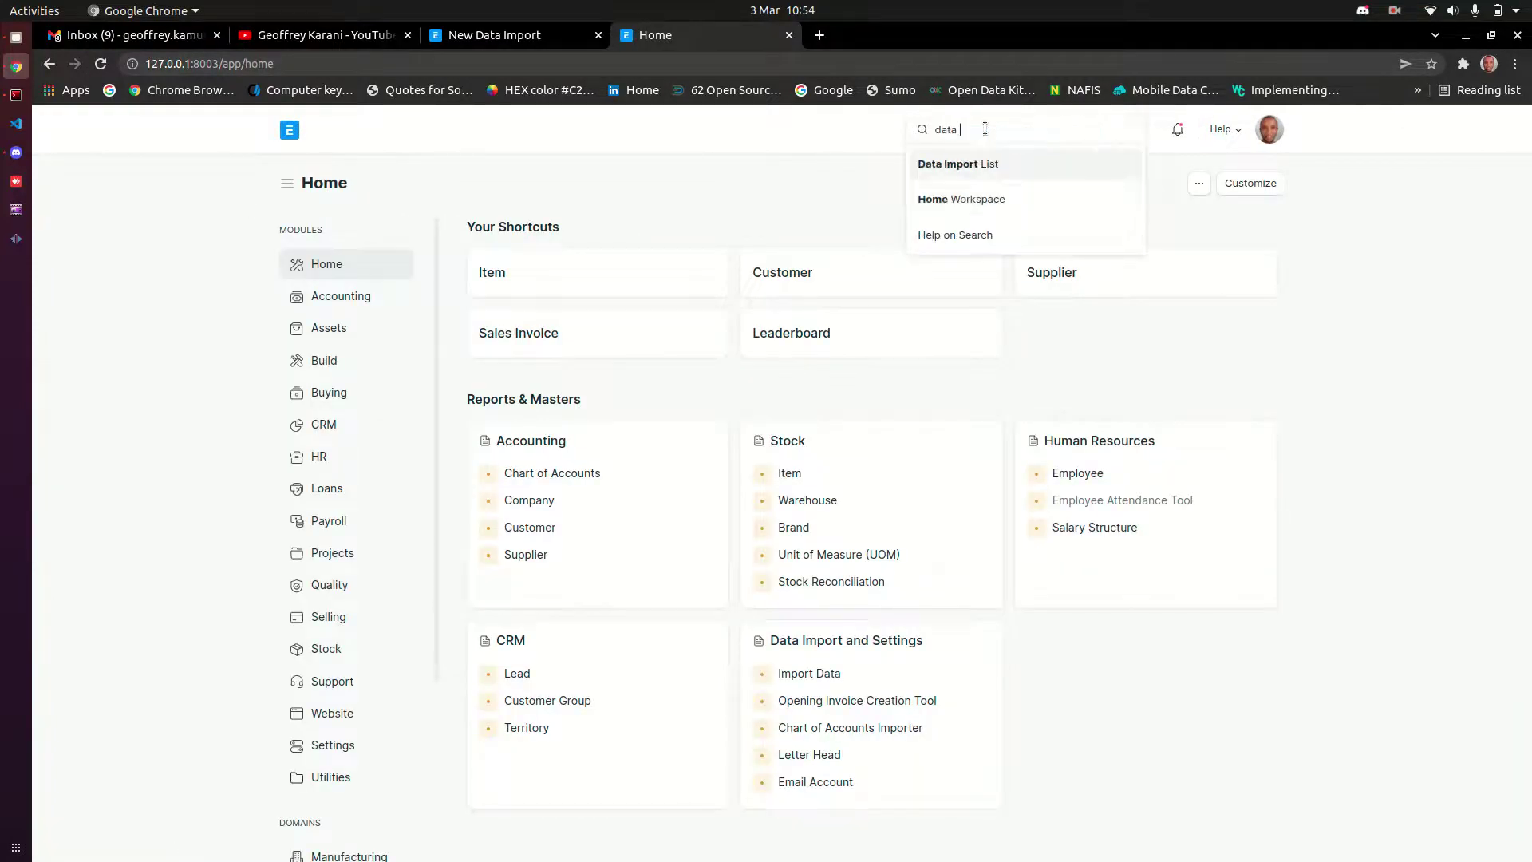
click(999, 200)
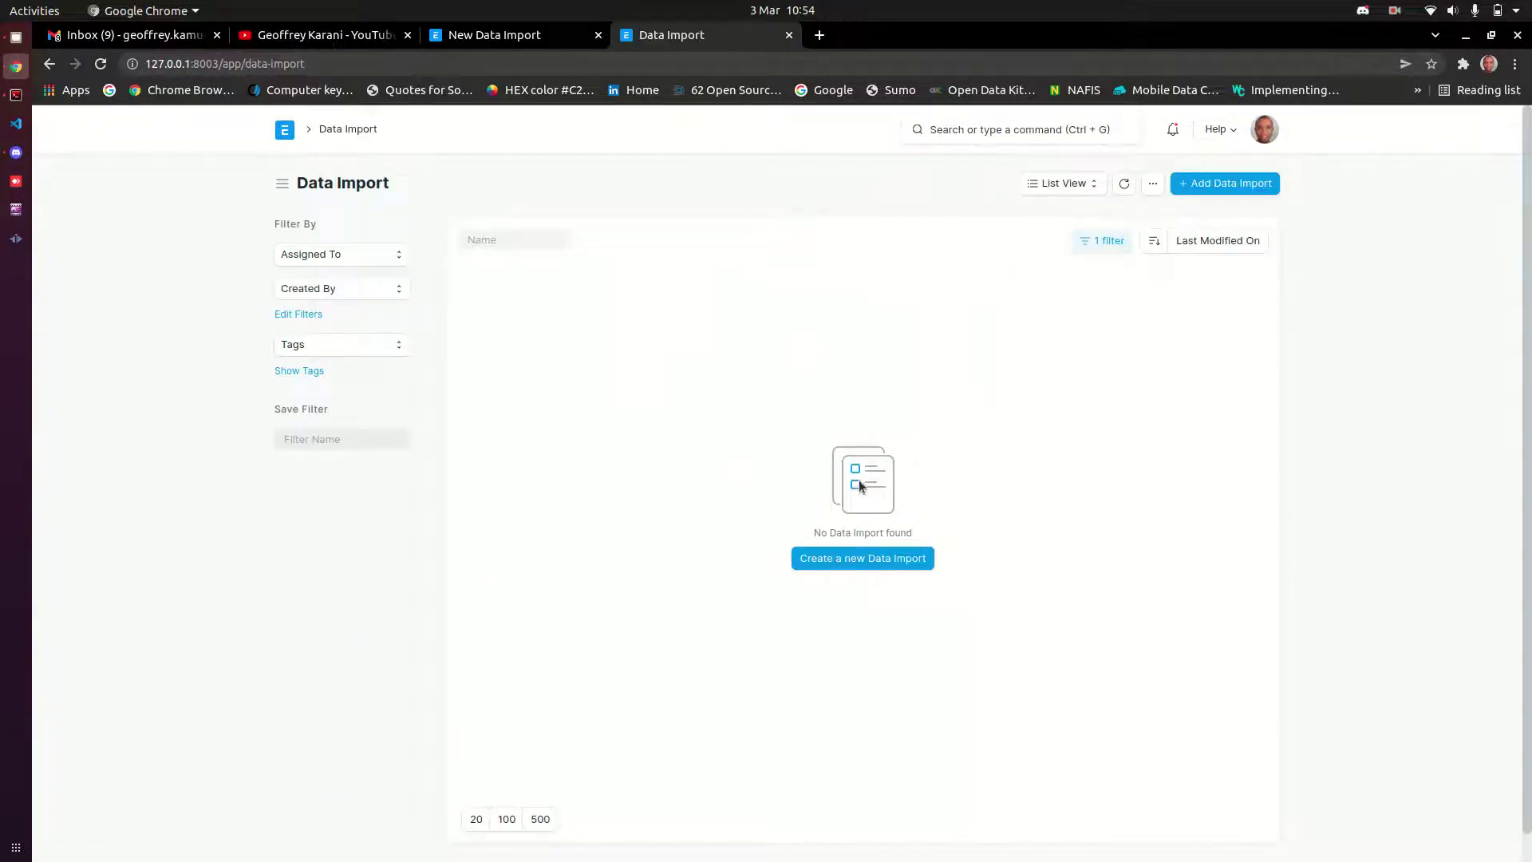
click(891, 558)
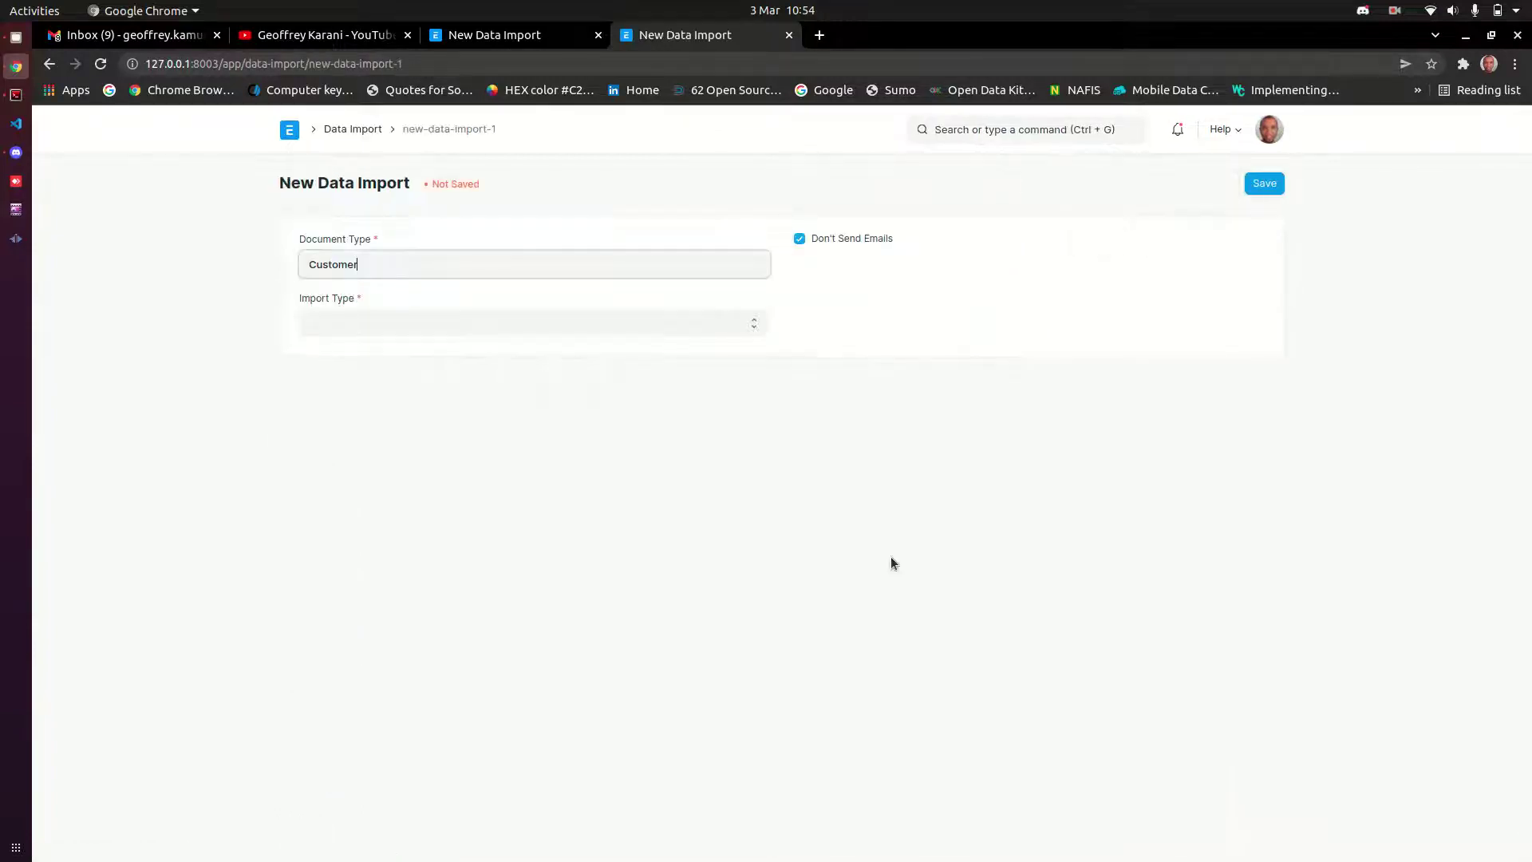
double_click(372, 262)
click(353, 128)
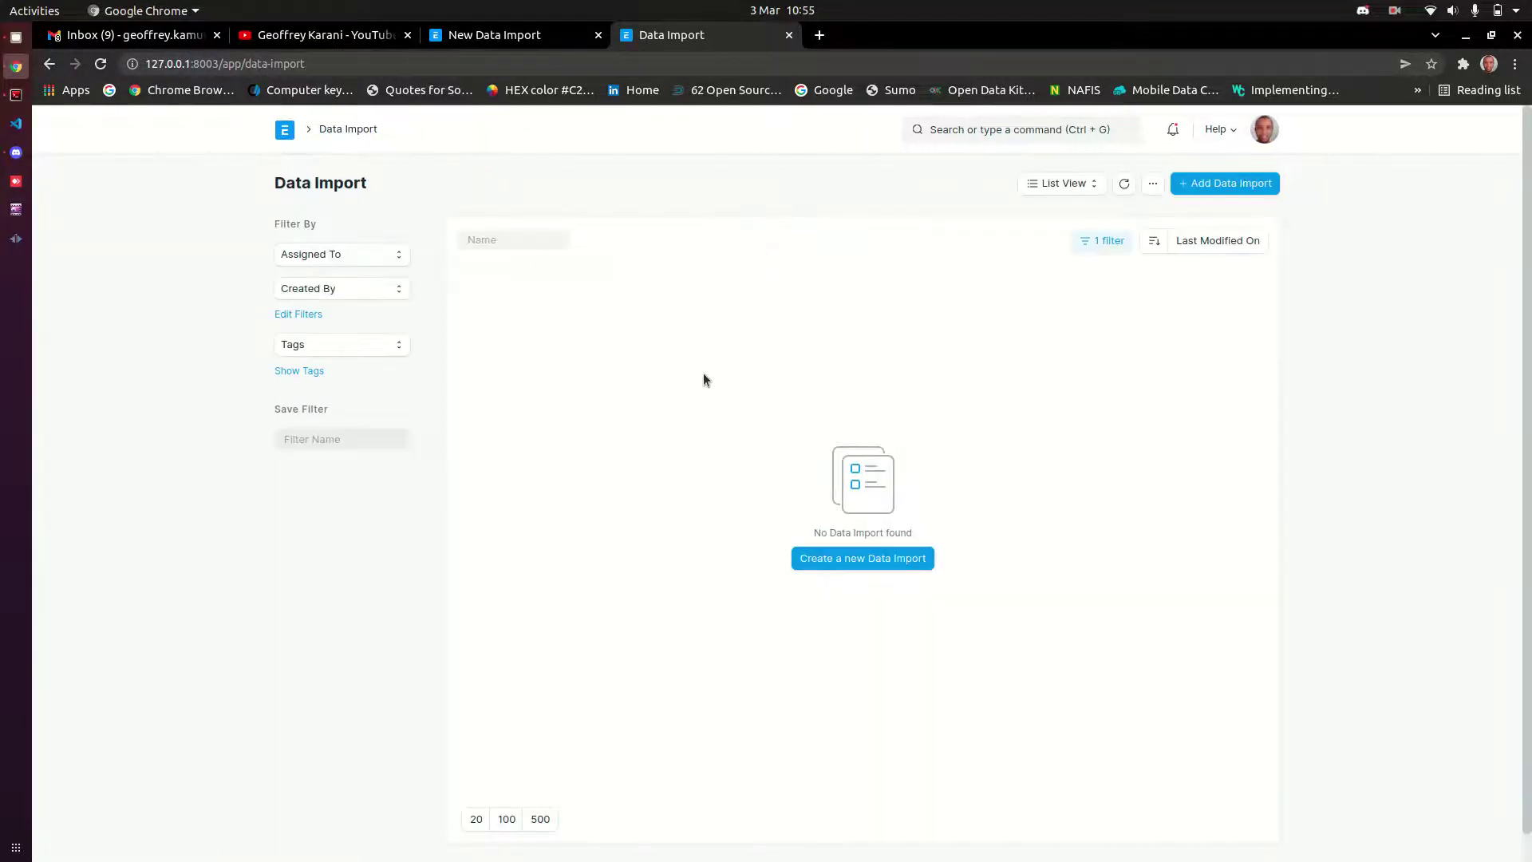
- Remove the Document Type = Customer filter from the Data Import list
click(1098, 248)
click(1085, 332)
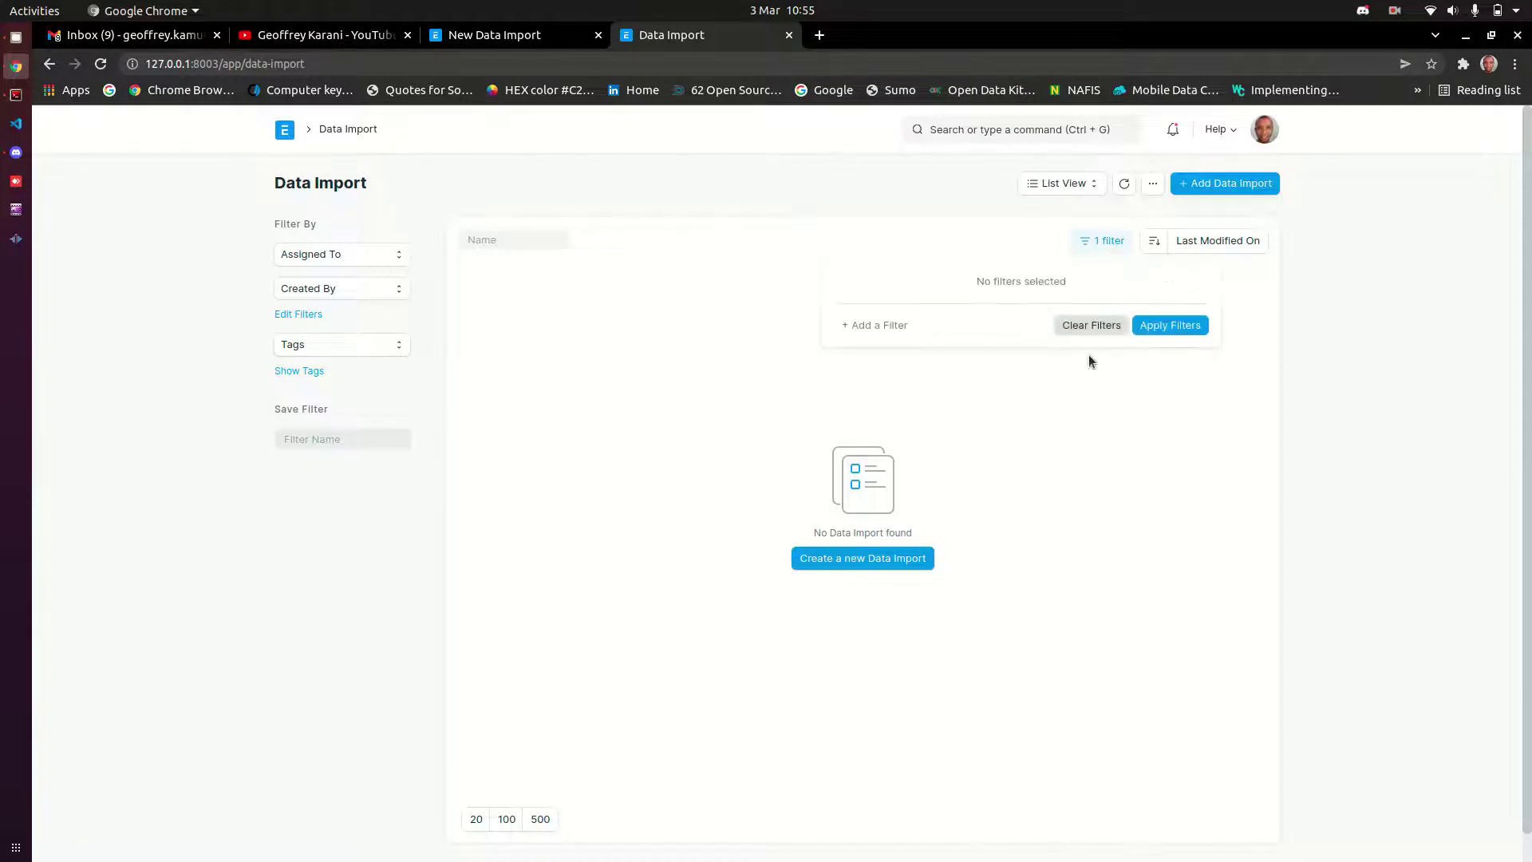
click(1380, 368)
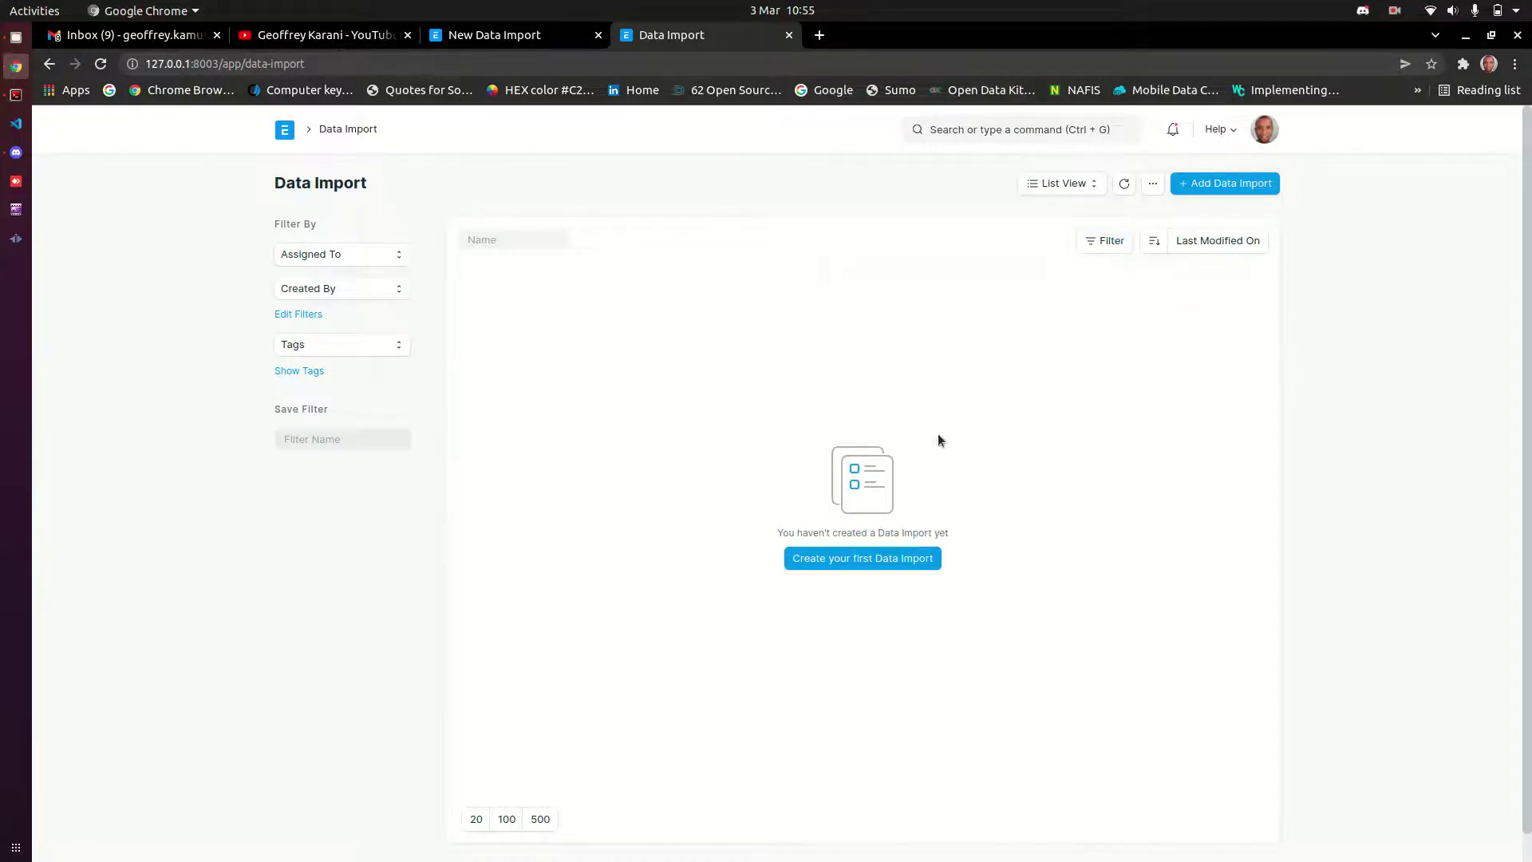
- Create another Data Import with Document Type set to Customer
click(898, 560)
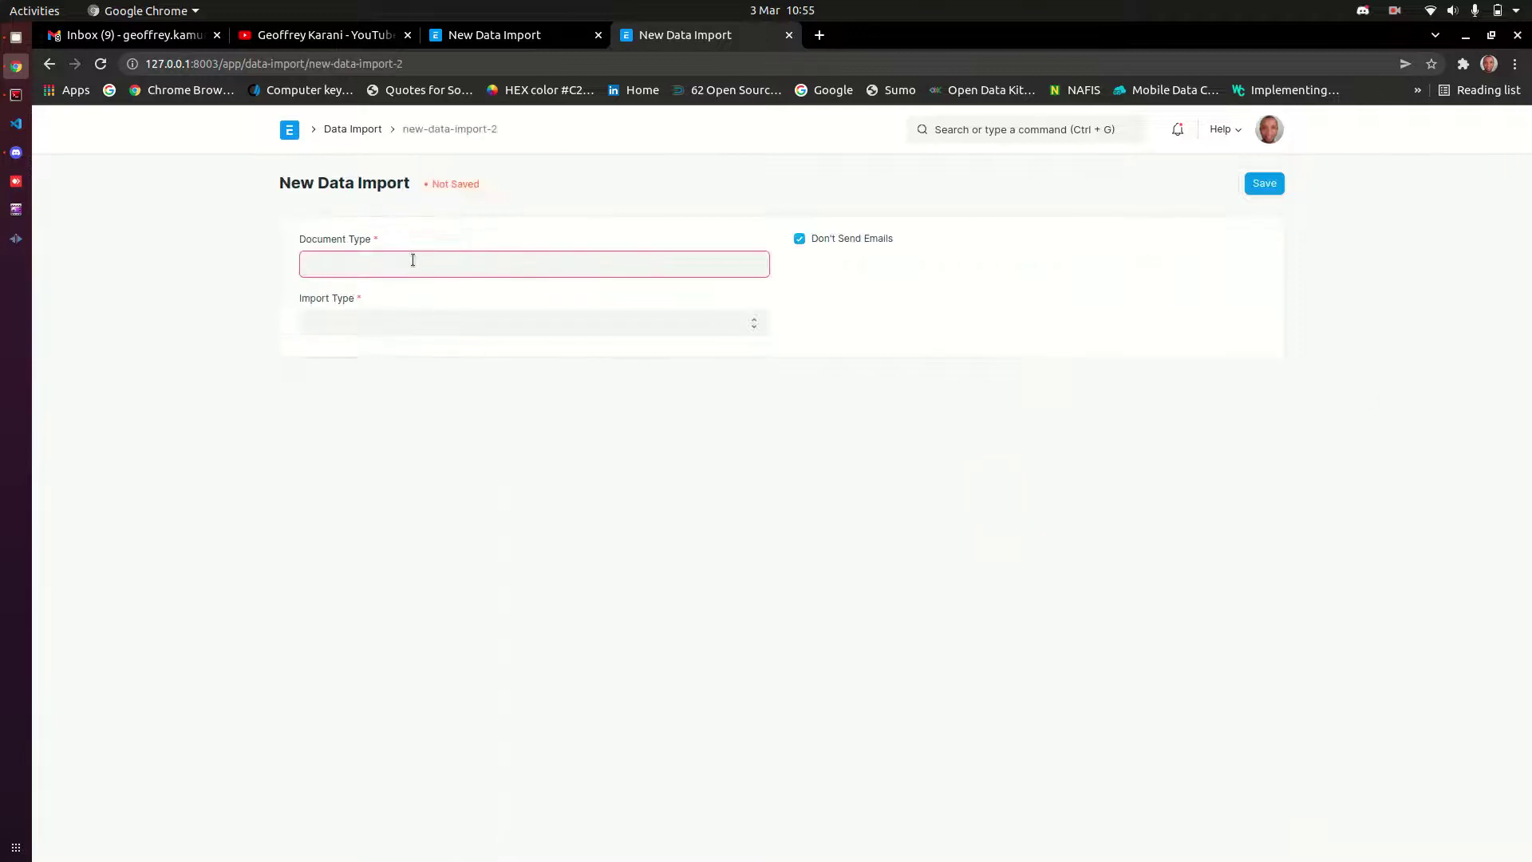
click(412, 260)
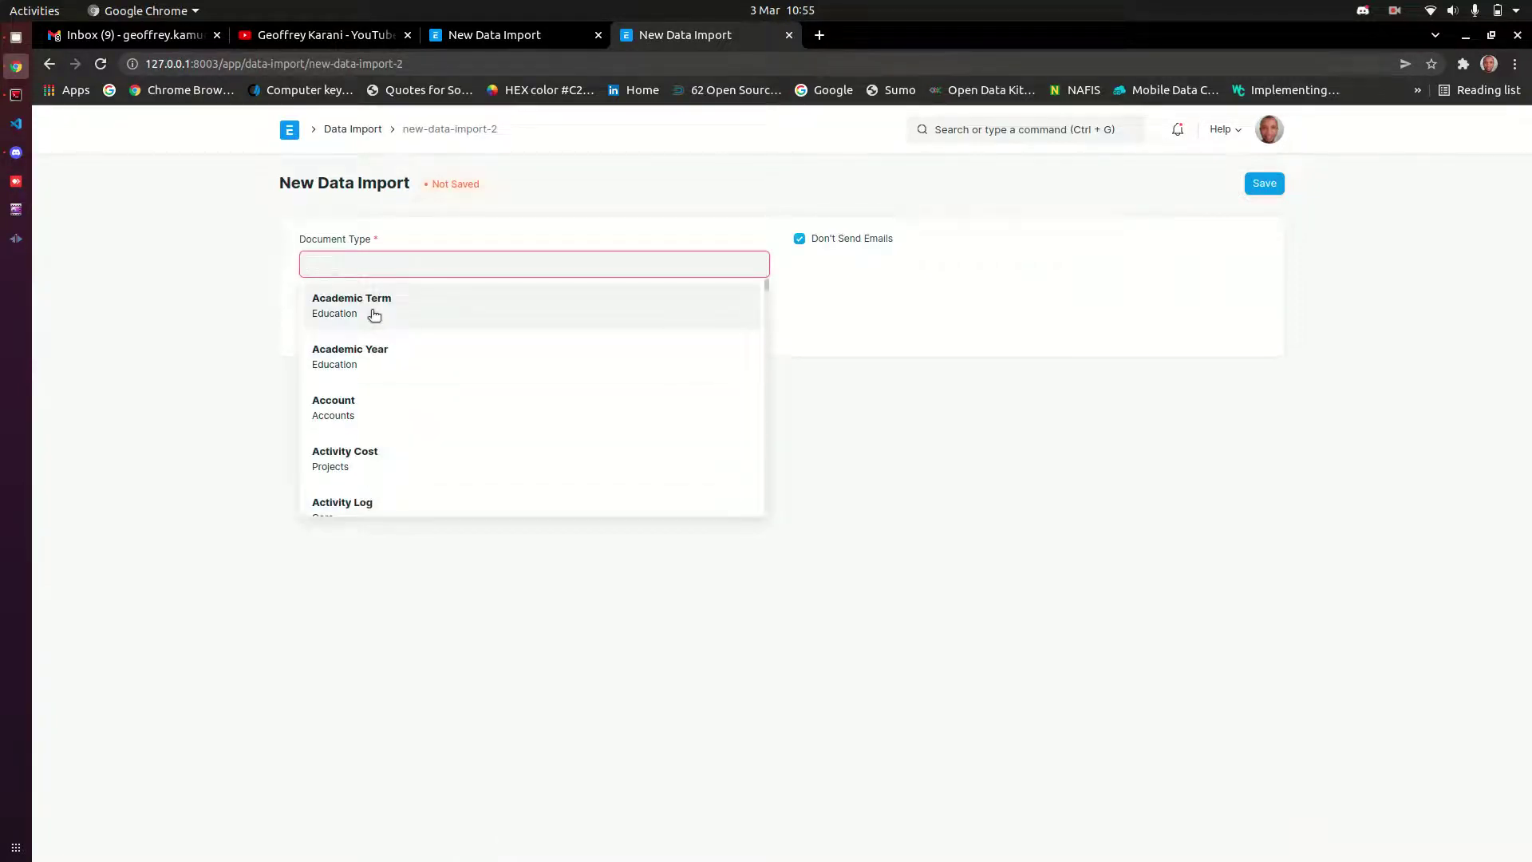
scroll(374, 407, down, 5)
scroll(391, 399, down, 10)
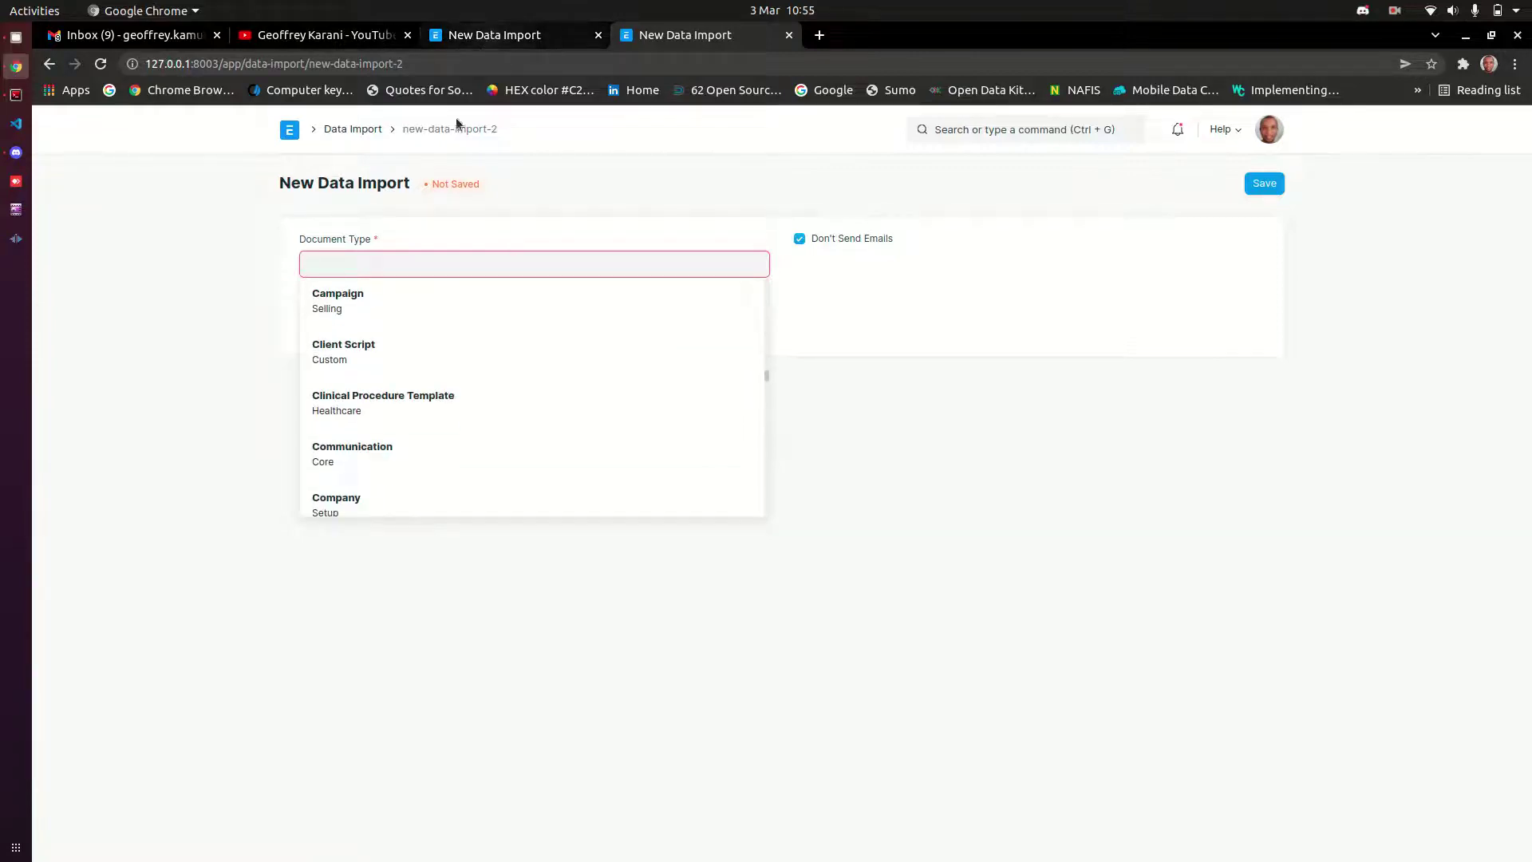
click(482, 34)
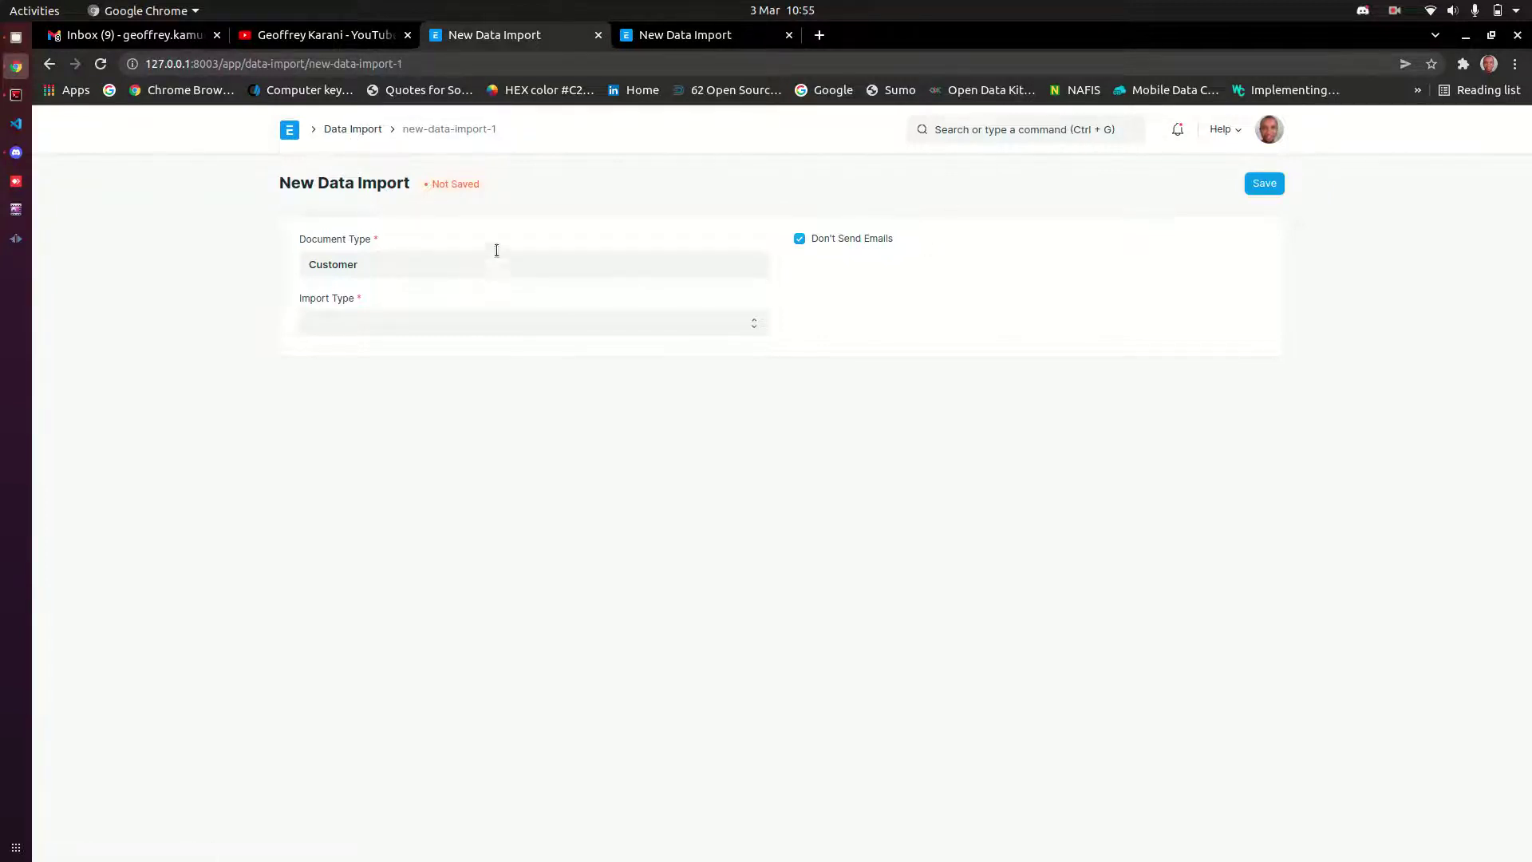
click(703, 35)
click(471, 268)
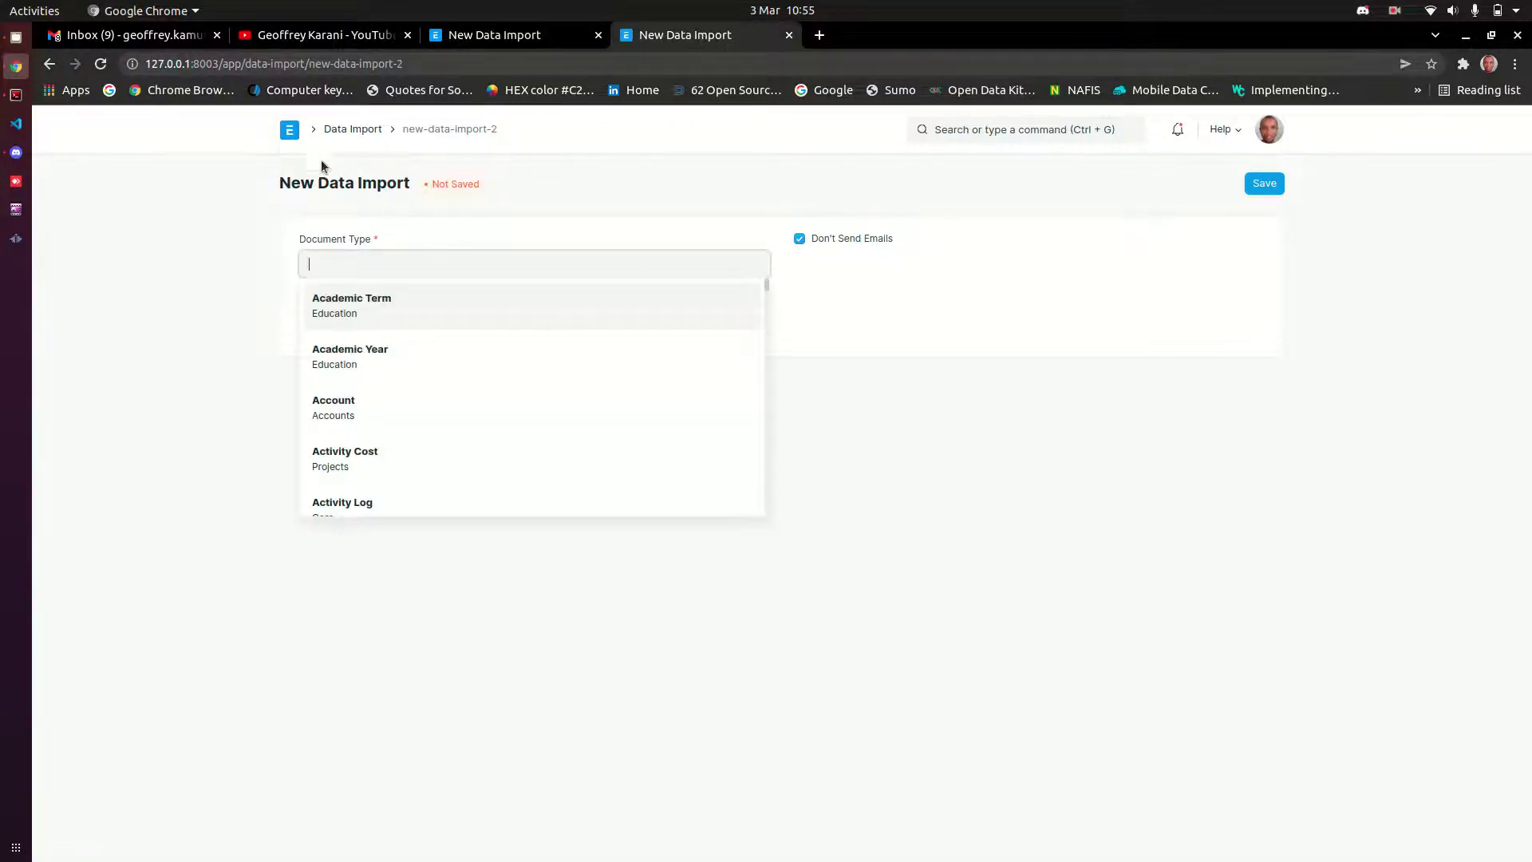
click(359, 137)
click(428, 267)
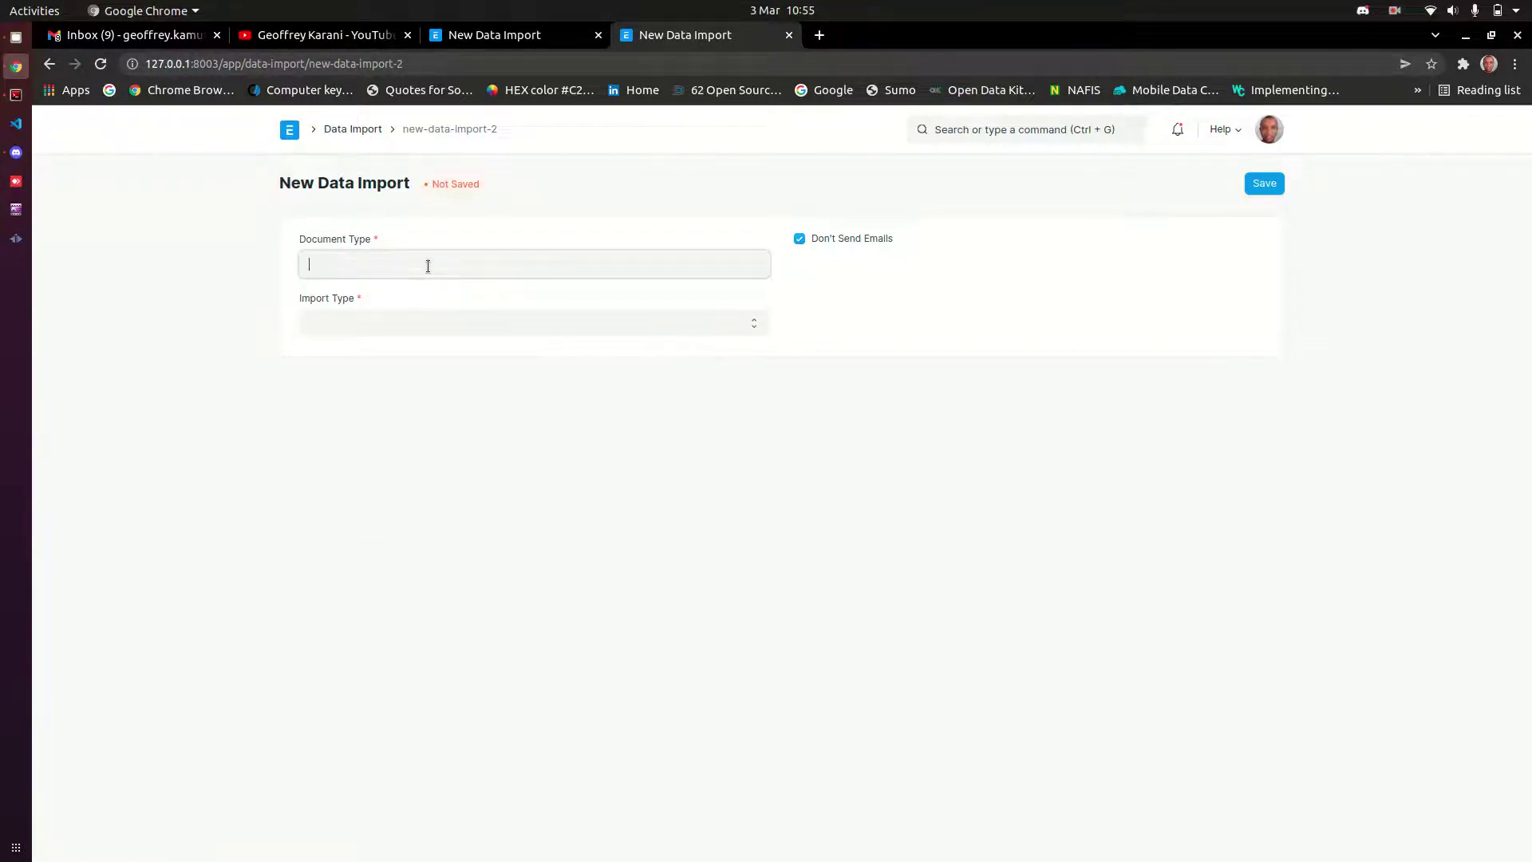
text(custo)
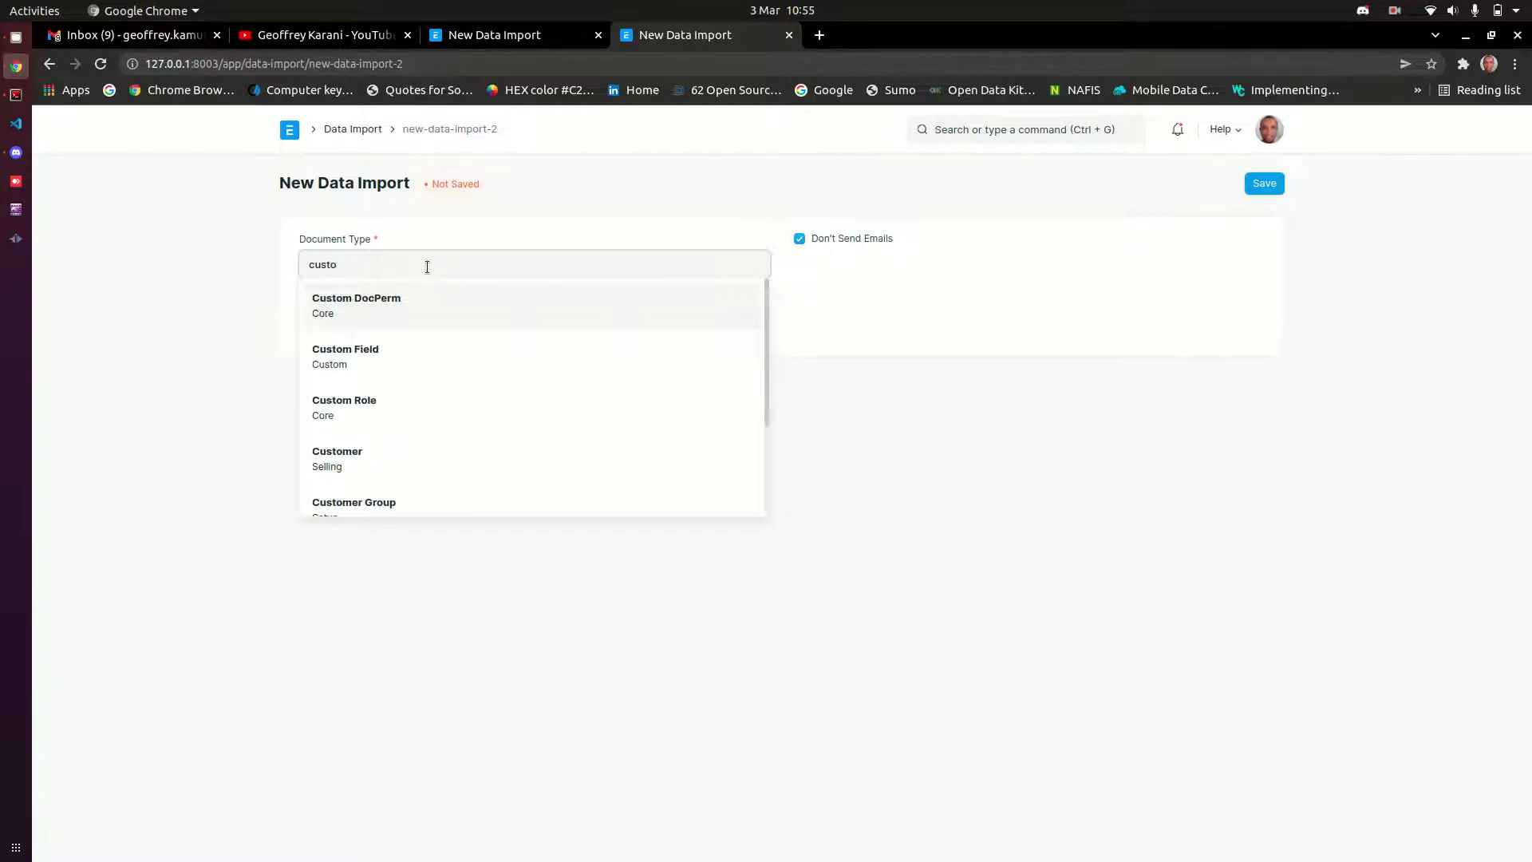
click(376, 457)
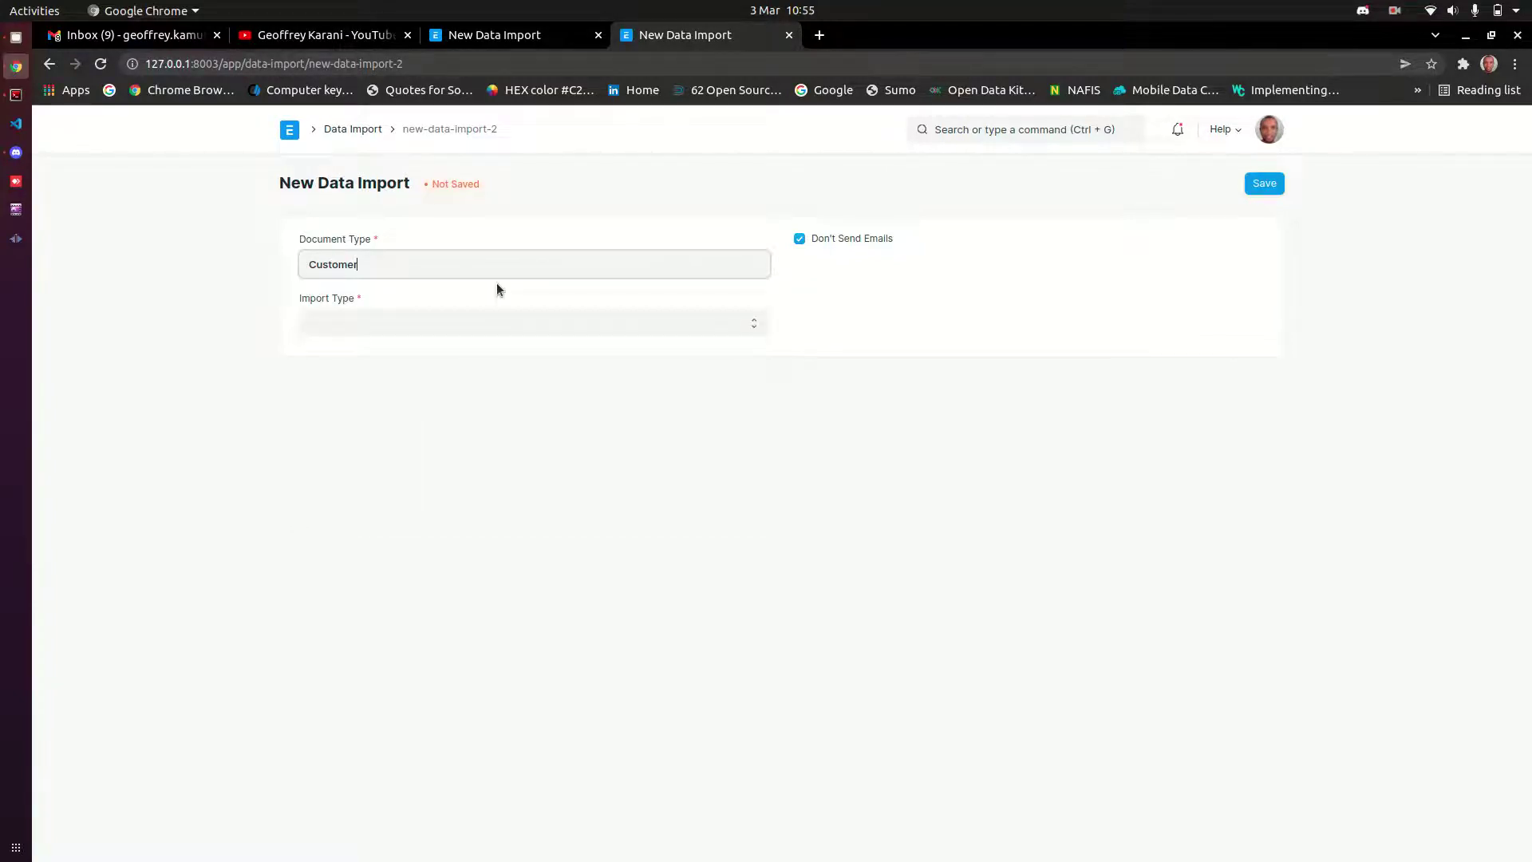
- Compare the two import tabs and close the duplicate one
click(487, 37)
click(648, 35)
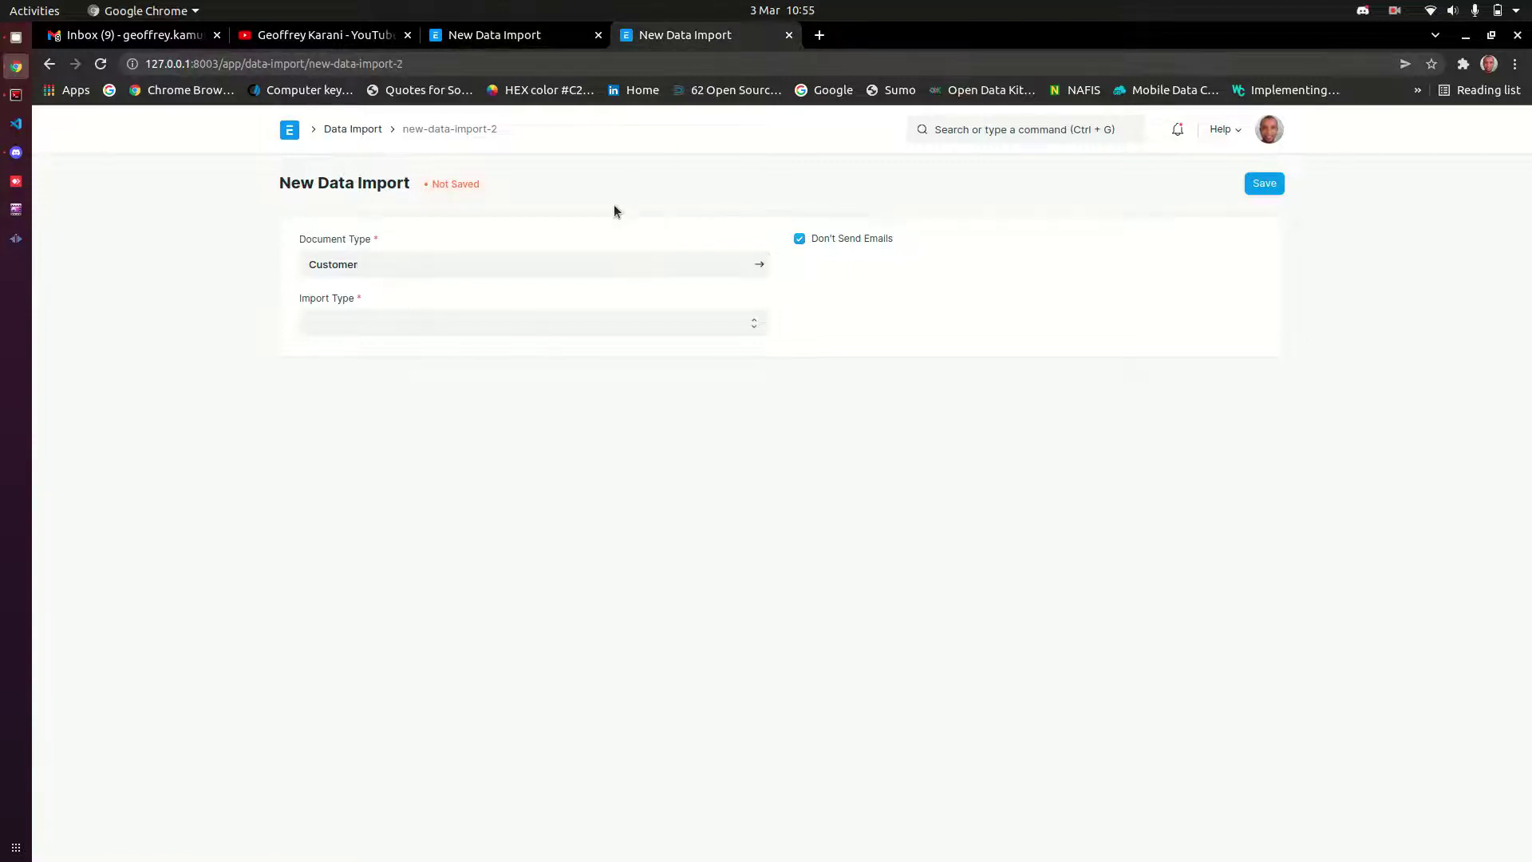
click(550, 36)
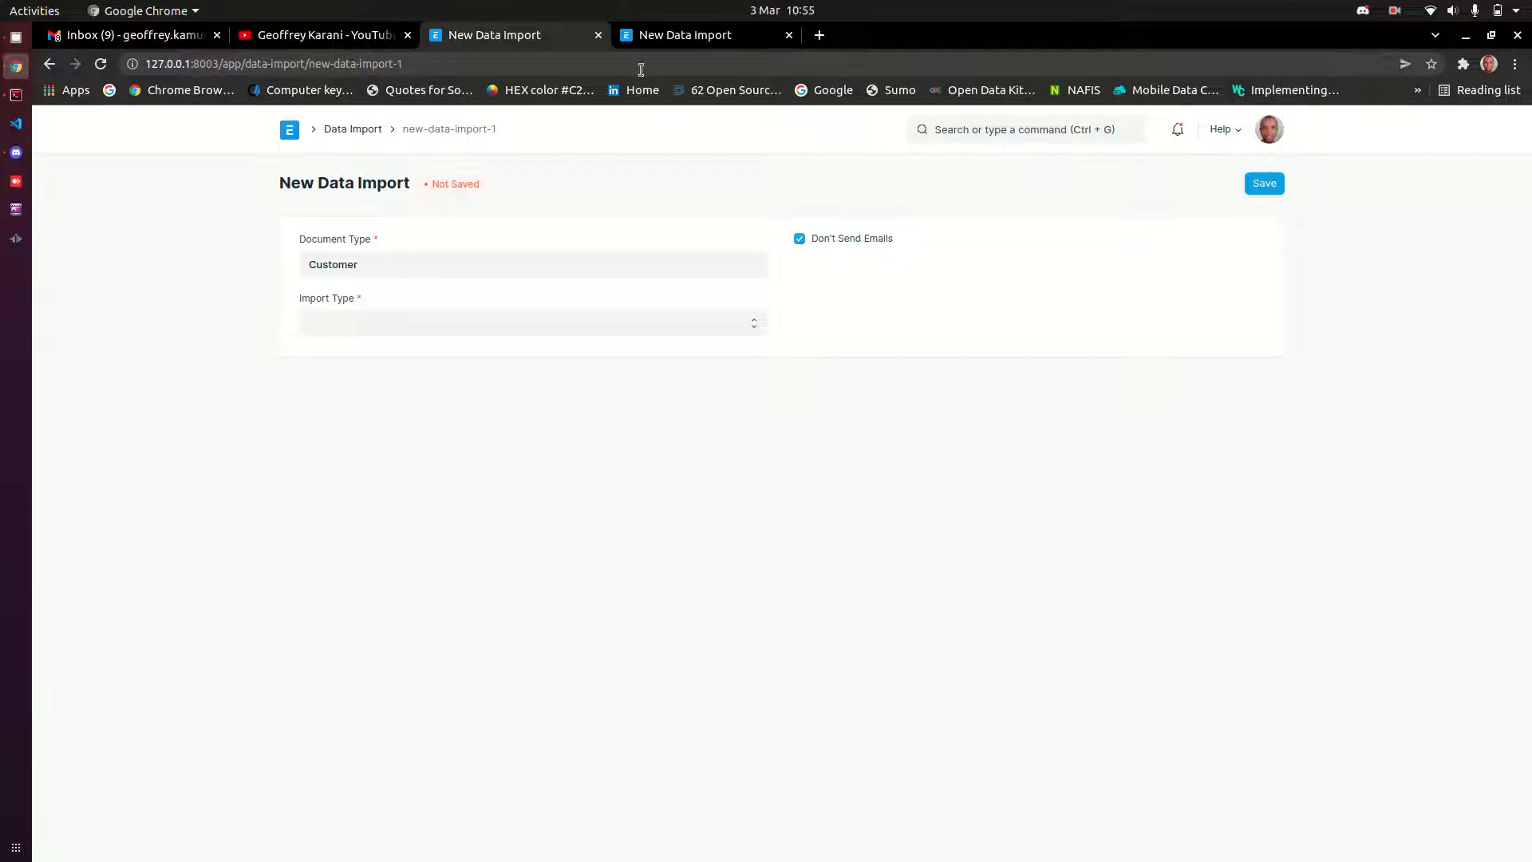
click(683, 37)
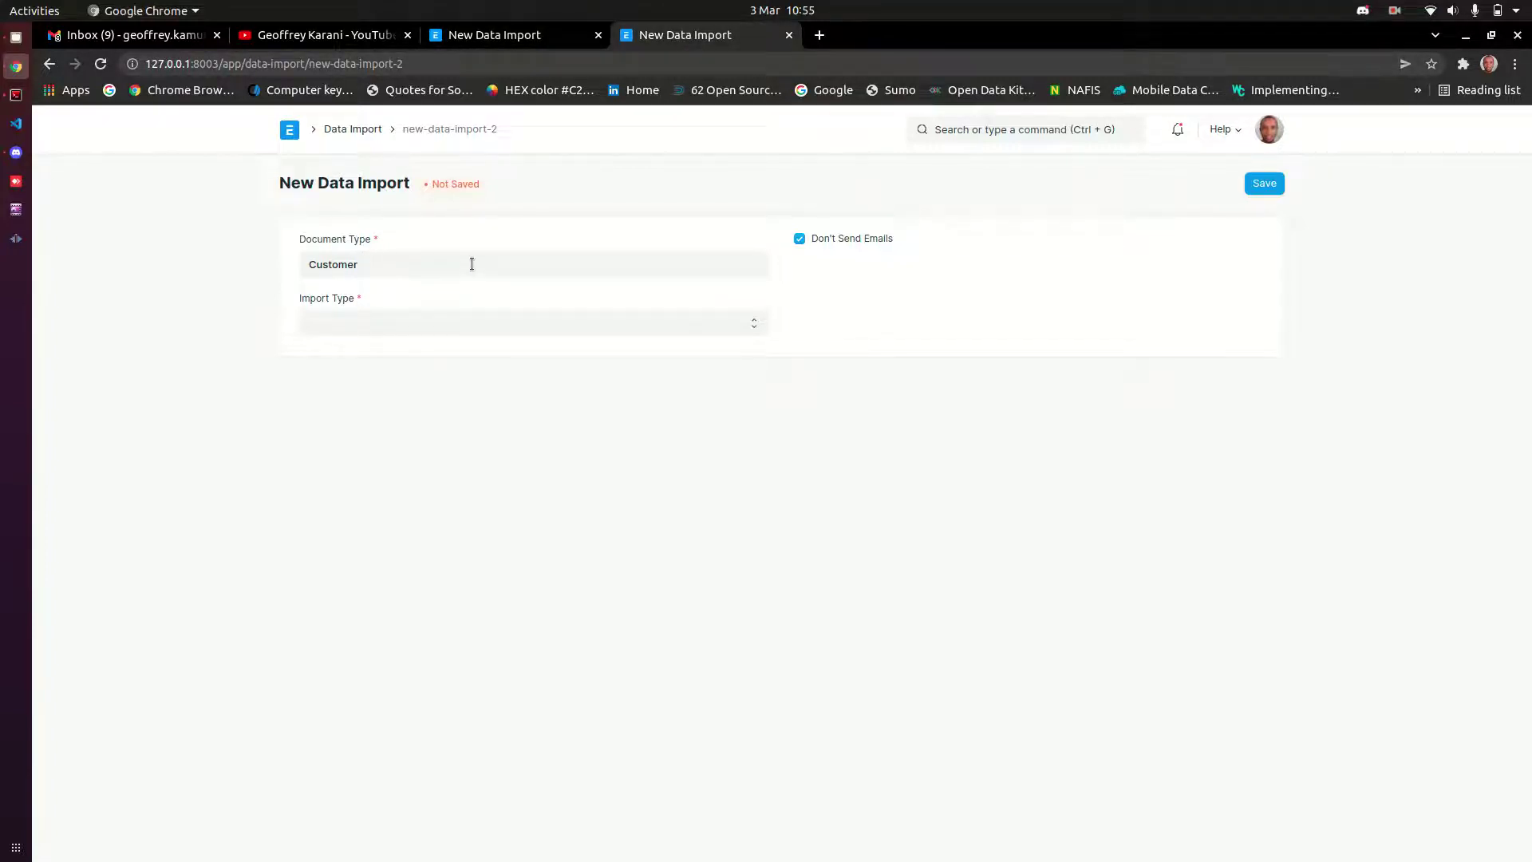
click(789, 35)
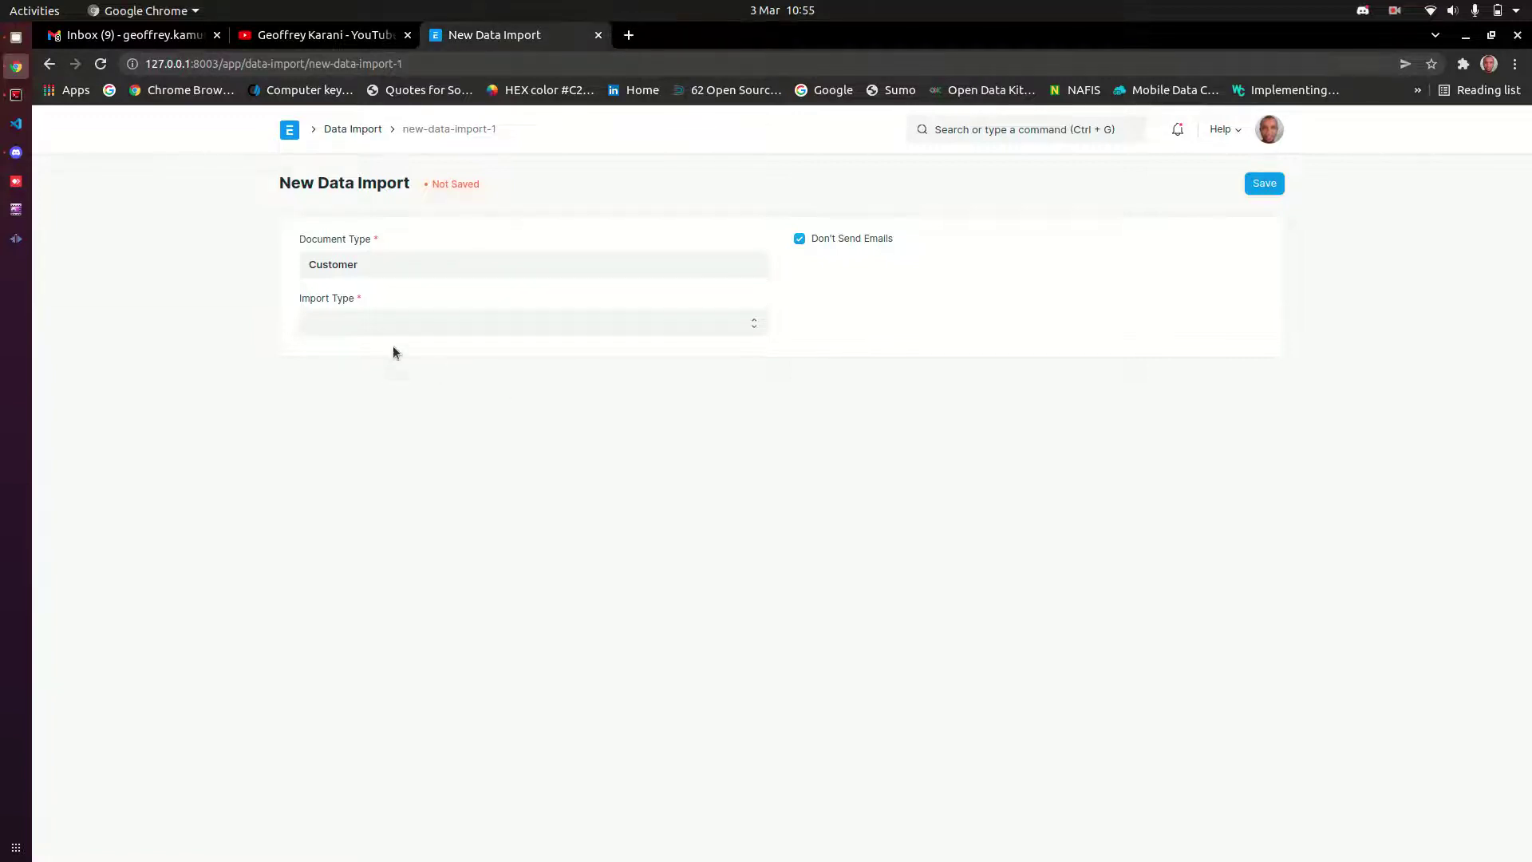
- Set Import Type to Insert New Records, tick Don't Send Emails, and save the import
click(403, 323)
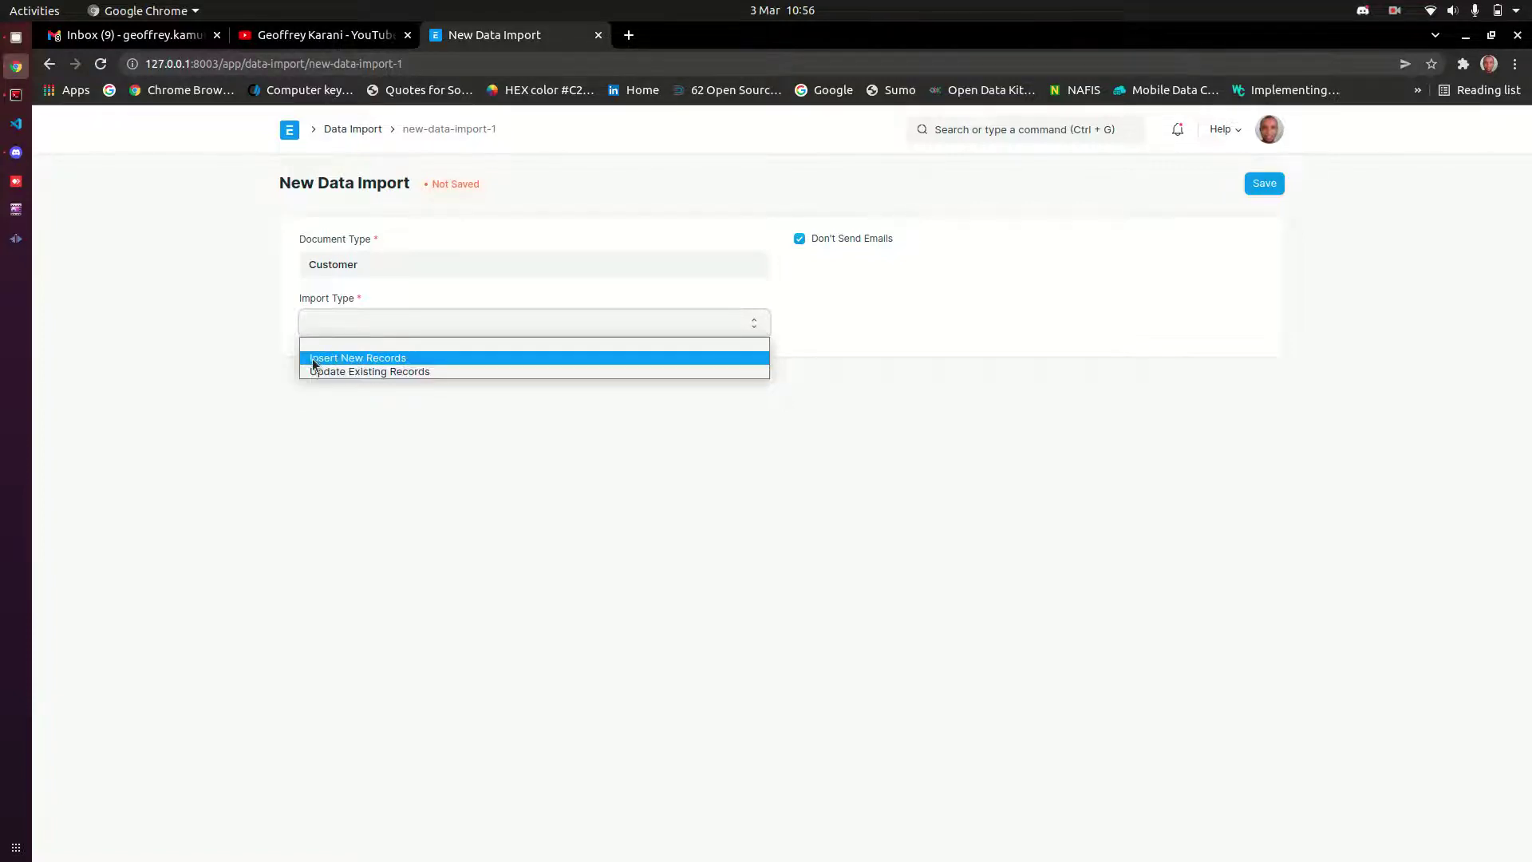
click(358, 357)
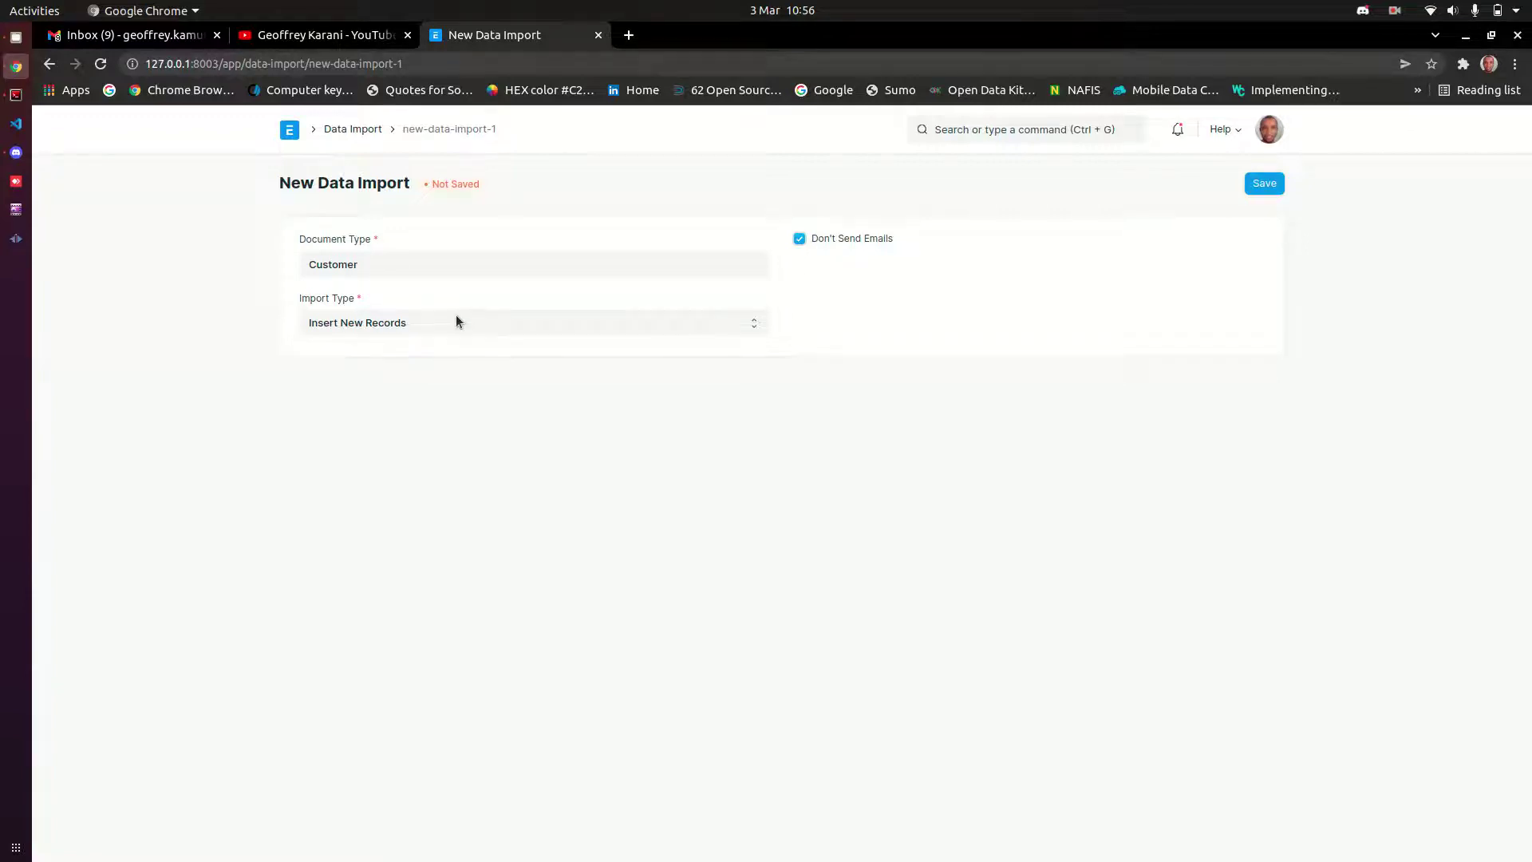
click(849, 235)
key(ctrl+s)
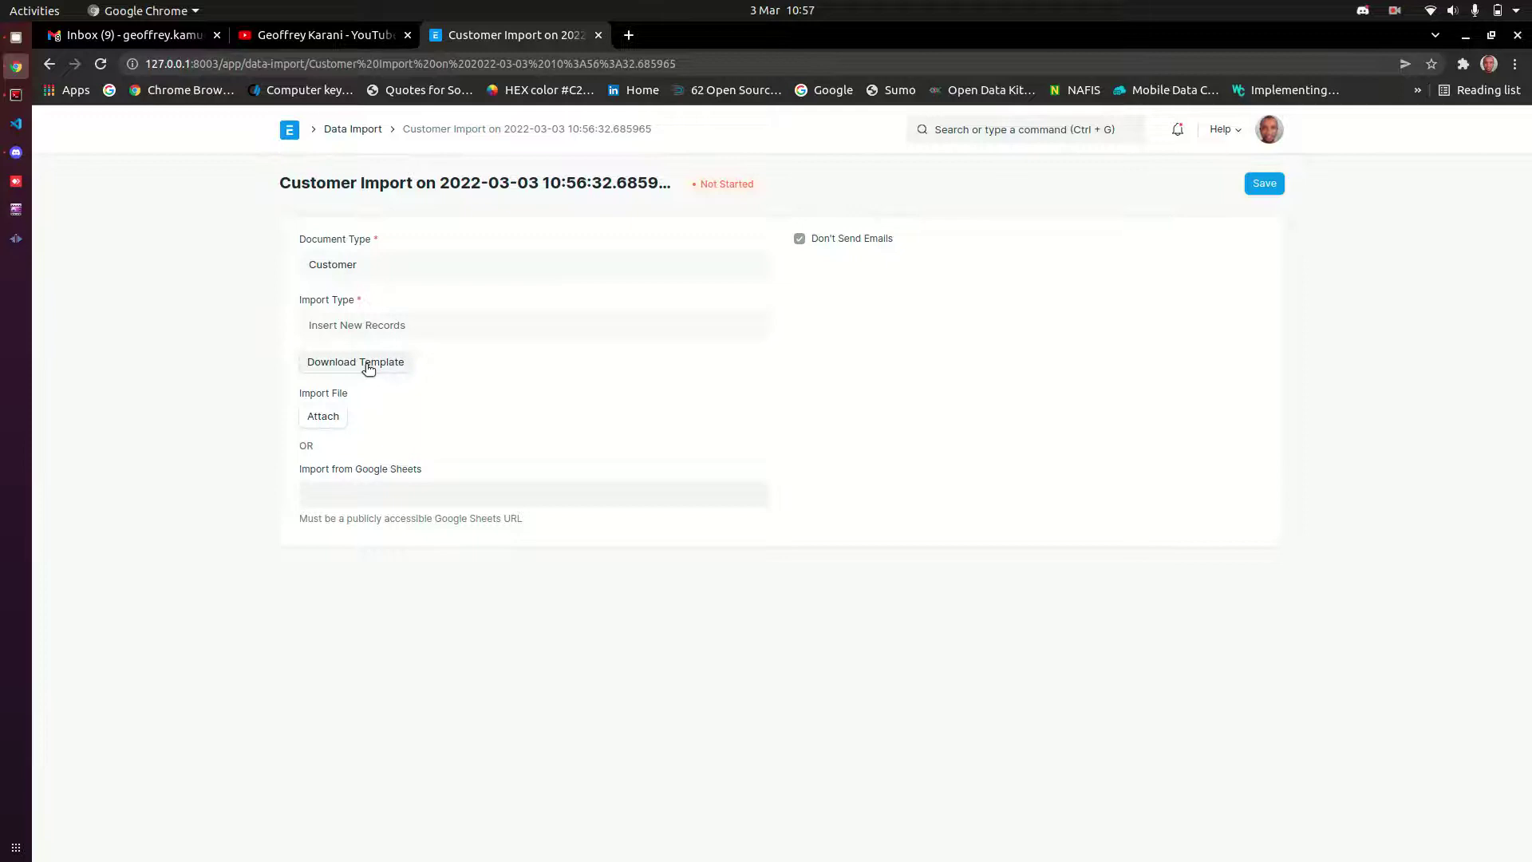
- Open Download Template settings, keeping CSV file type and Blank Template export type
click(368, 369)
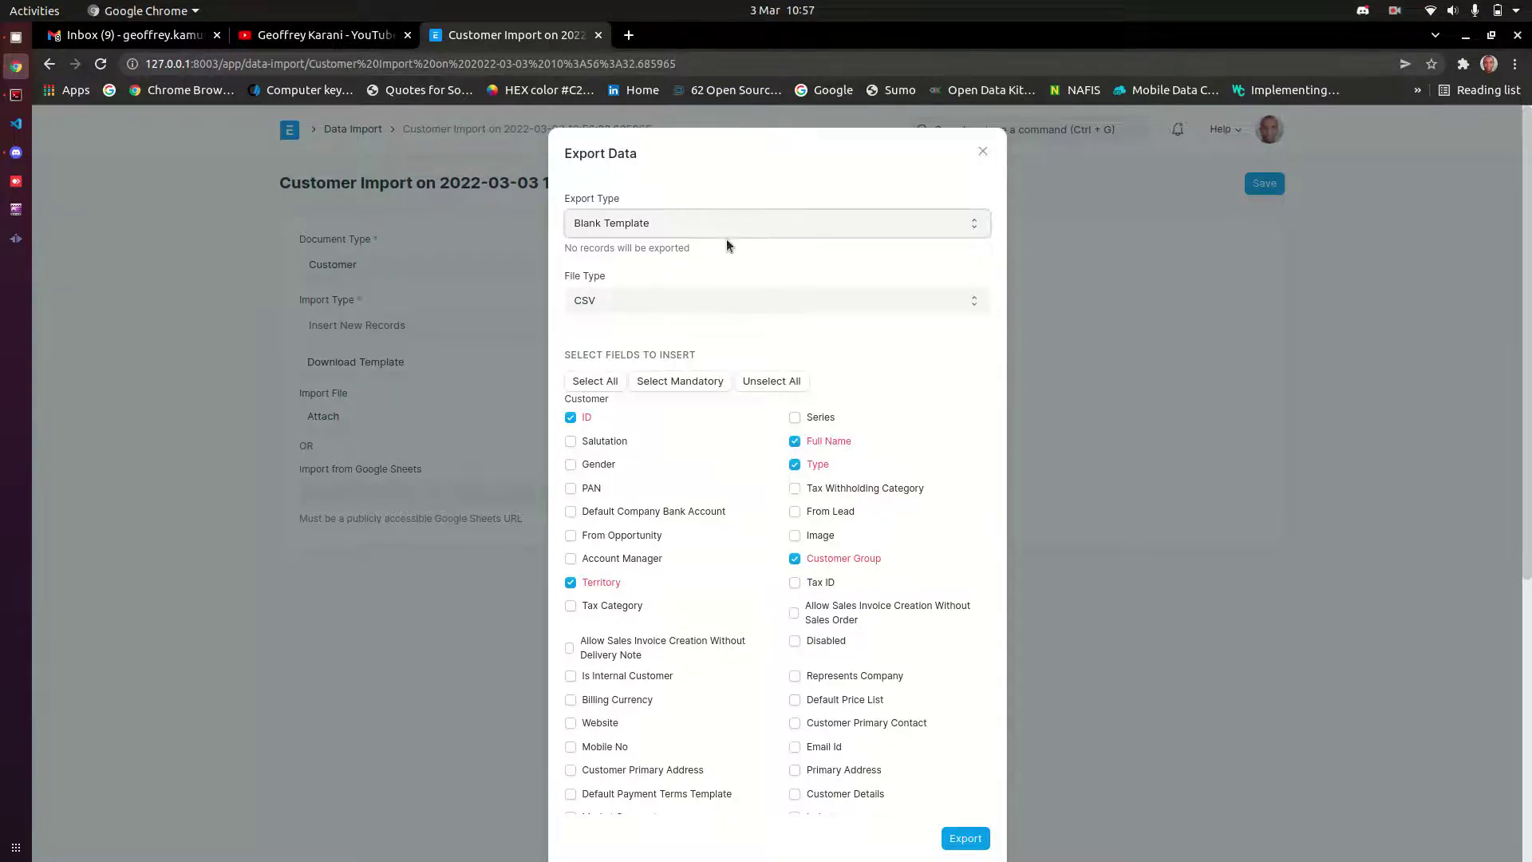
click(699, 304)
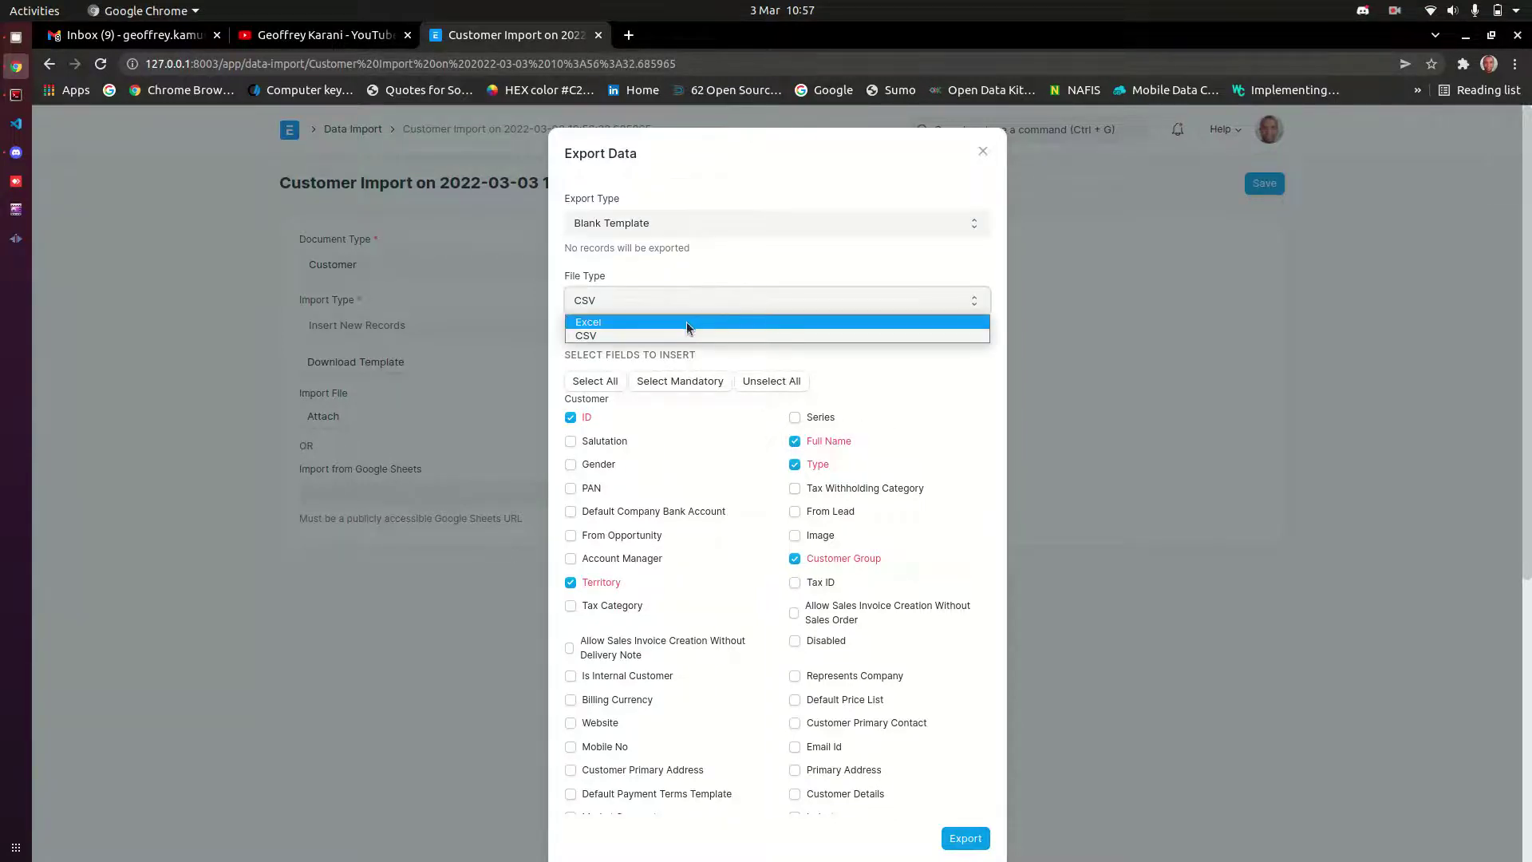
click(699, 300)
click(692, 223)
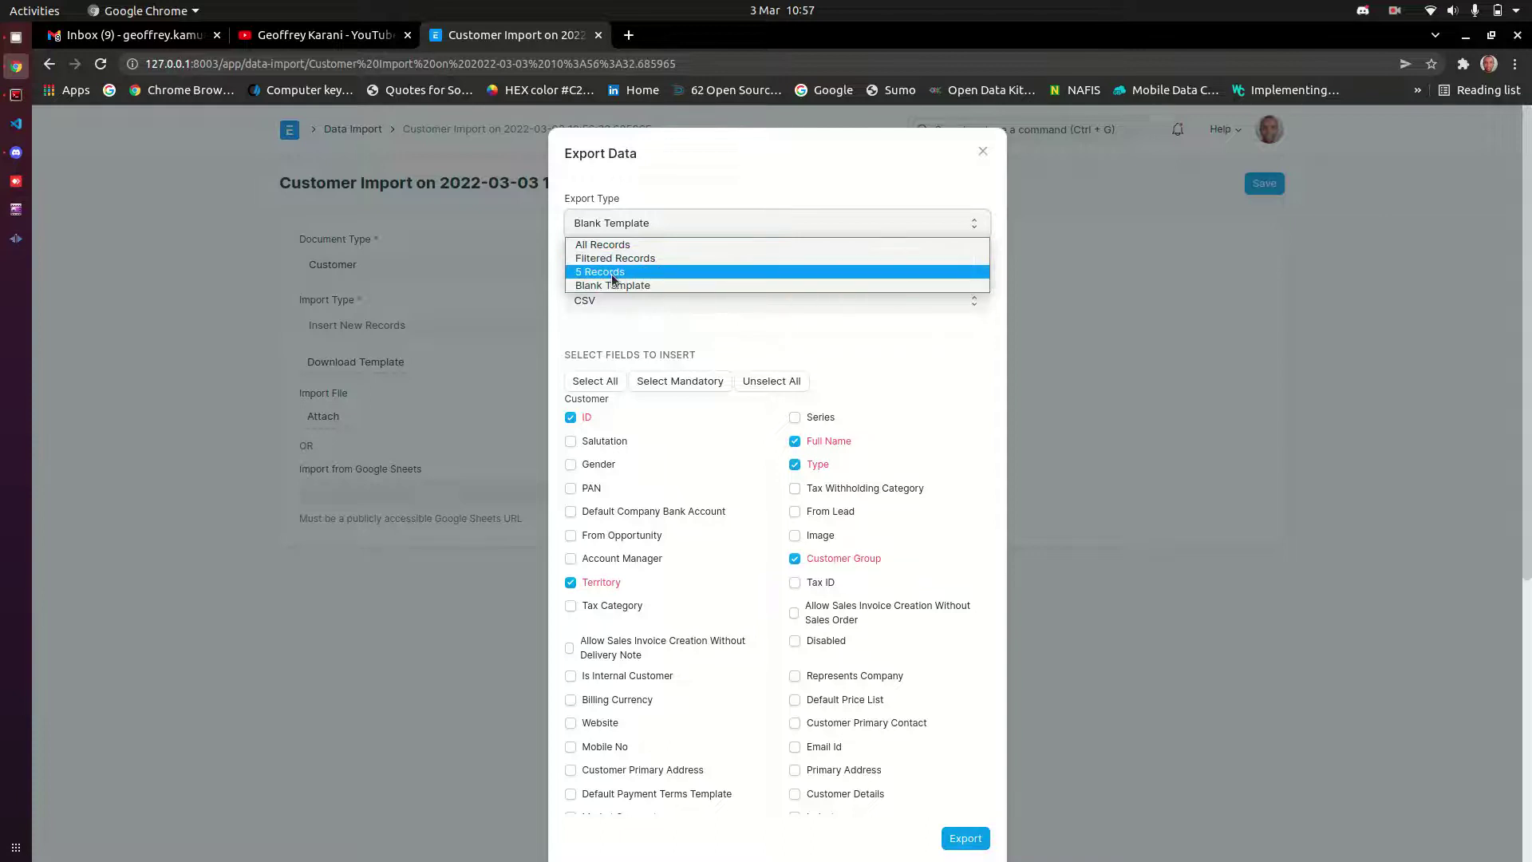
click(635, 285)
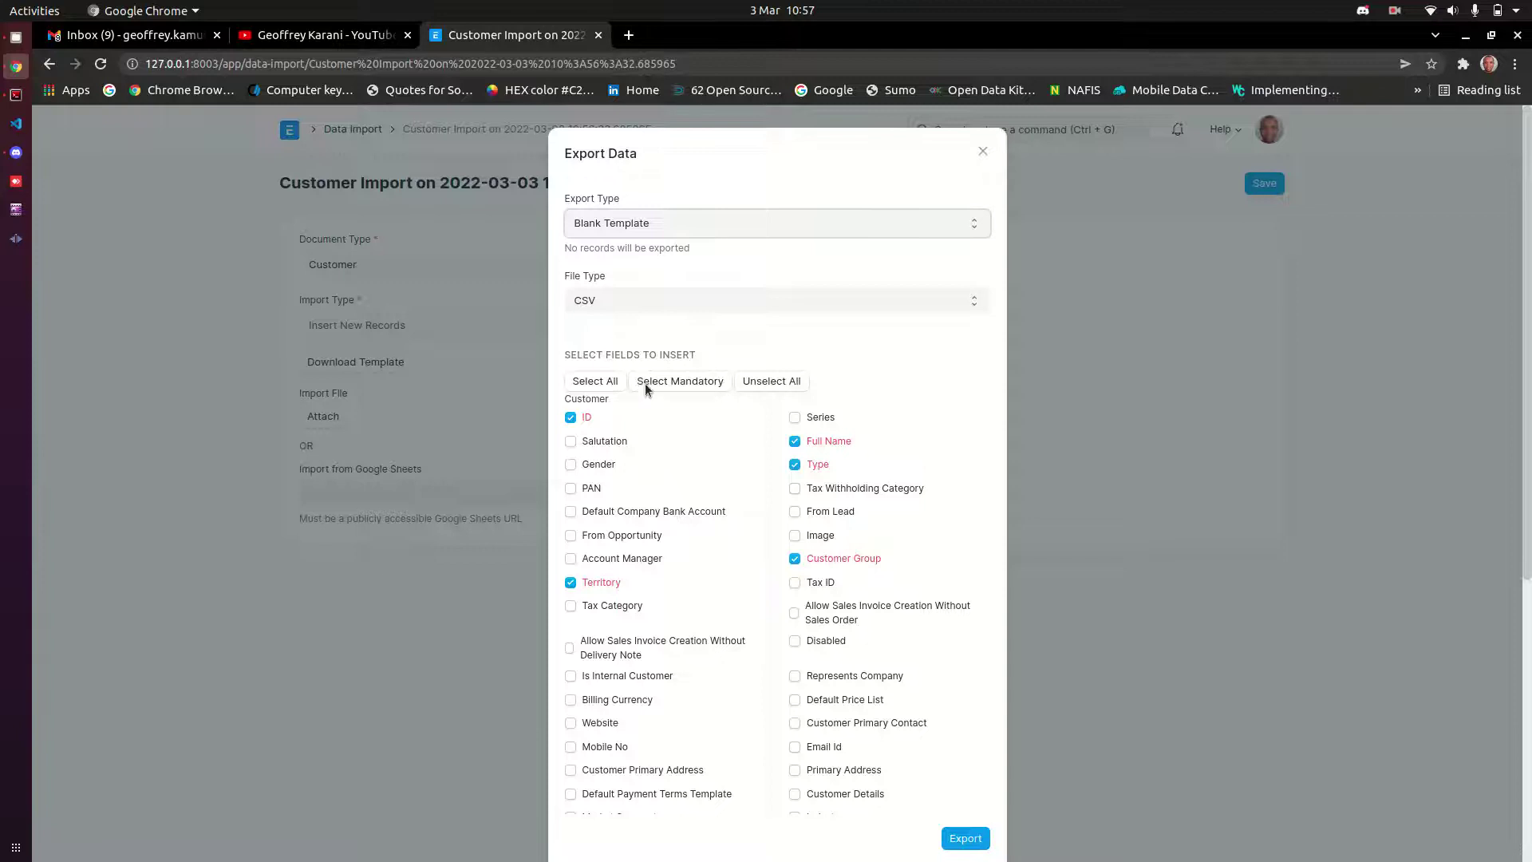
click(640, 233)
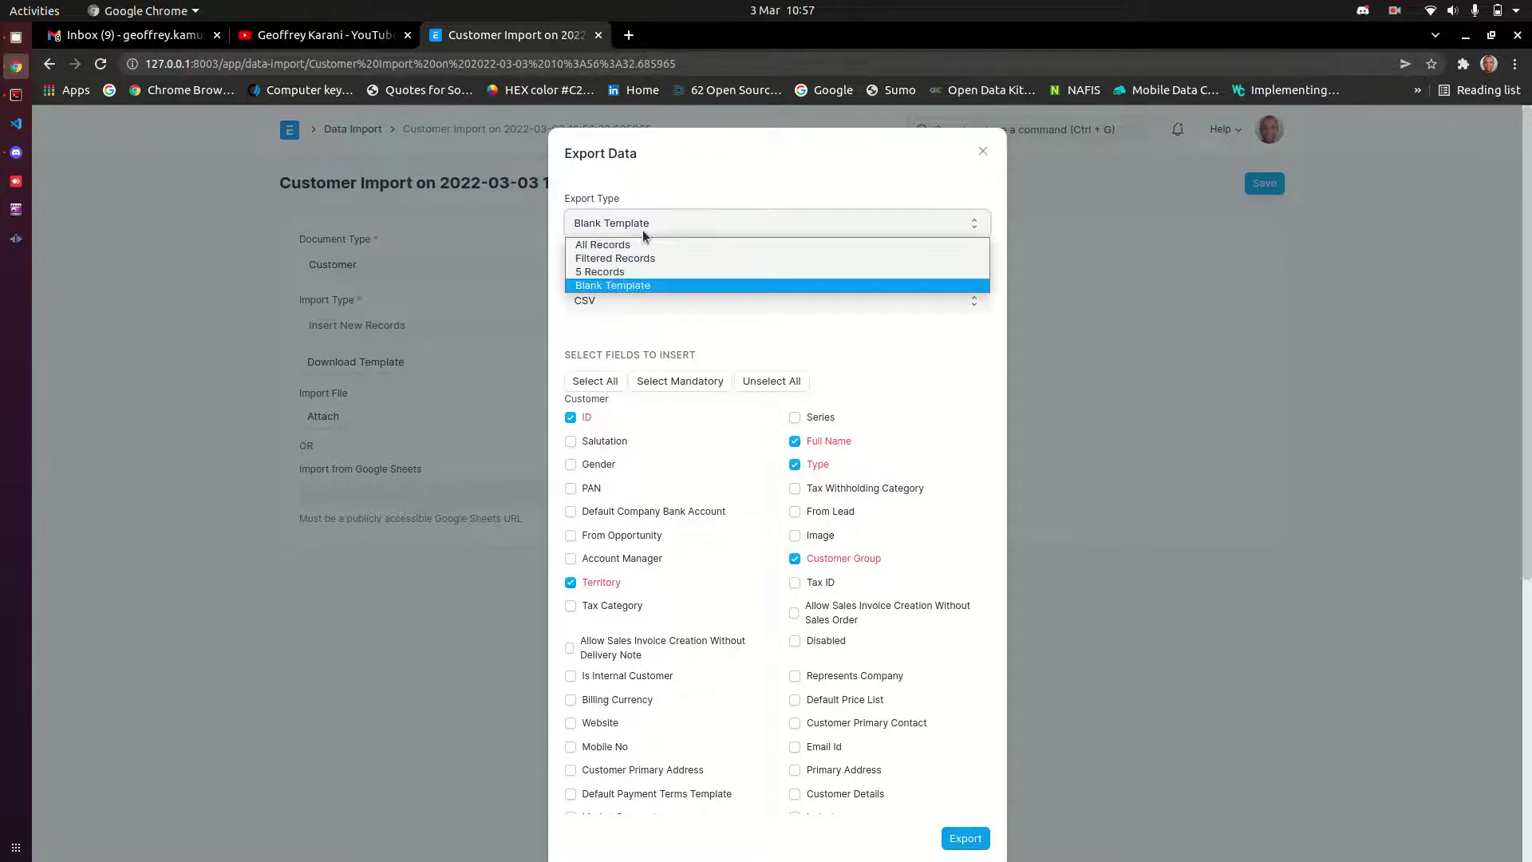
click(643, 236)
click(600, 301)
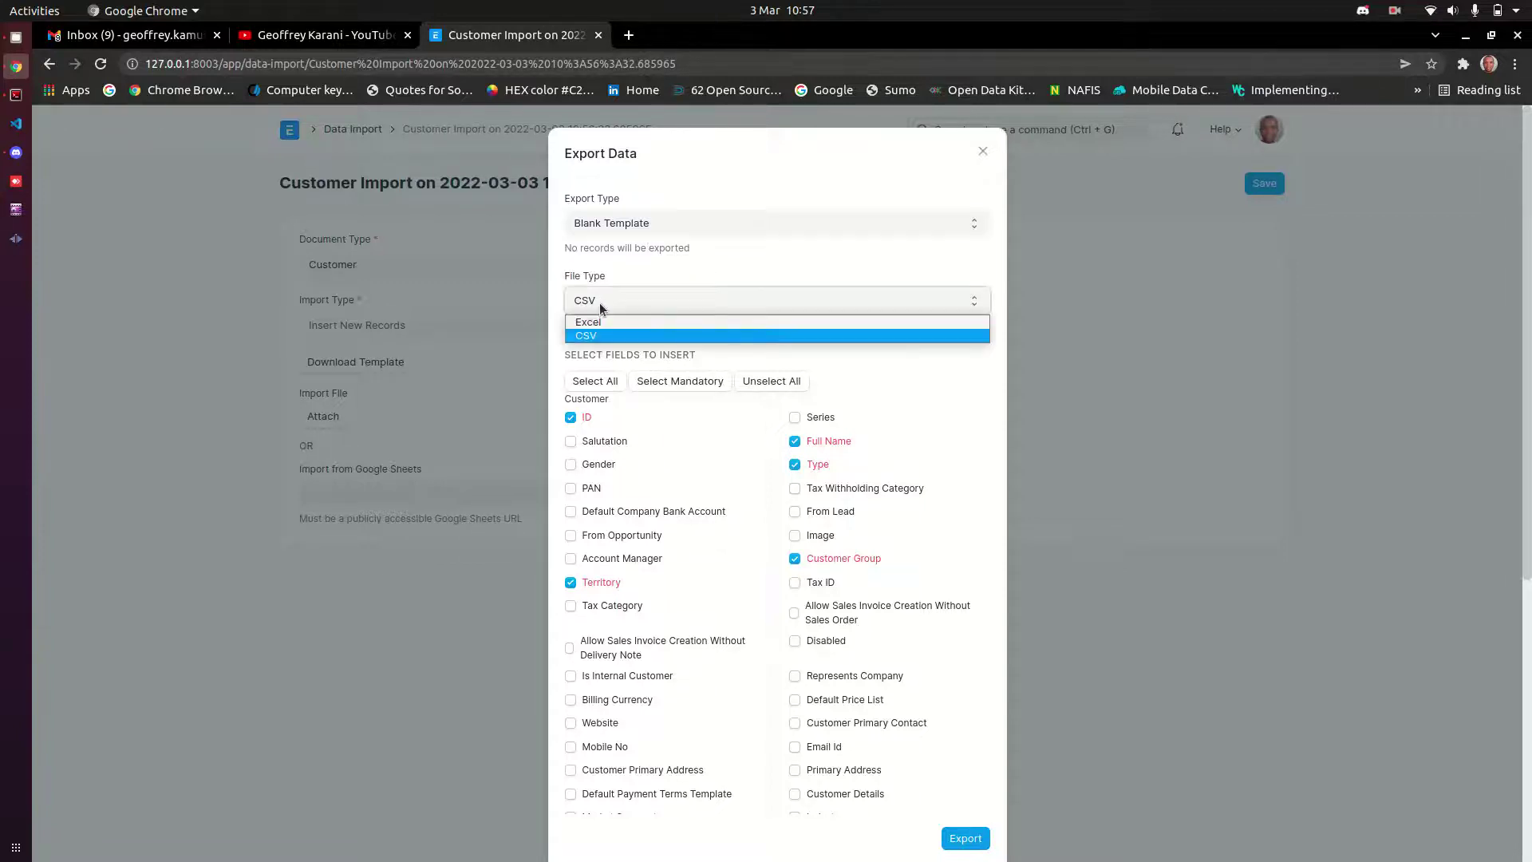
click(607, 335)
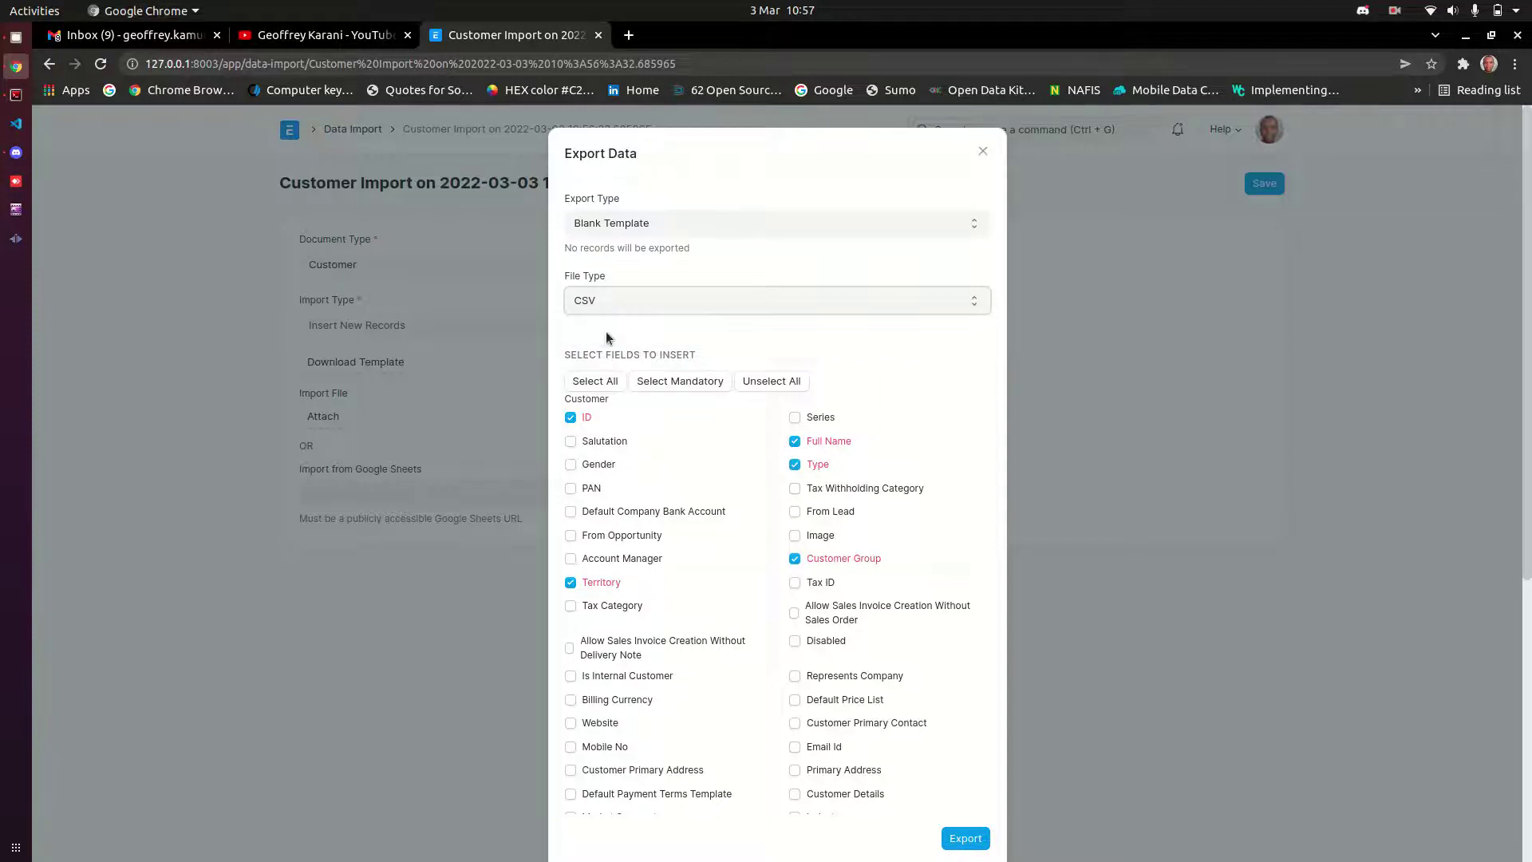
scroll(718, 391, down, 3)
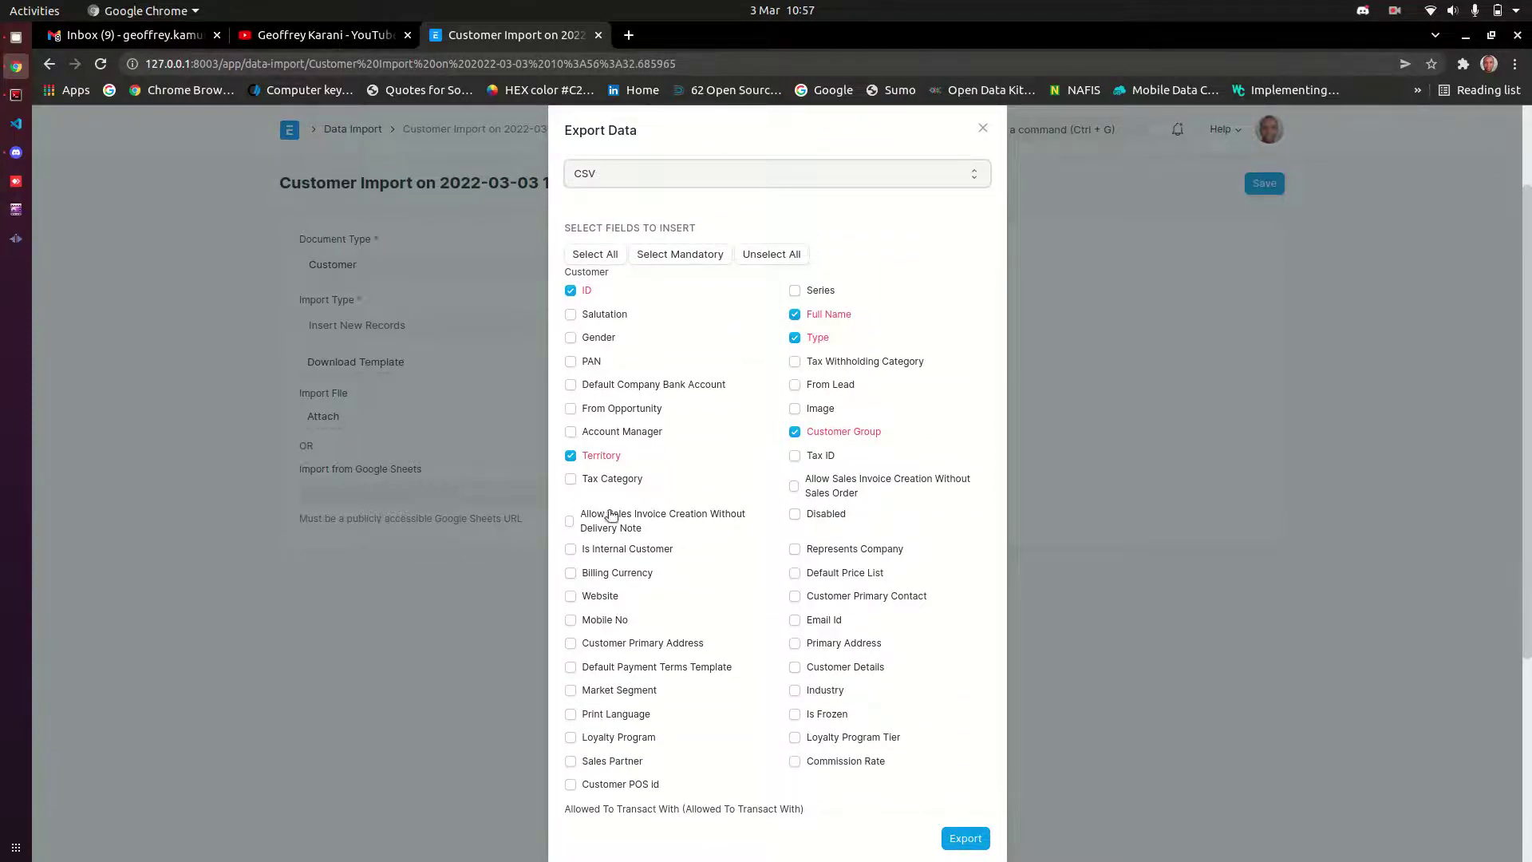
scroll(686, 702, down, 5)
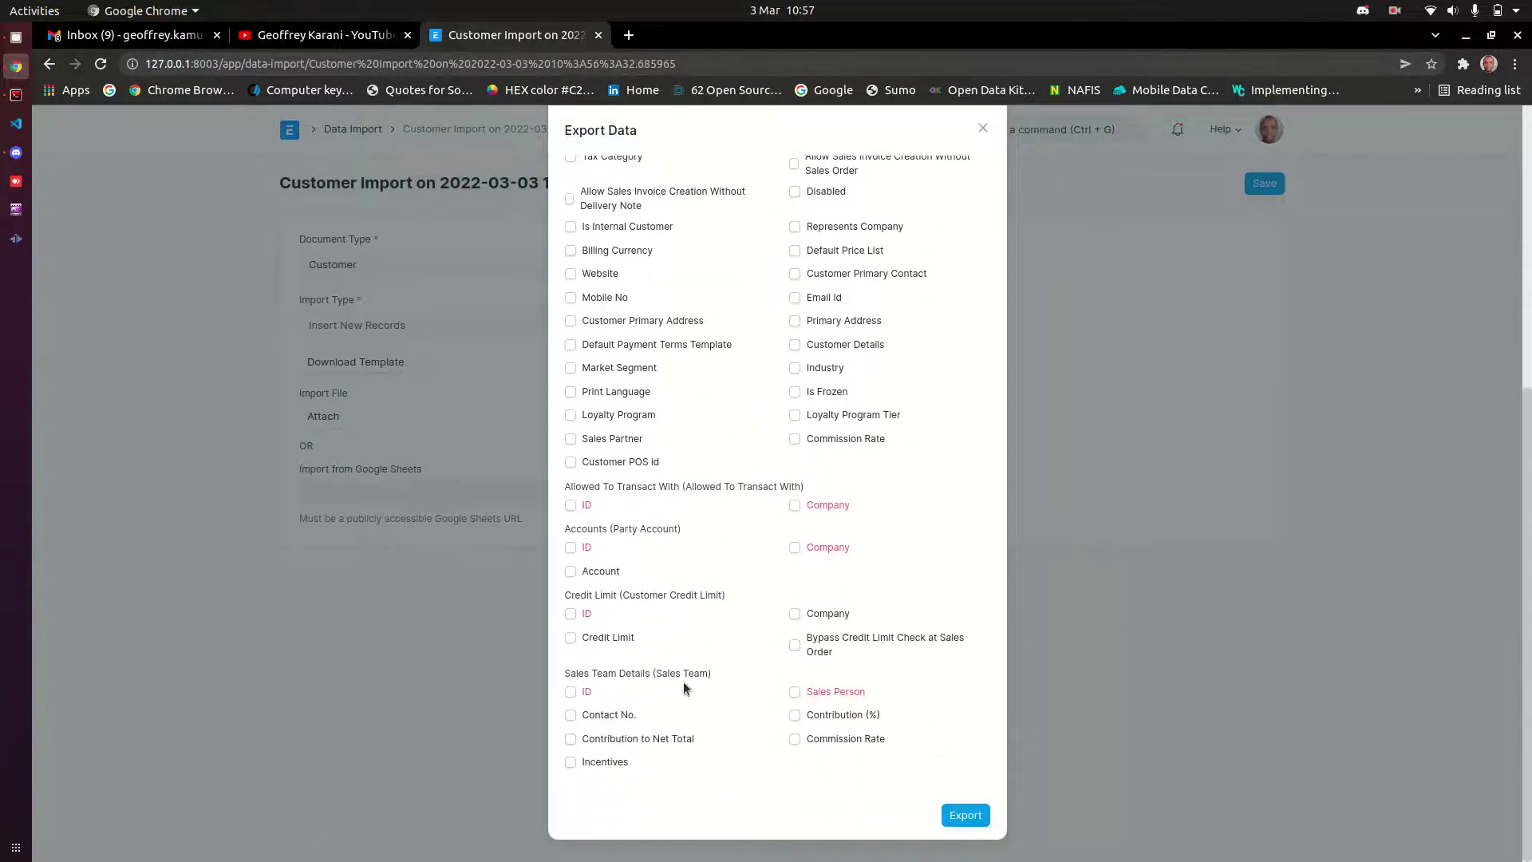
- Tick Website, Mobile No and Email Id in the template's field list, leaving Gender out
scroll(682, 682, up, 6)
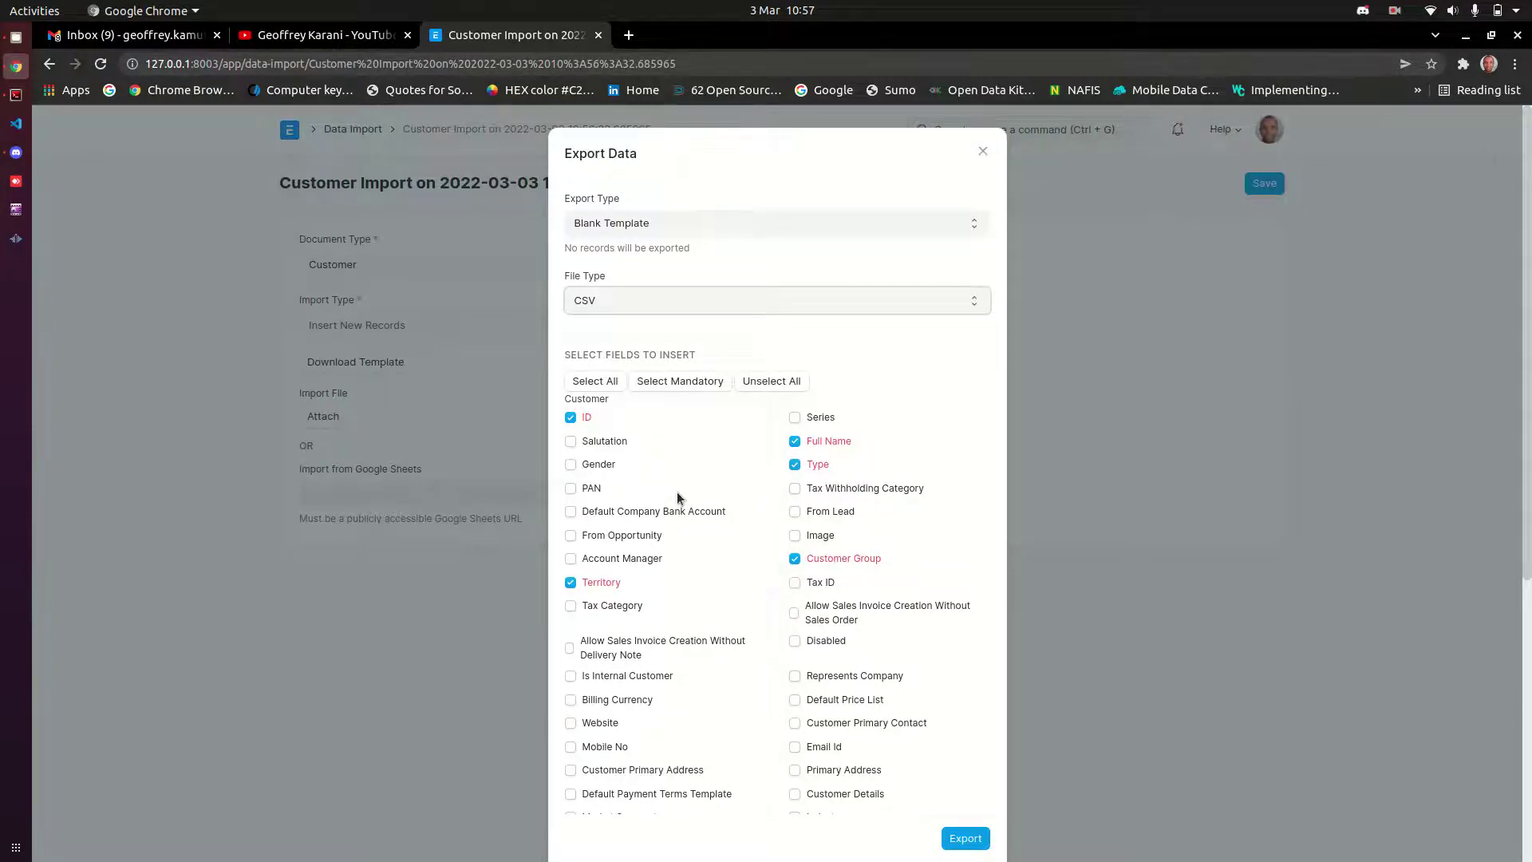
scroll(677, 493, down, 3)
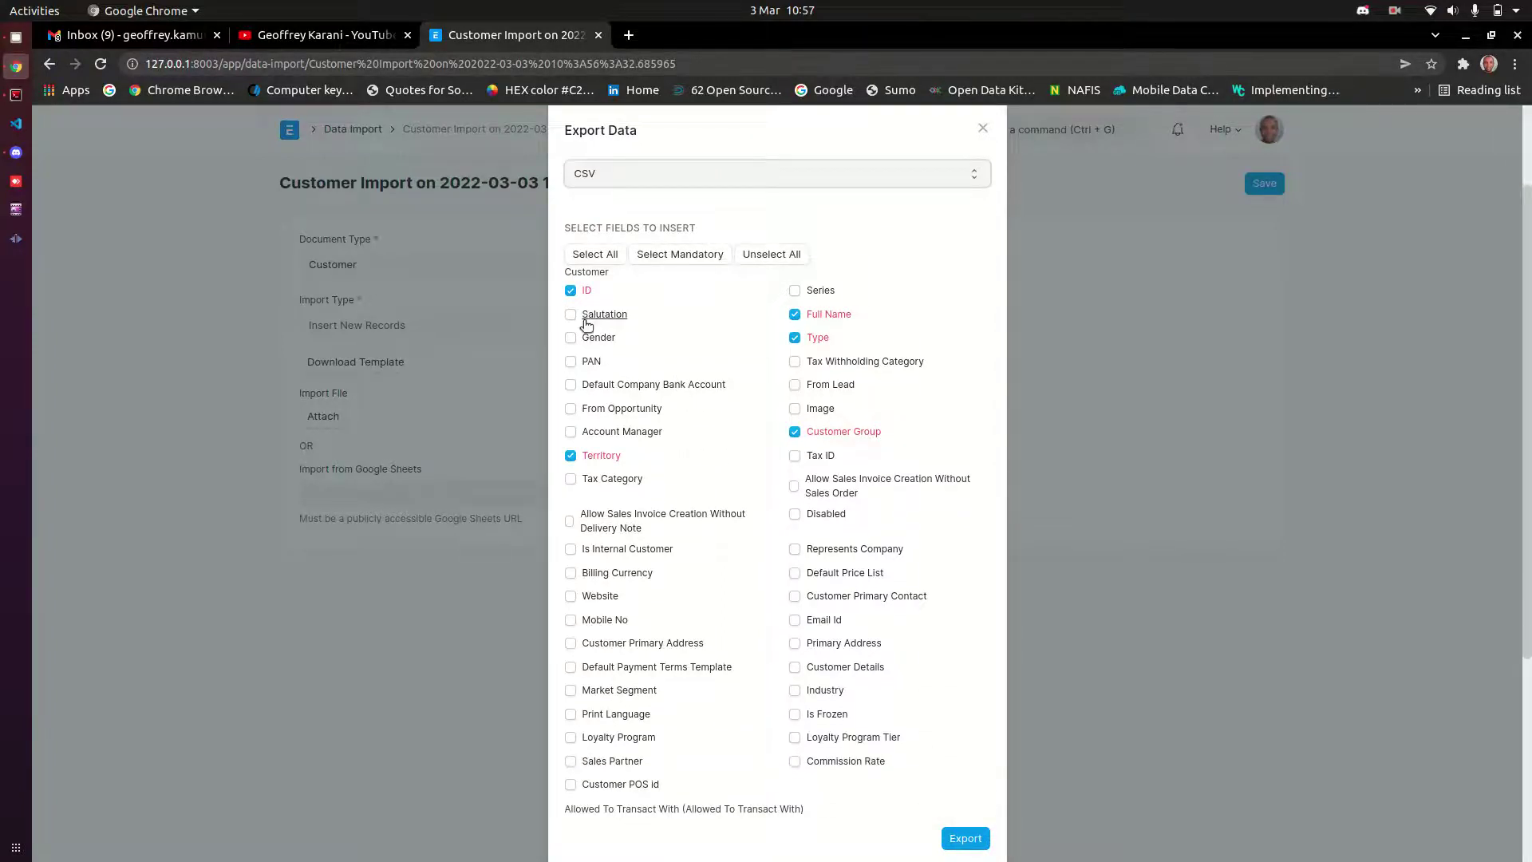
click(571, 336)
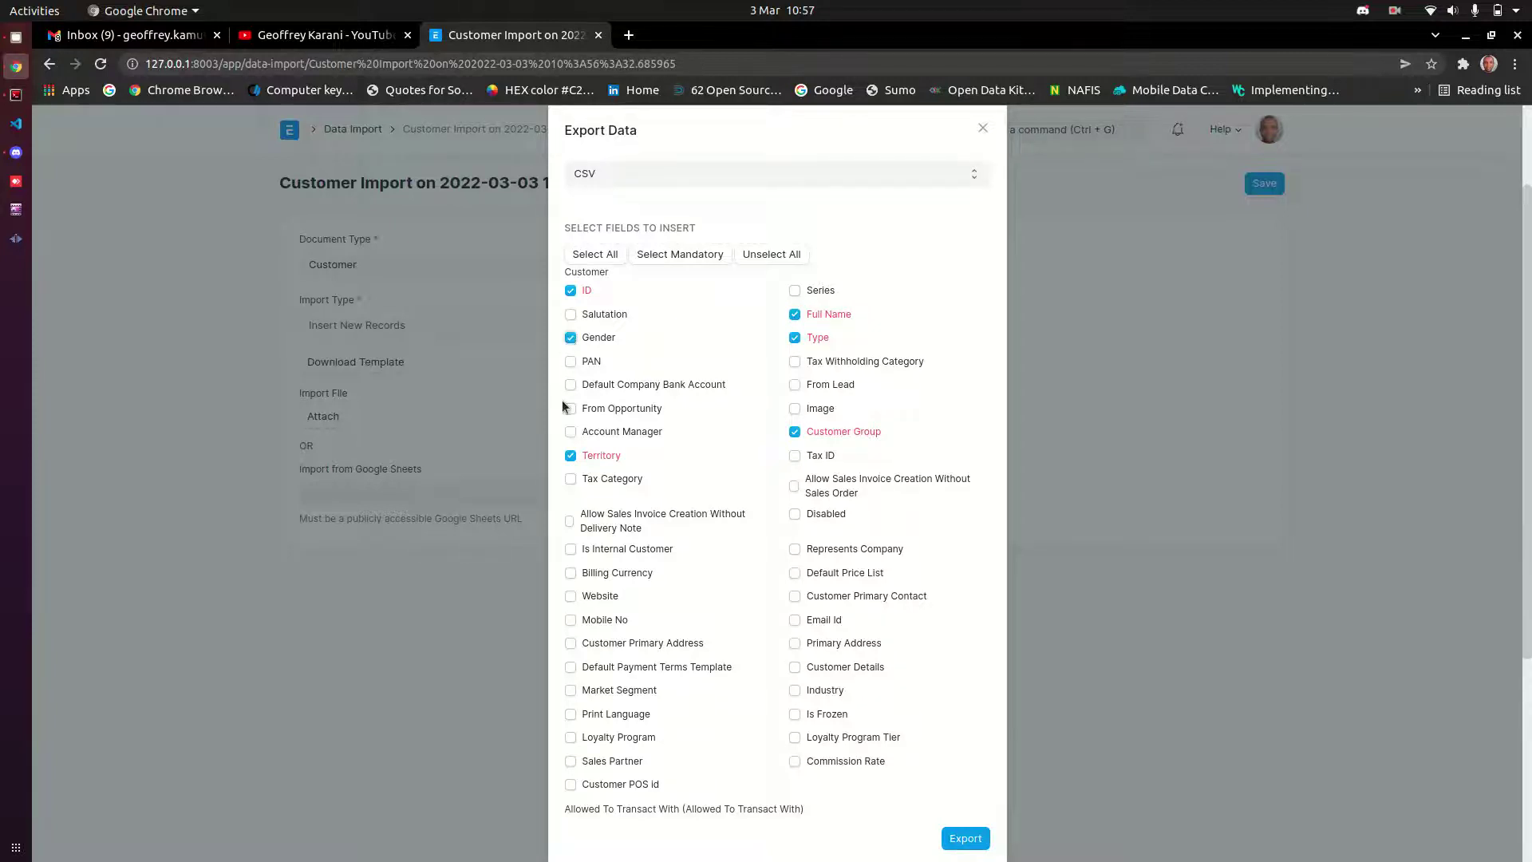
click(571, 338)
scroll(864, 390, down, 3)
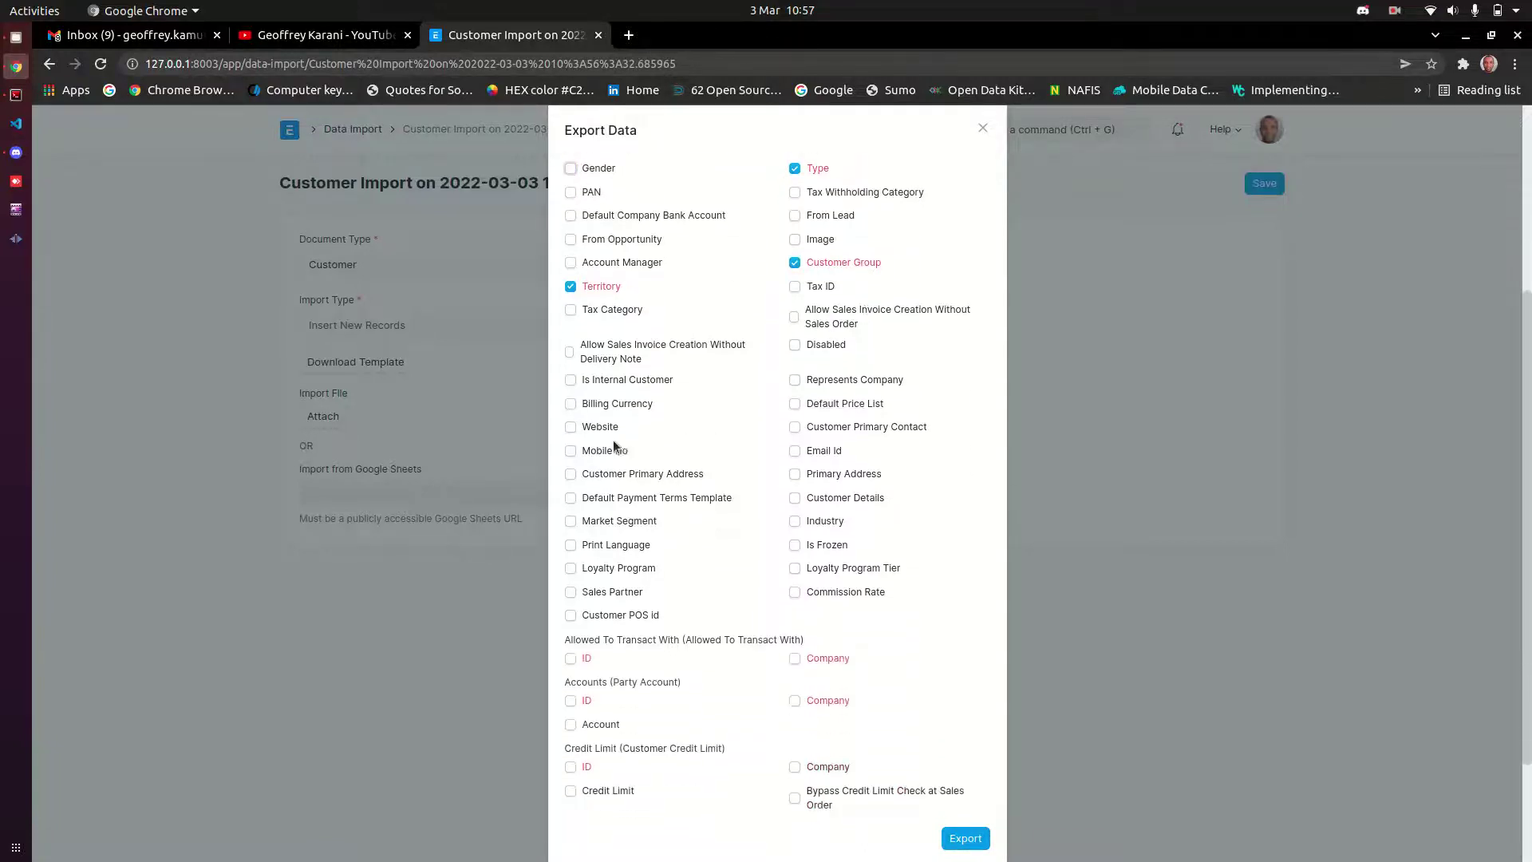
click(570, 427)
click(571, 451)
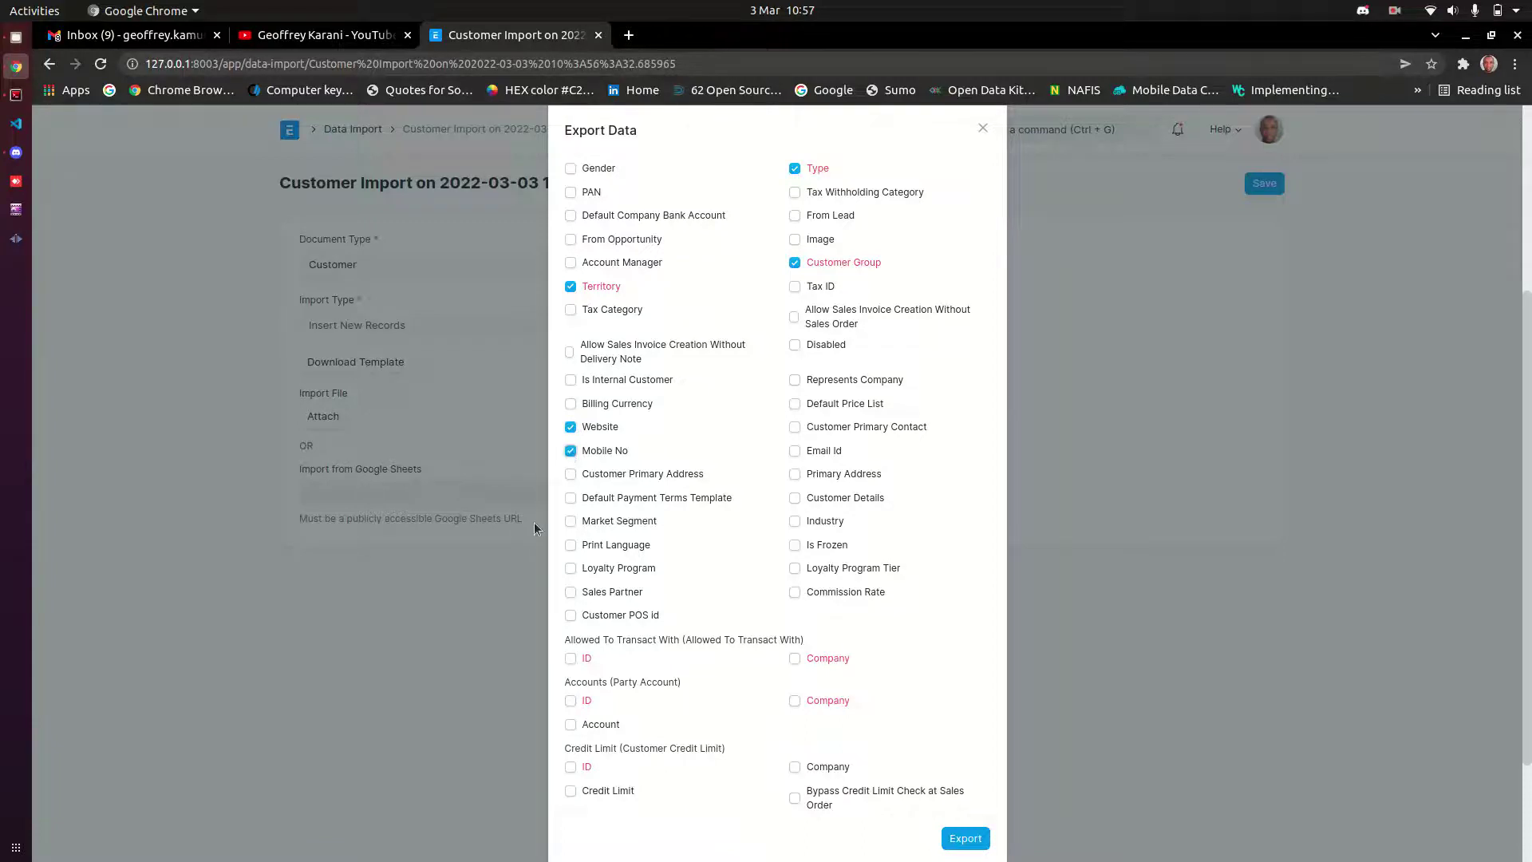
click(795, 451)
- Export the blank template, downloading it as Customer (3).csv
scroll(673, 556, down, 2)
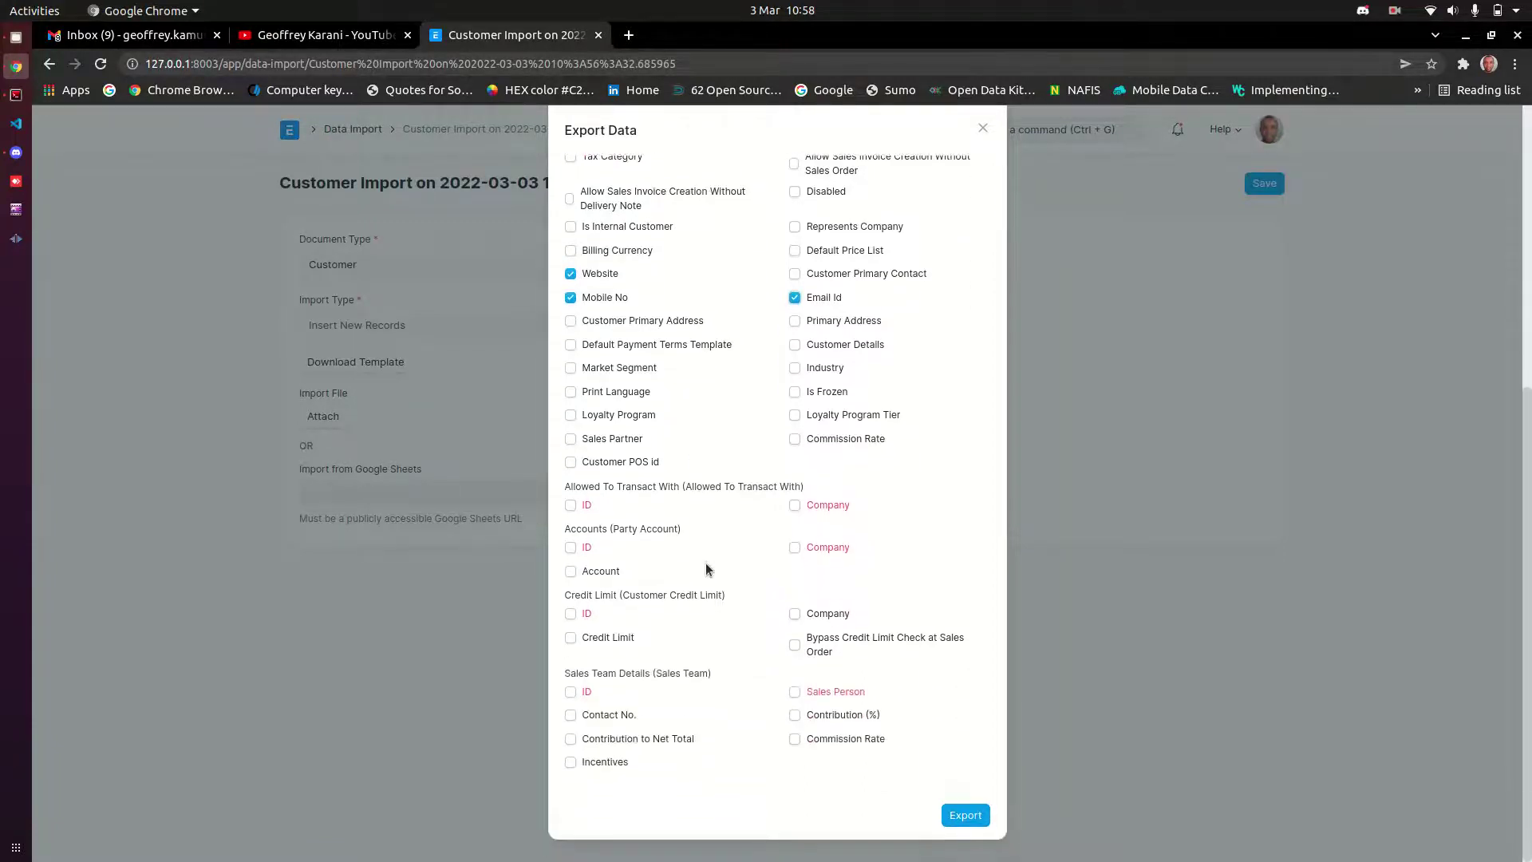
scroll(732, 564, up, 5)
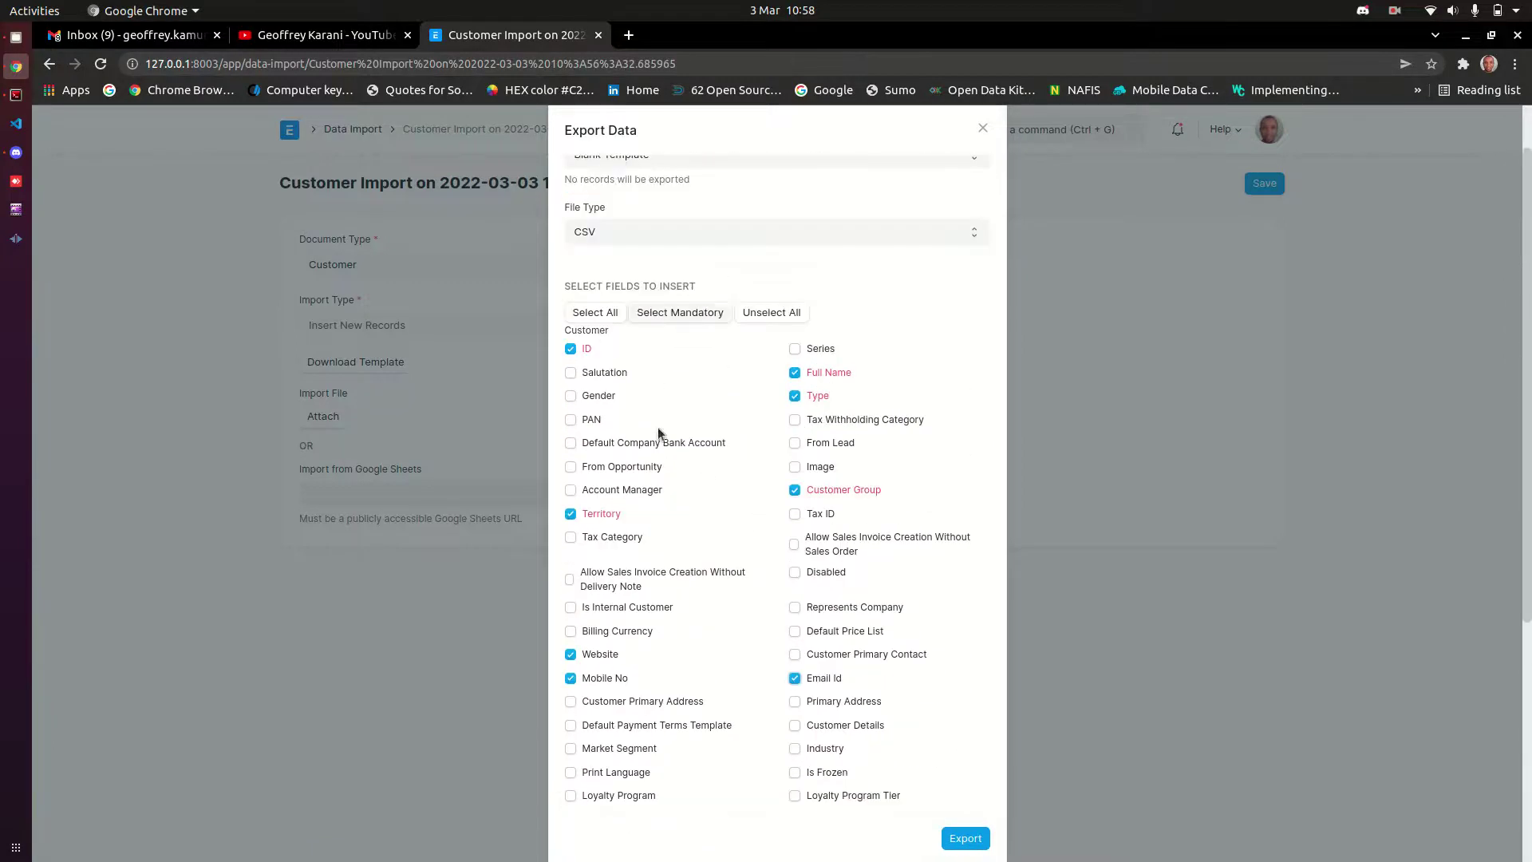
click(965, 838)
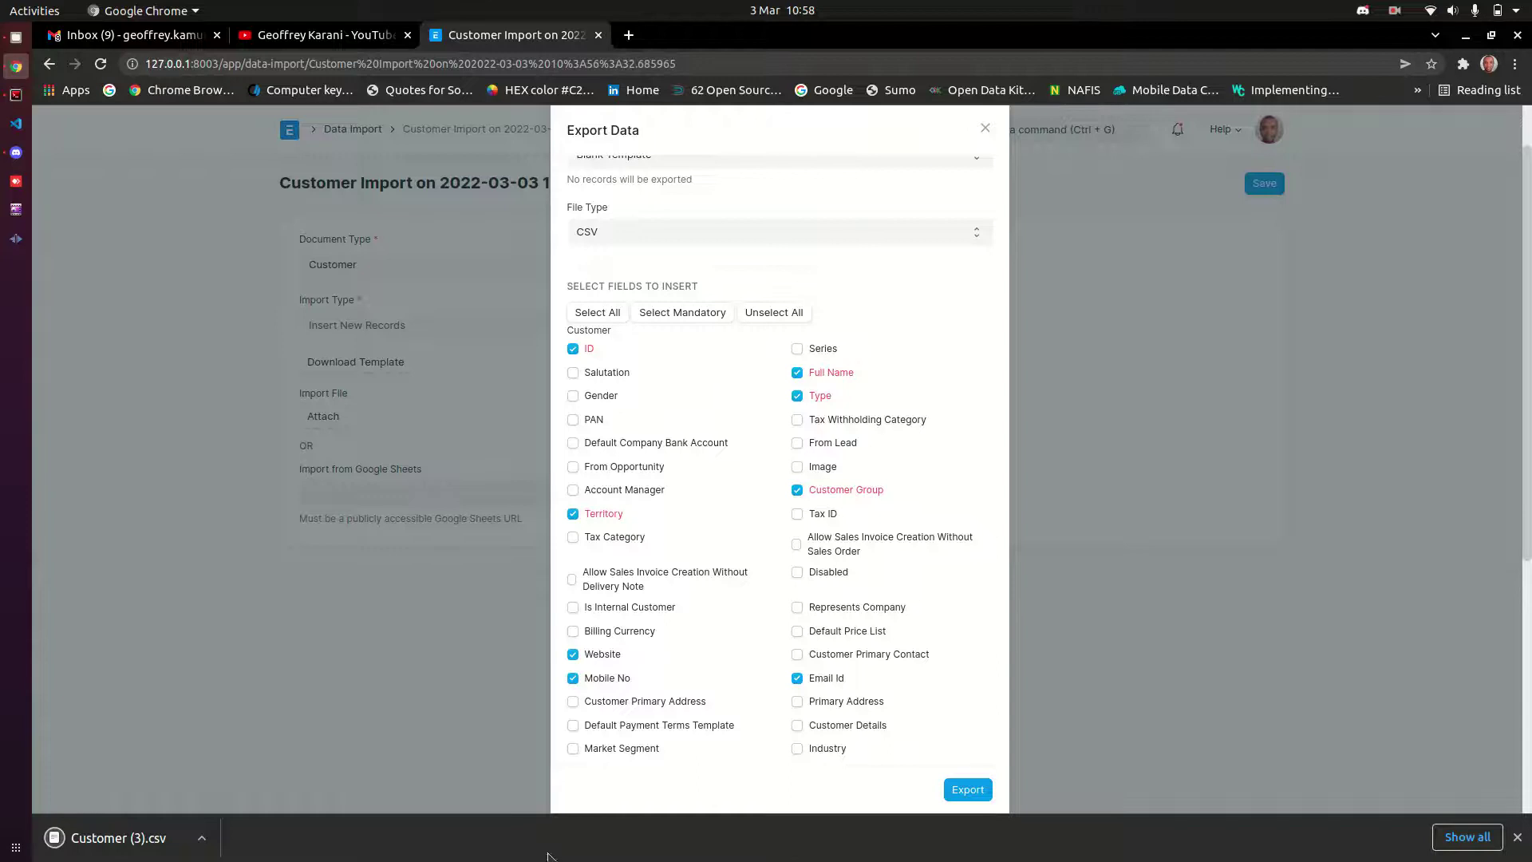
- Open Customer (3).csv in LibreOffice Calc and maximize the window
click(200, 840)
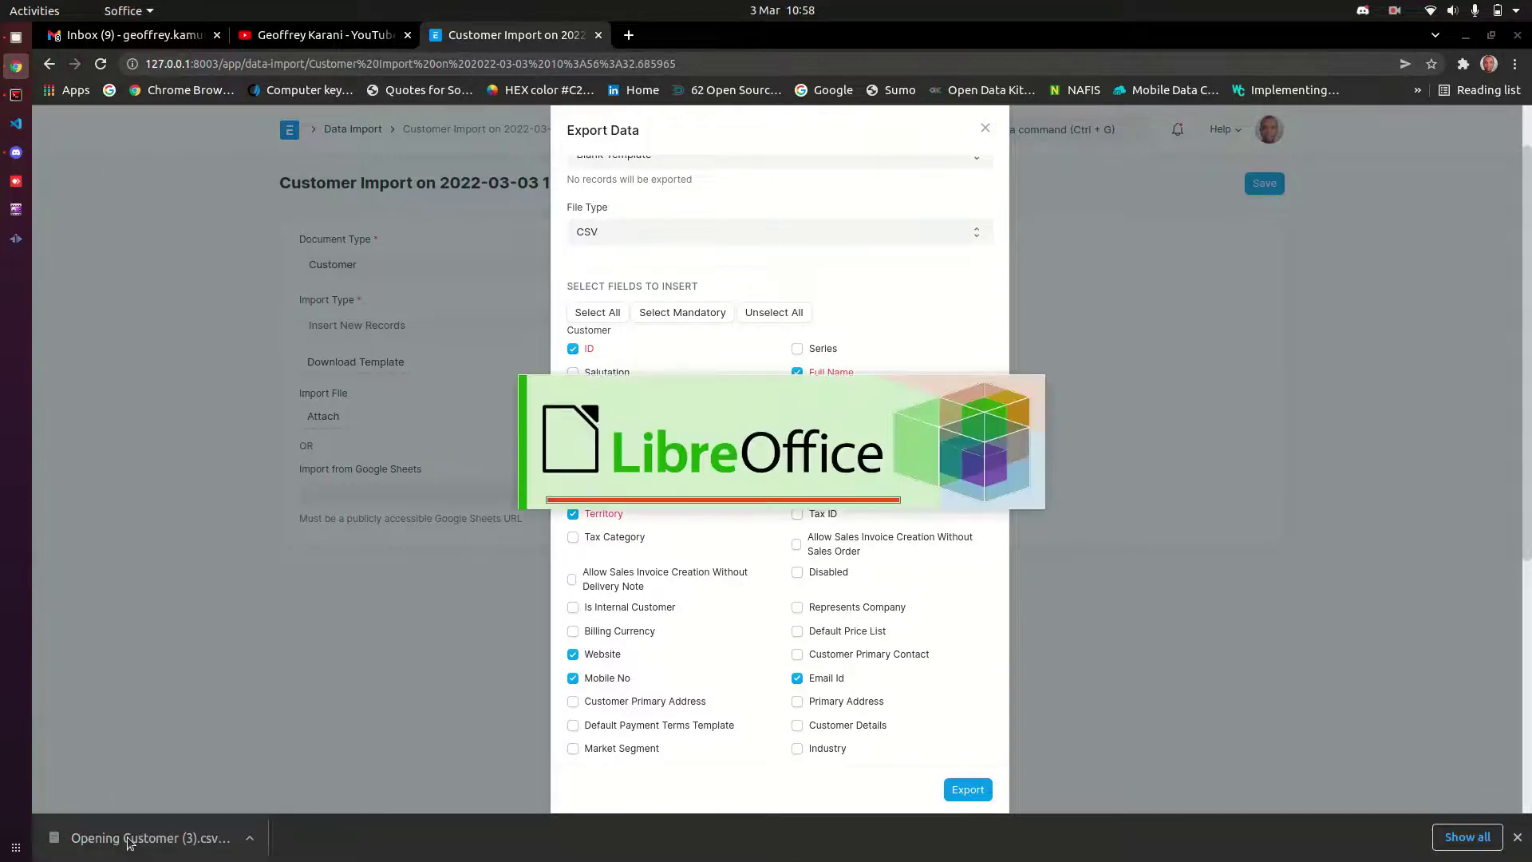
click(930, 672)
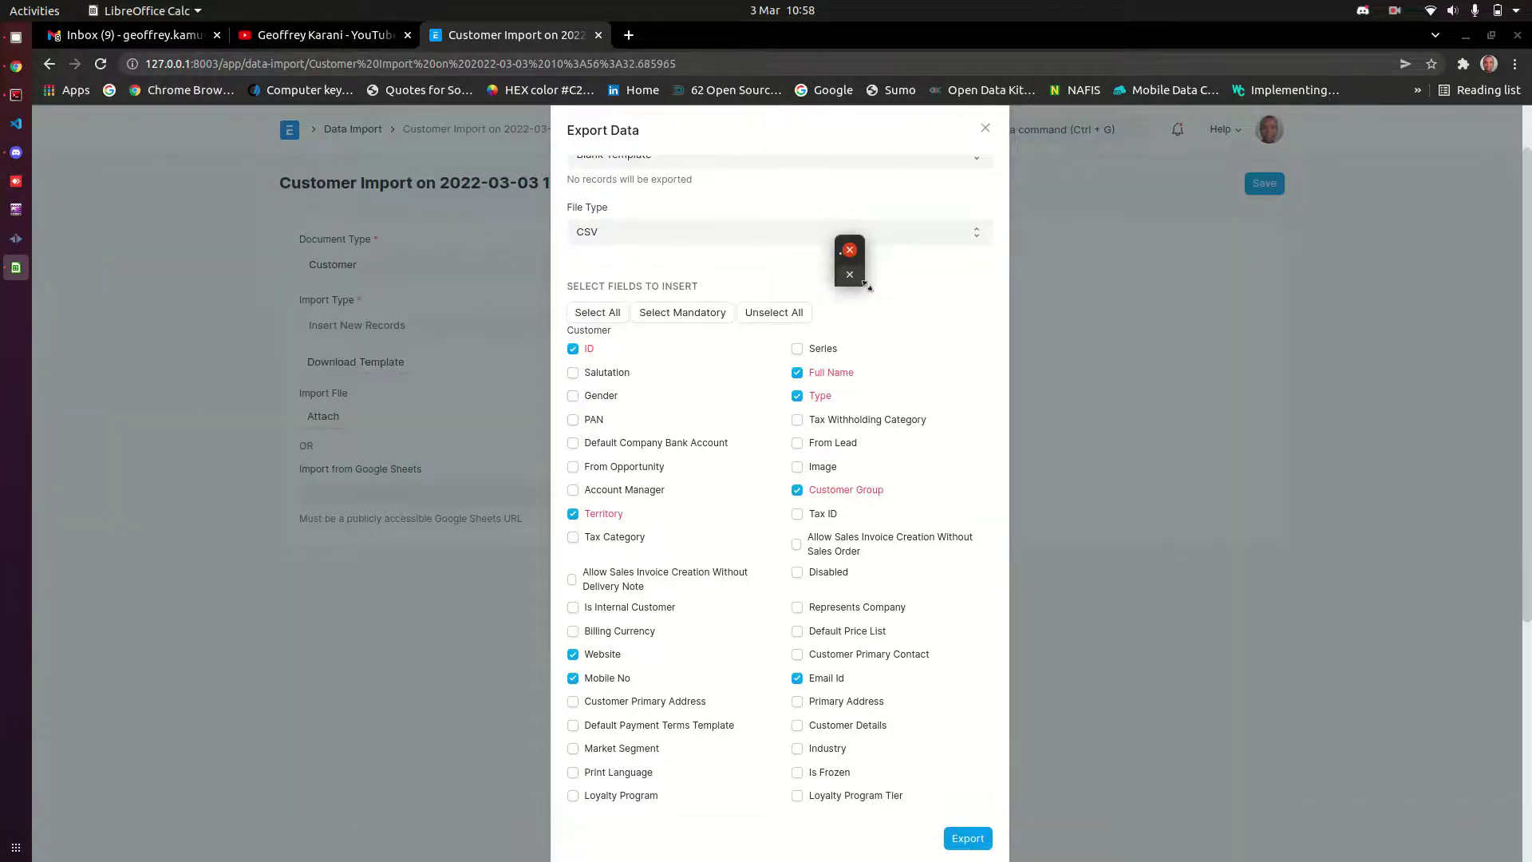
drag(860, 284, 1196, 530)
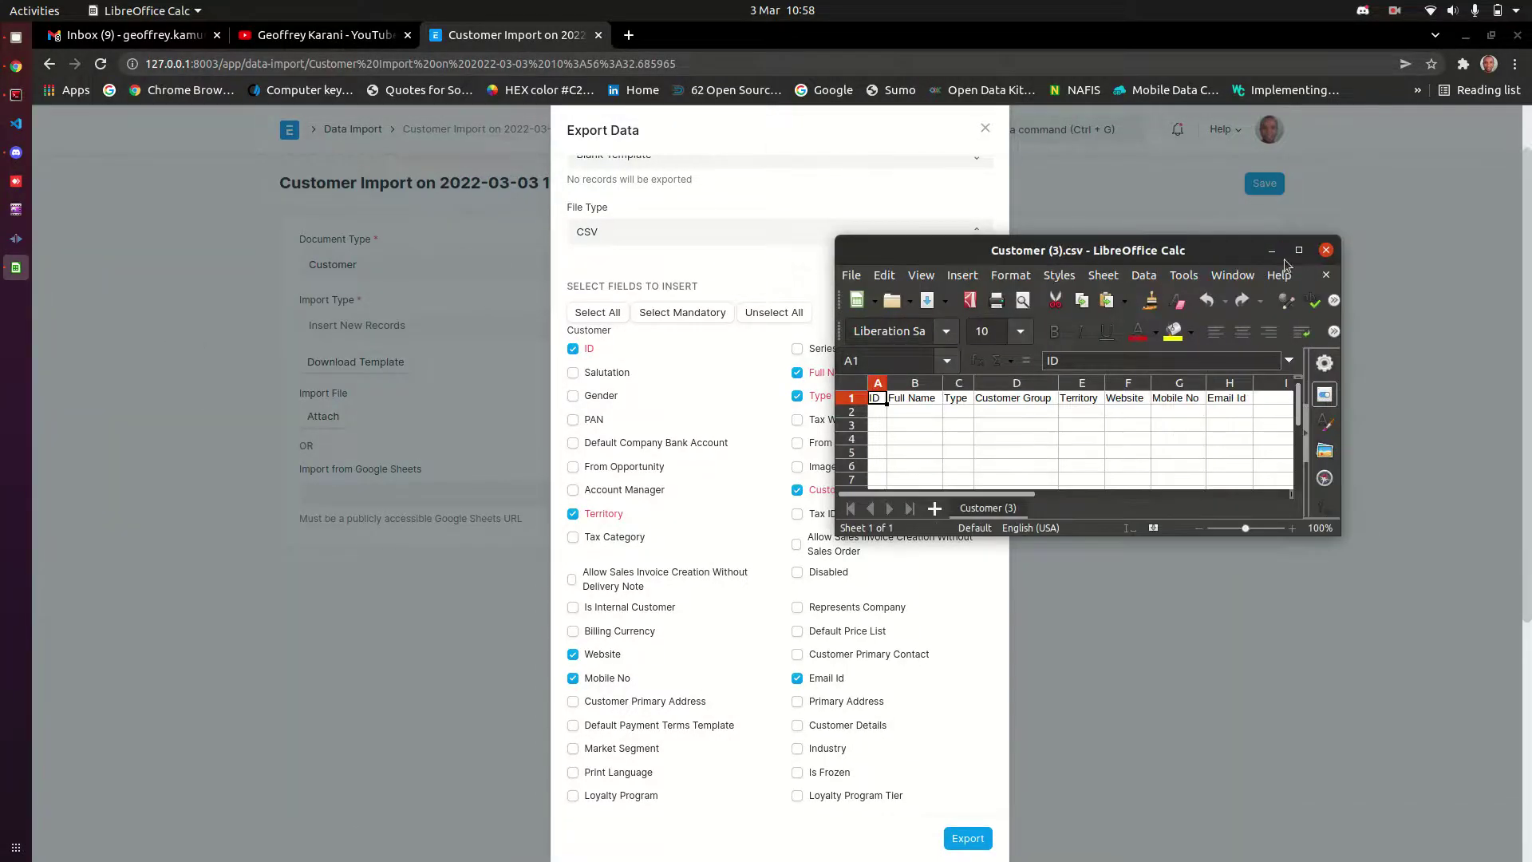
key(super+Up)
click(116, 226)
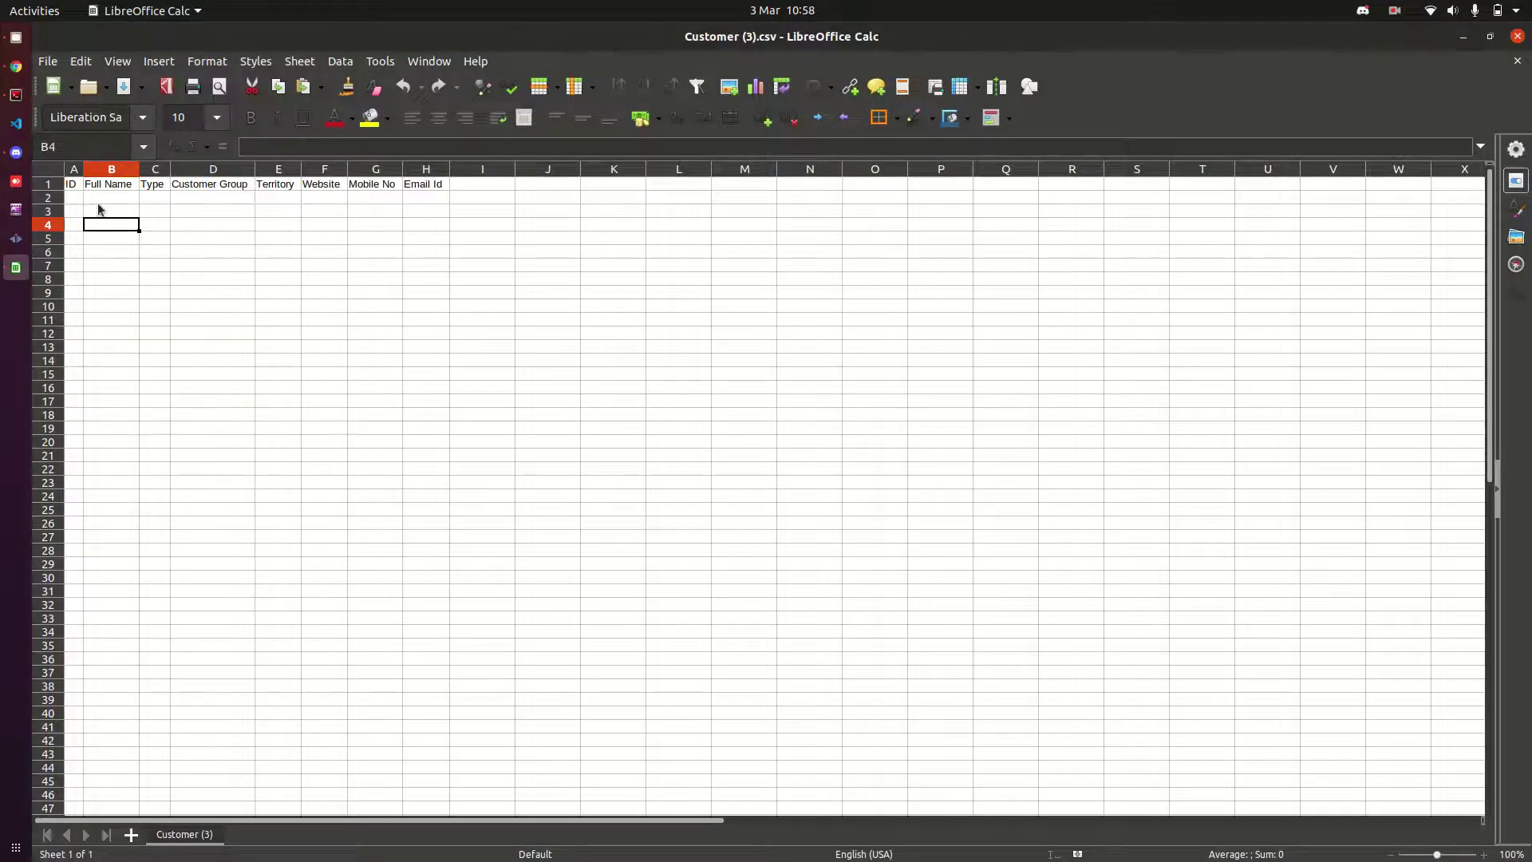
click(300, 243)
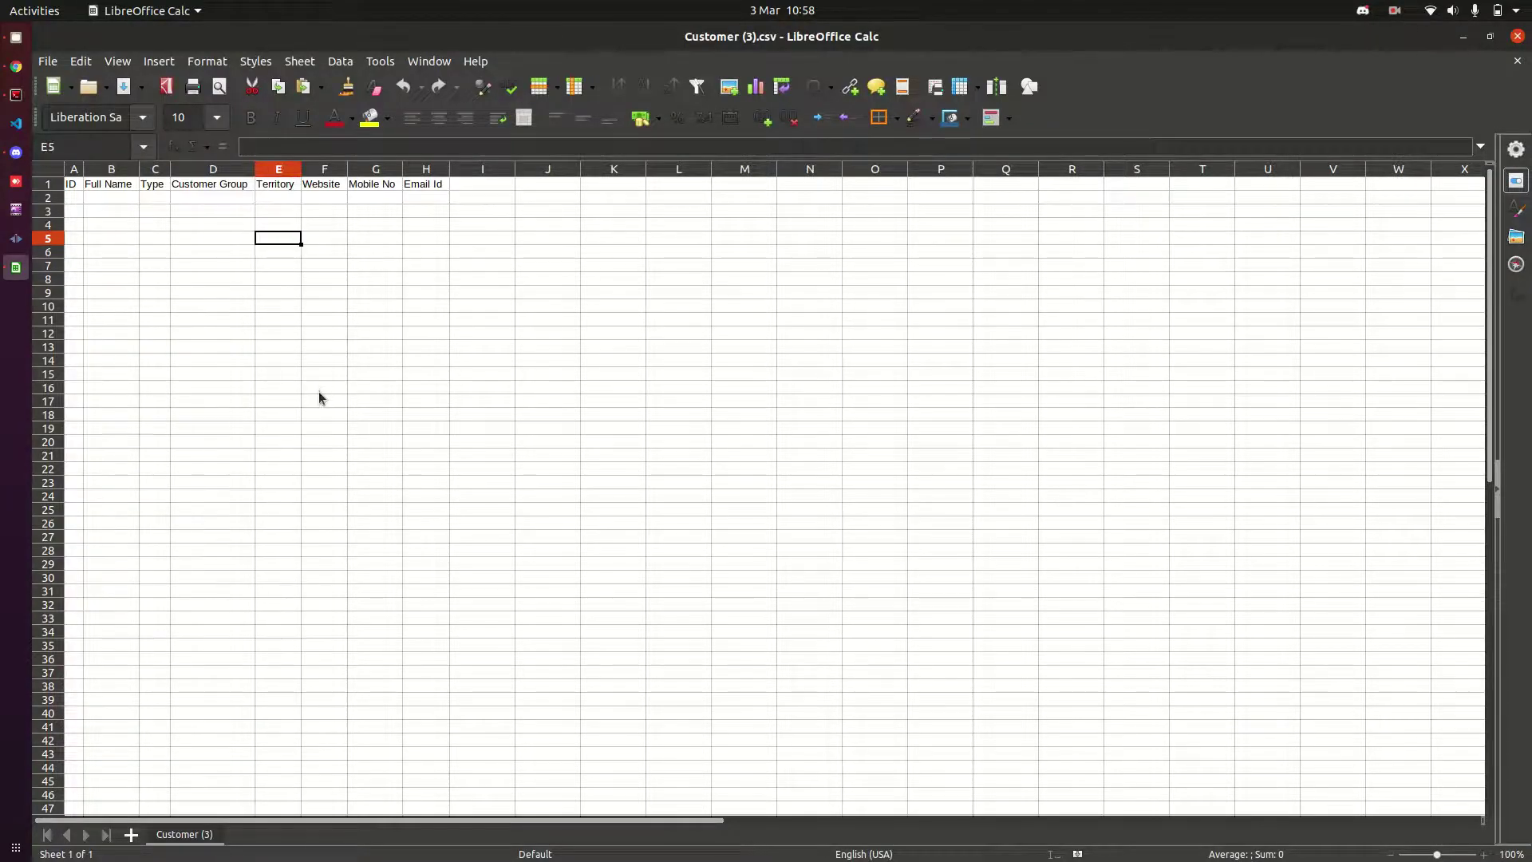
scroll(320, 399, up, 9)
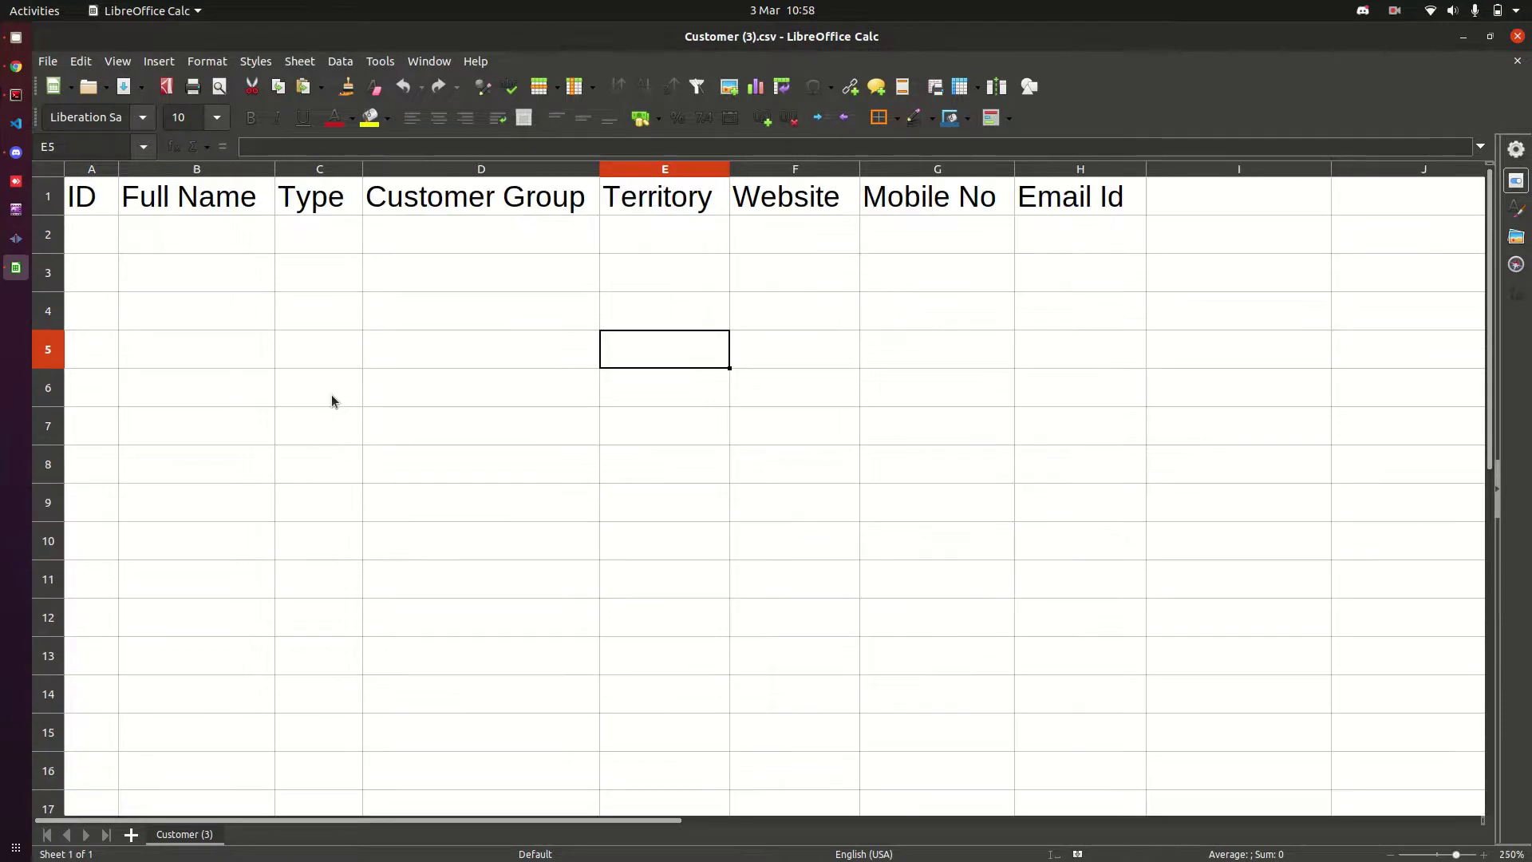
- Review the header row: ID, Full Name, Type, Customer Group, Territory, Website, Mobile No, Email Id
click(88, 208)
click(153, 206)
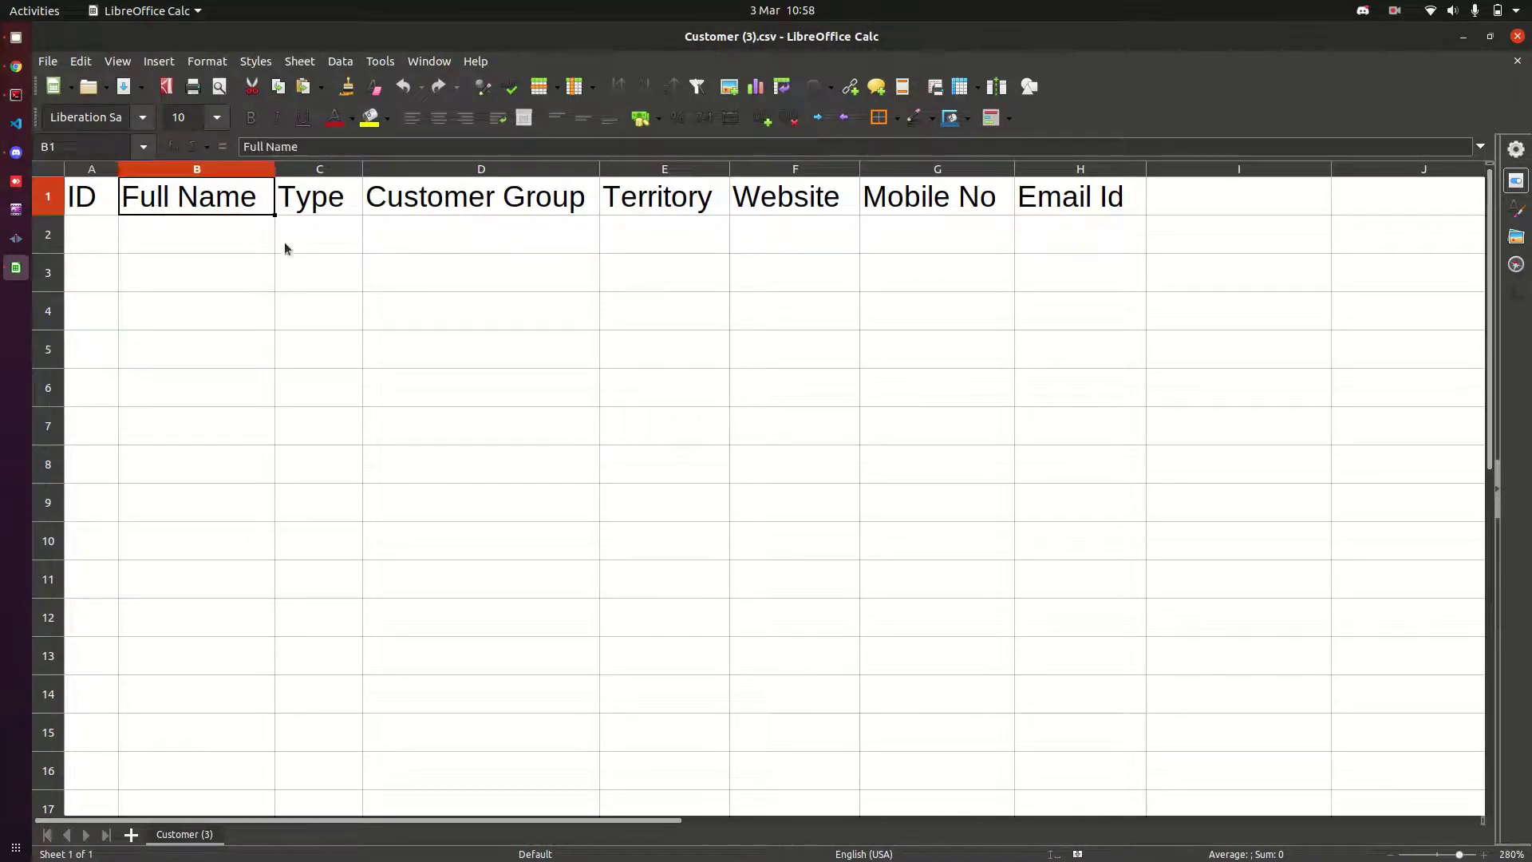
click(332, 202)
click(496, 202)
click(705, 201)
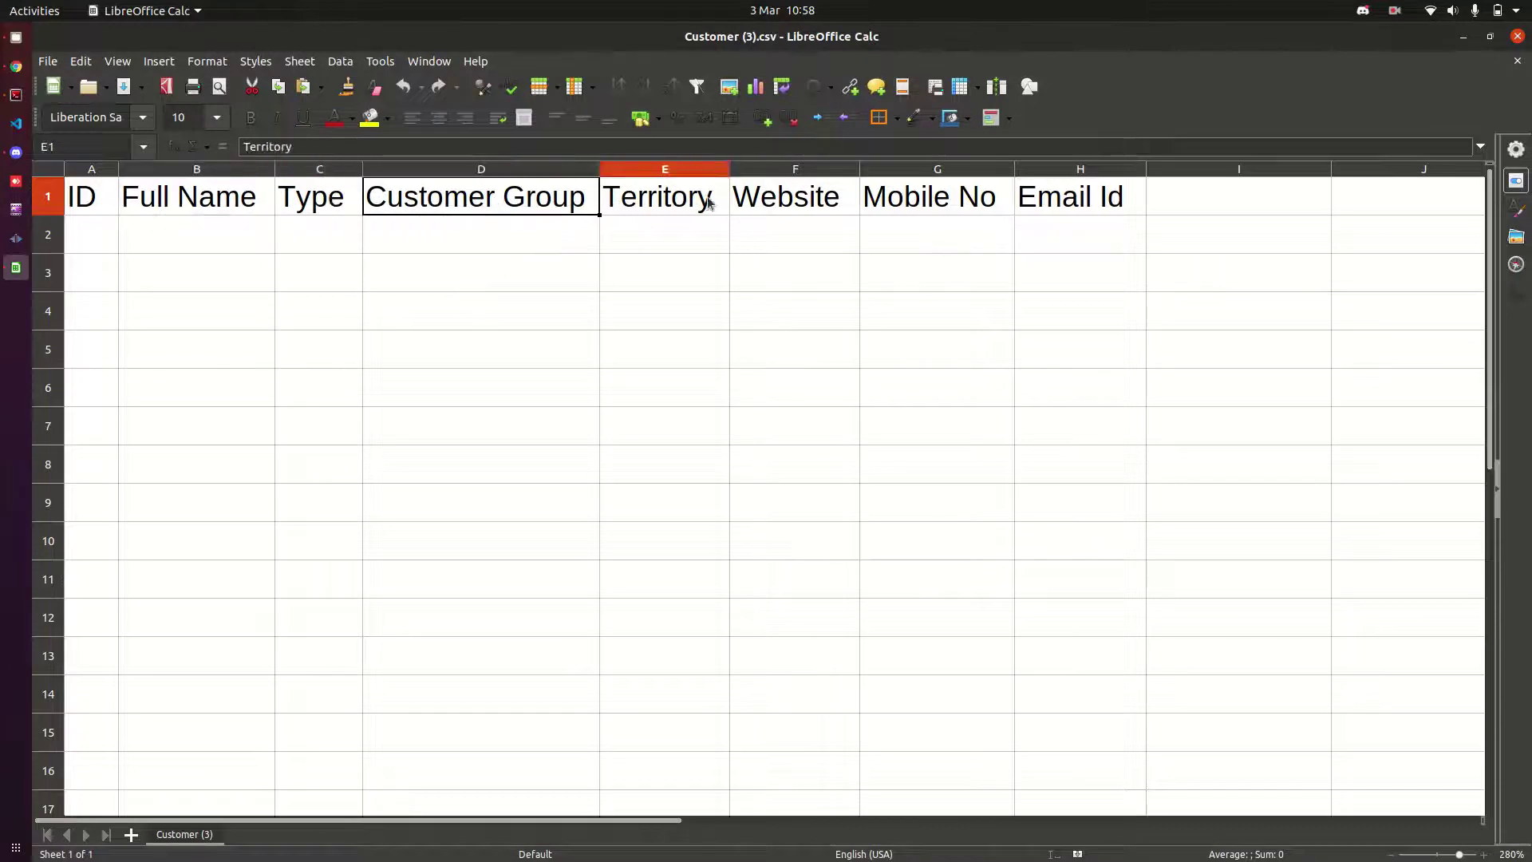
click(823, 204)
click(935, 211)
click(1077, 204)
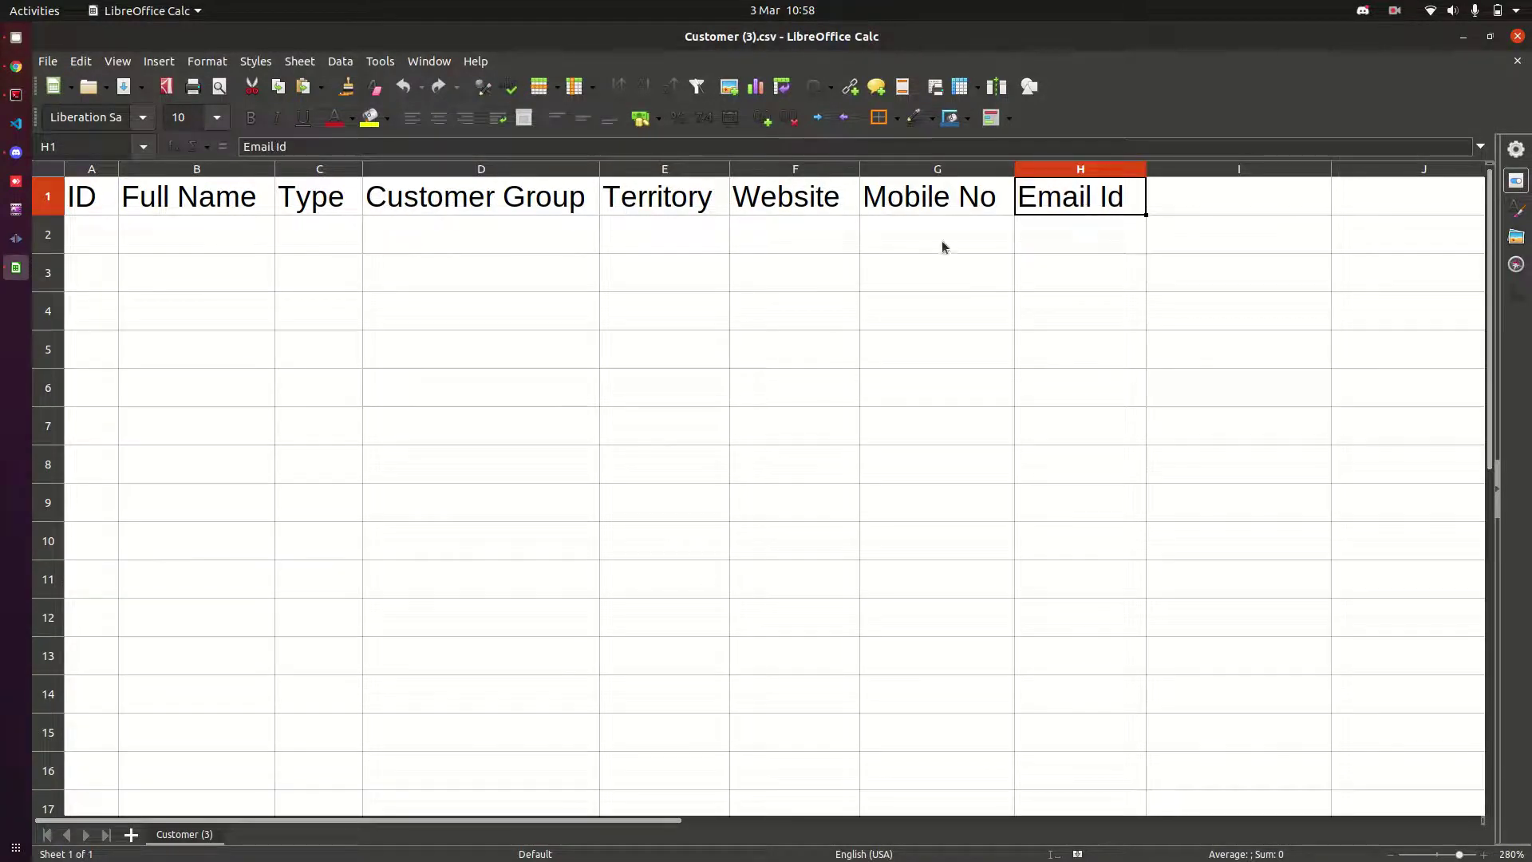
drag(106, 205, 1089, 186)
key(Left)
key(Down)
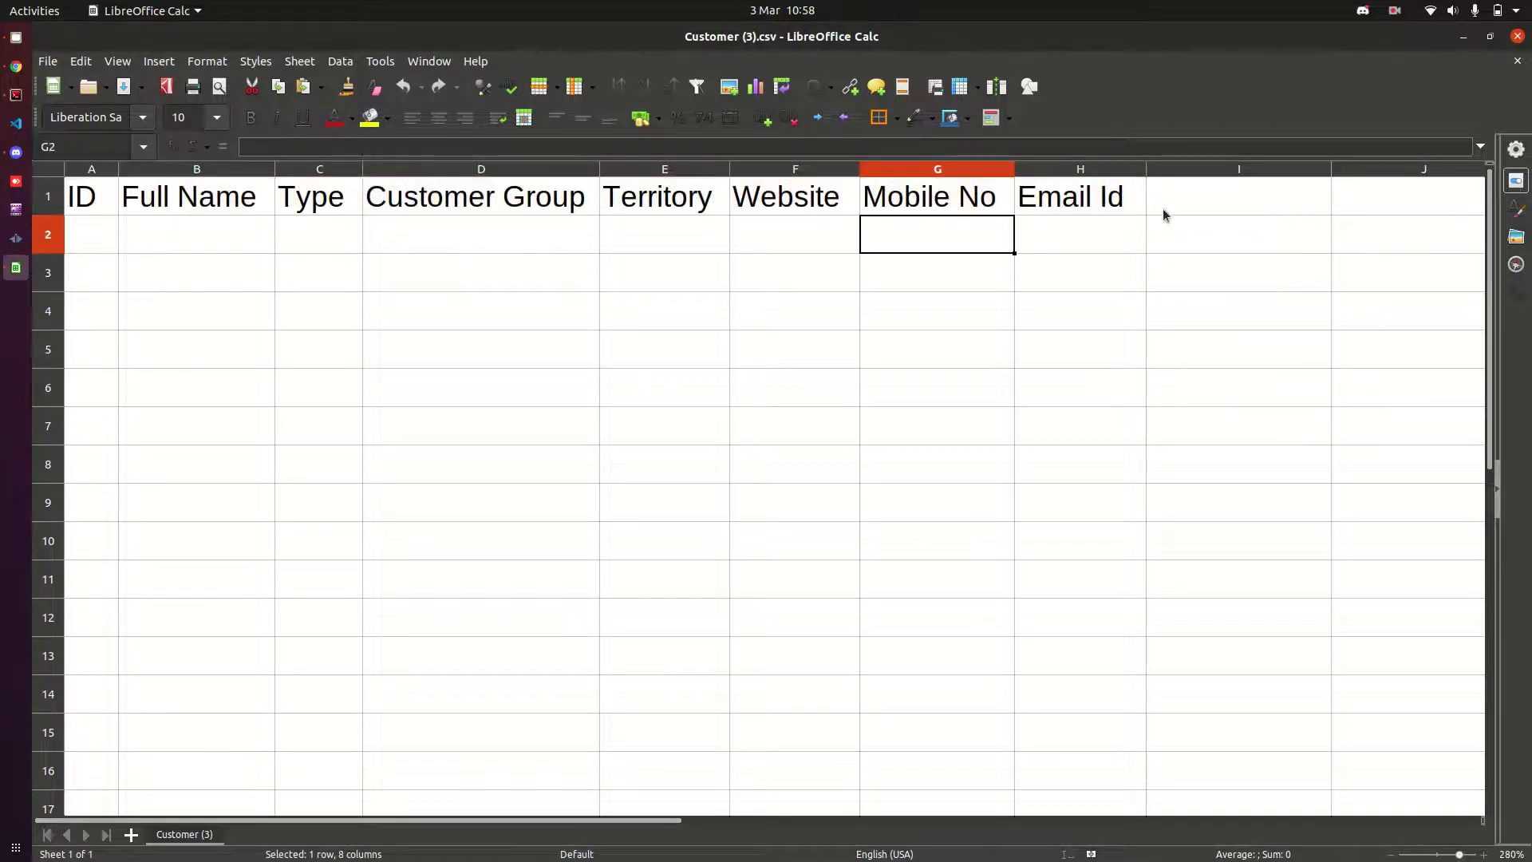
drag(1181, 207, 1404, 200)
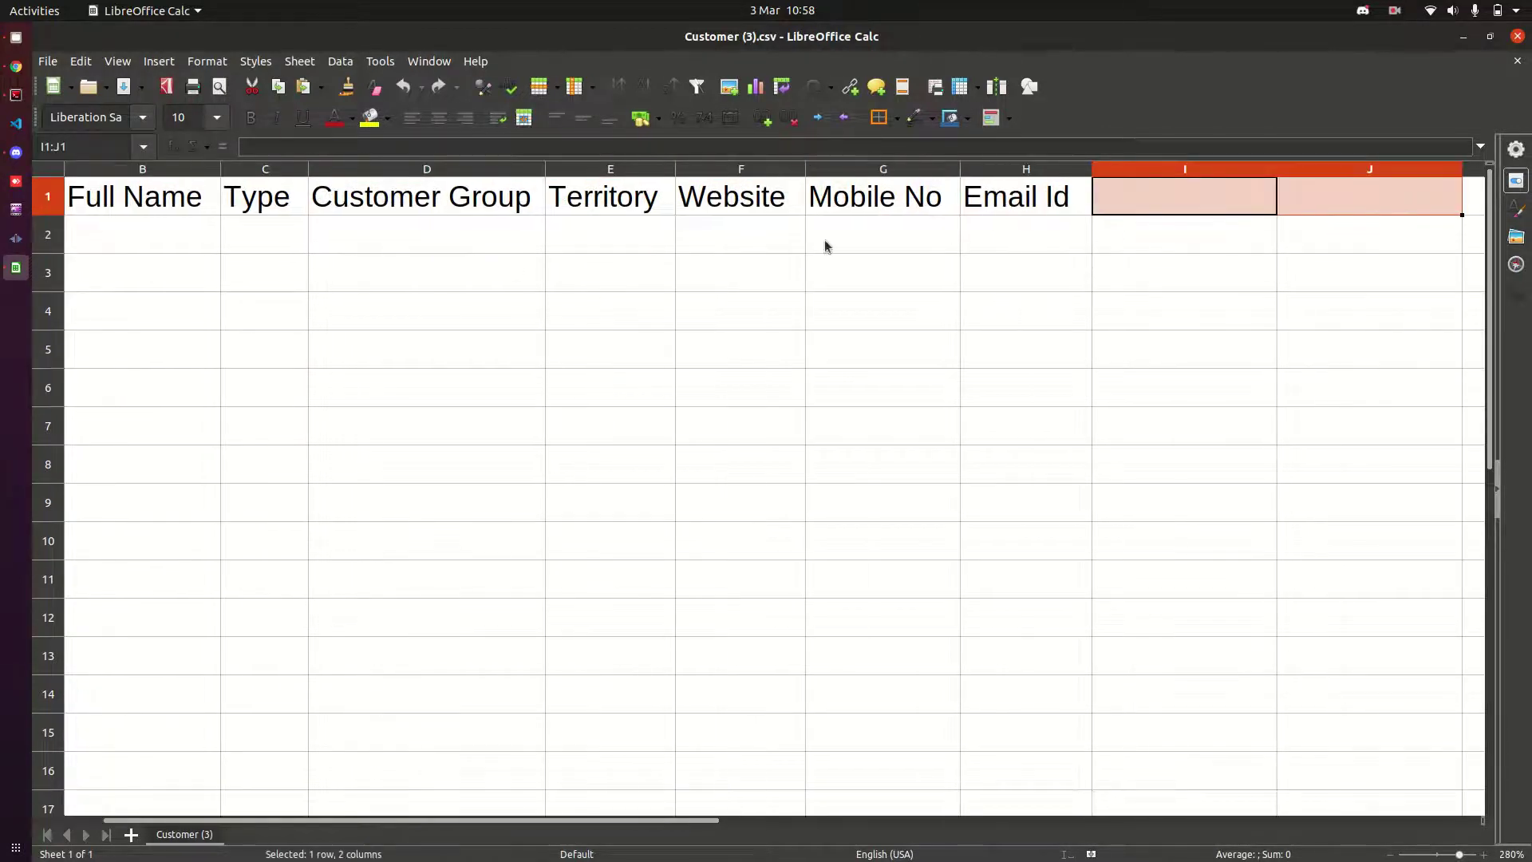
drag(116, 201, 924, 210)
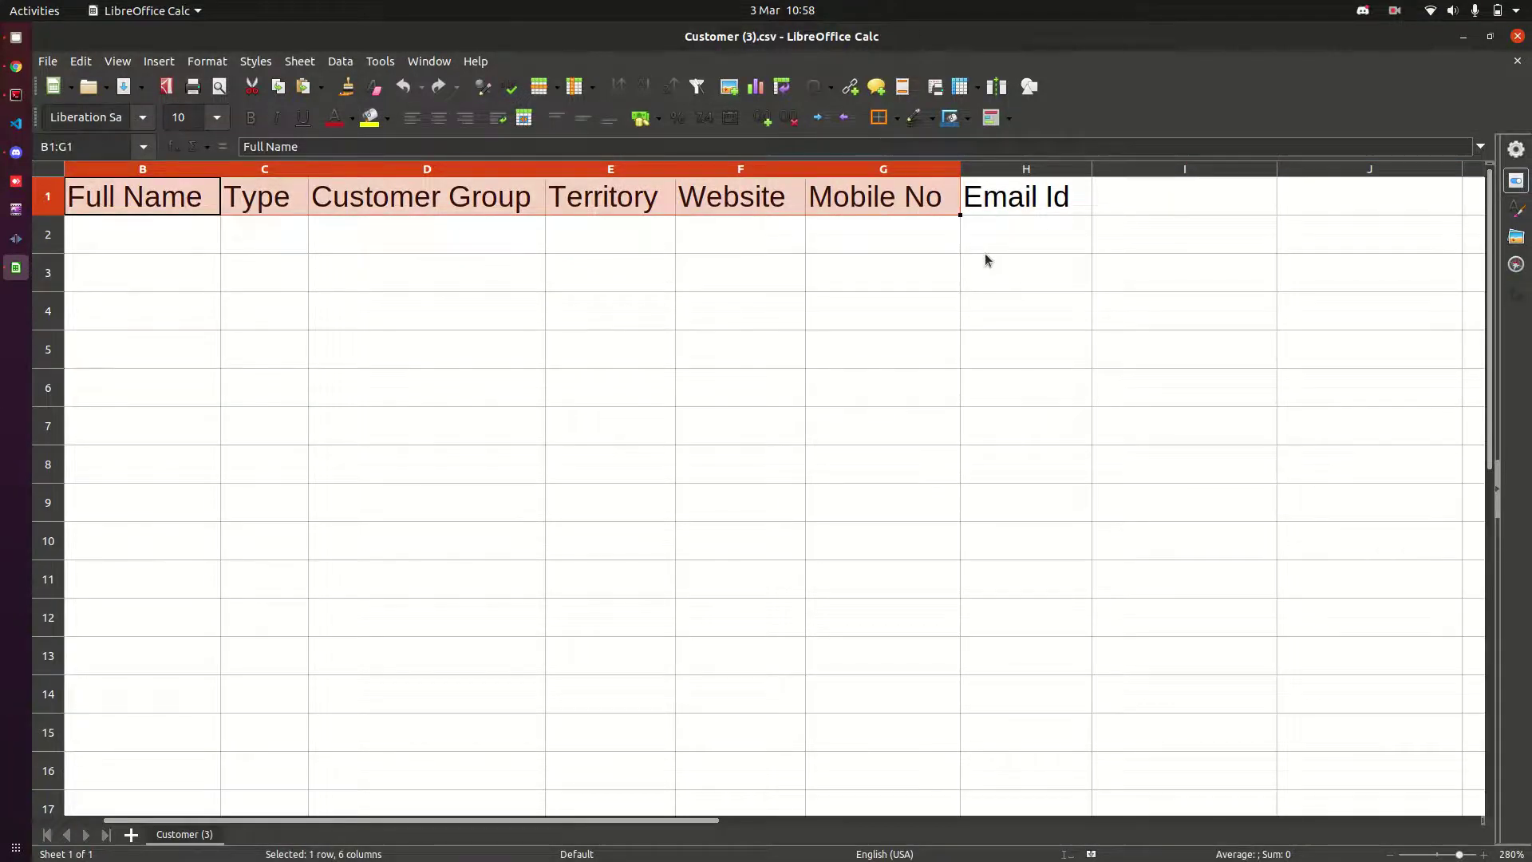
- Close the Calc window to return to ERPNext's Export Data dialog
scroll(986, 261, down, 3)
scroll(987, 261, down, 3)
scroll(986, 261, up, 1)
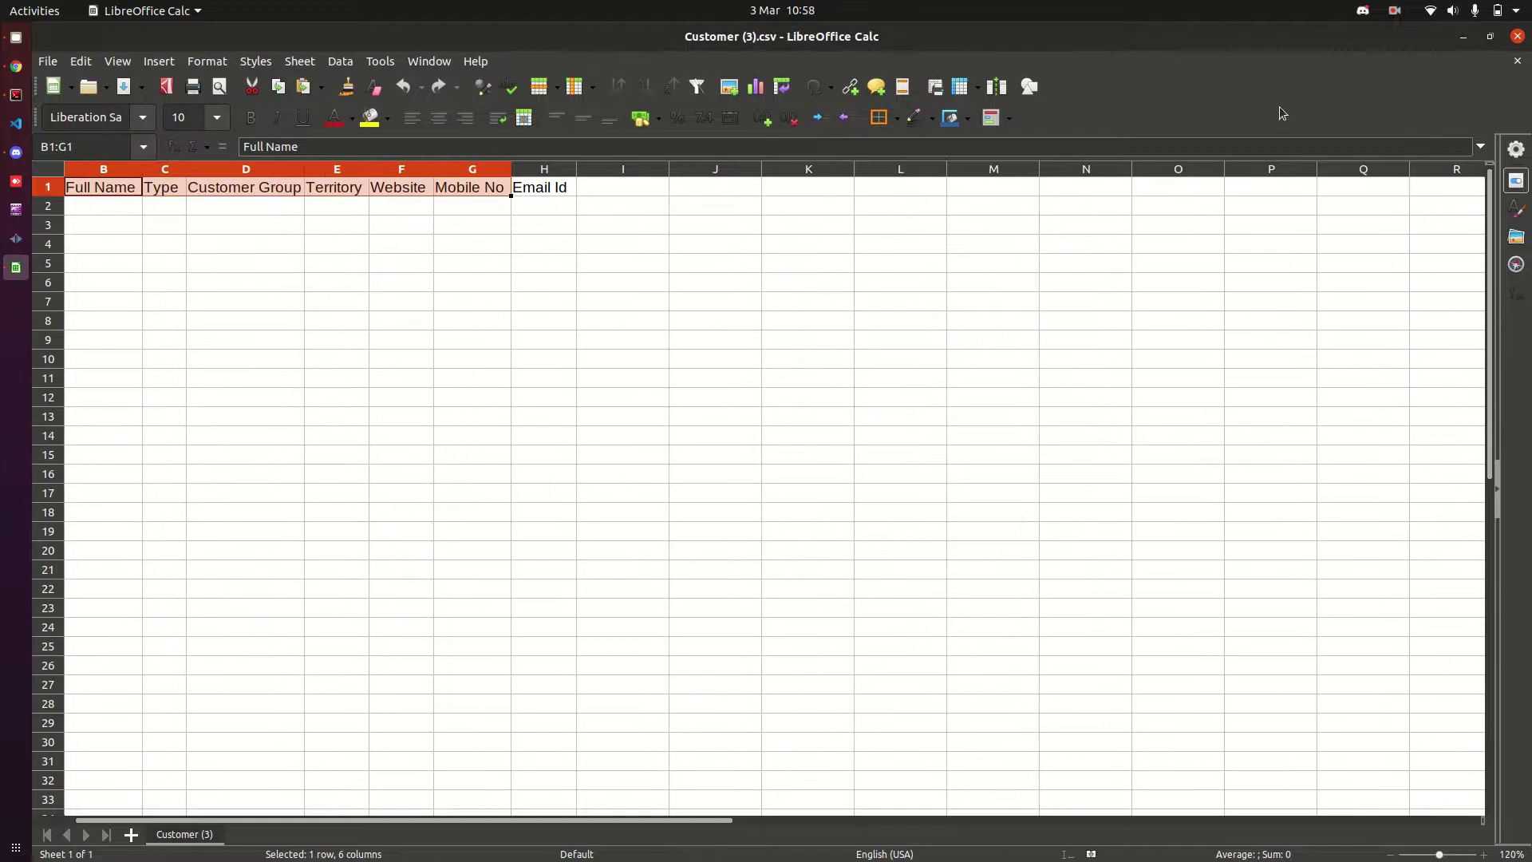
click(1518, 37)
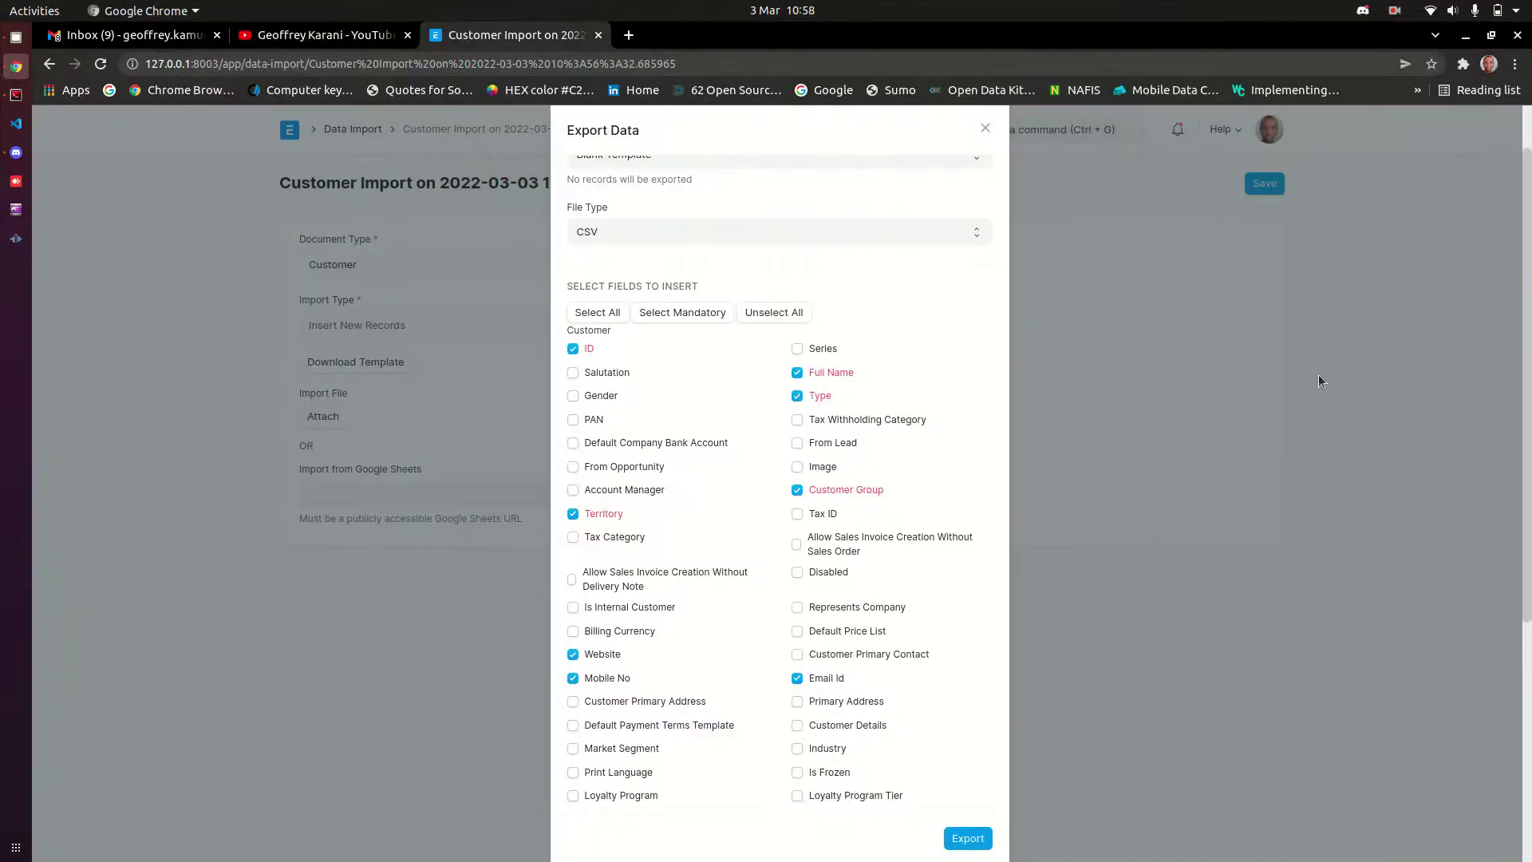
- Close the Export Data dialog, go to the ERPNext home page and reload it
click(1214, 401)
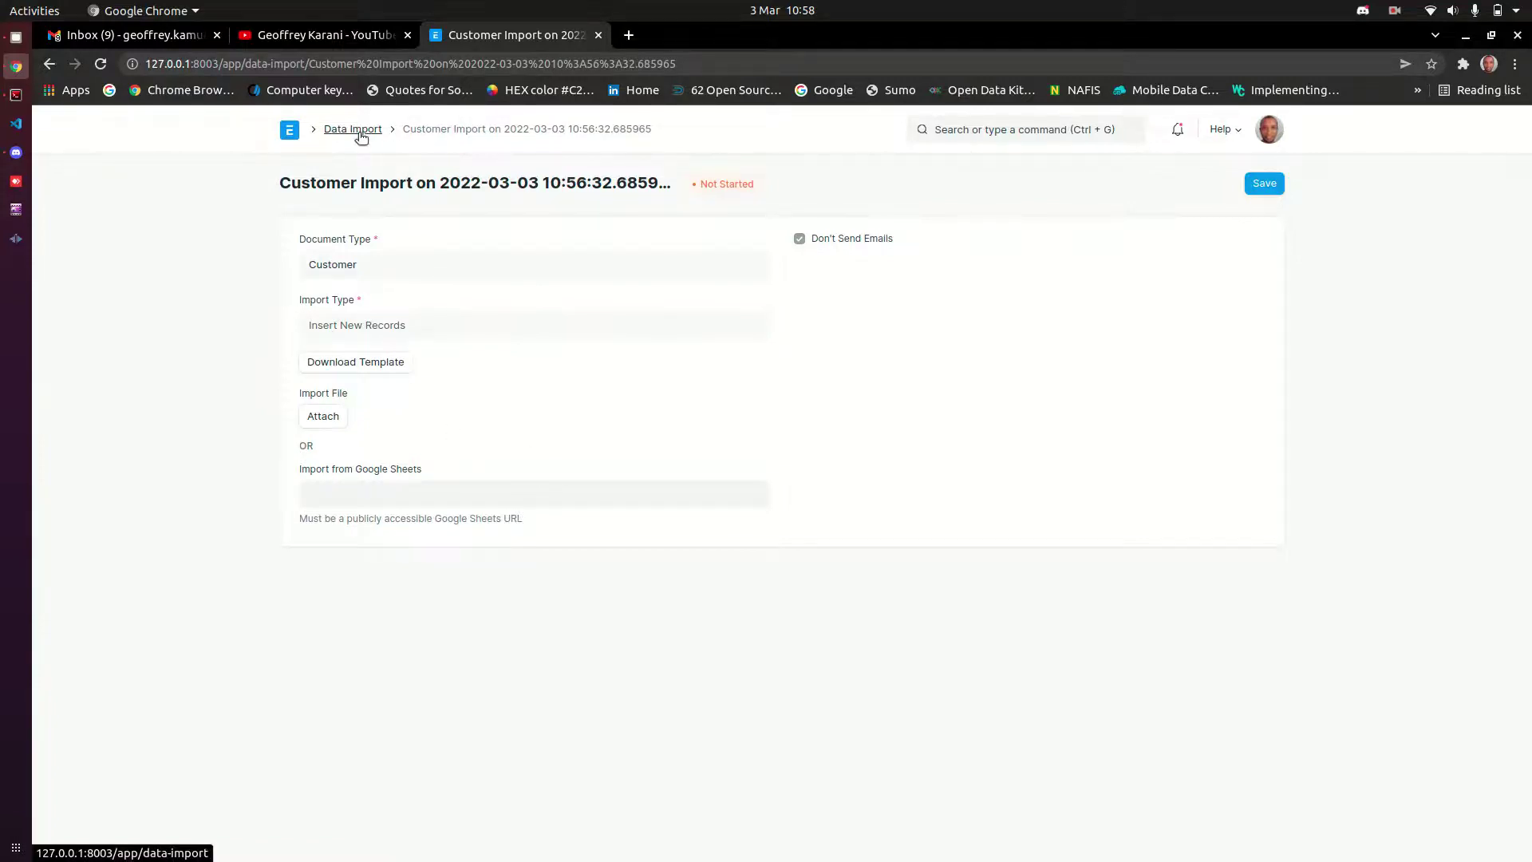
click(291, 131)
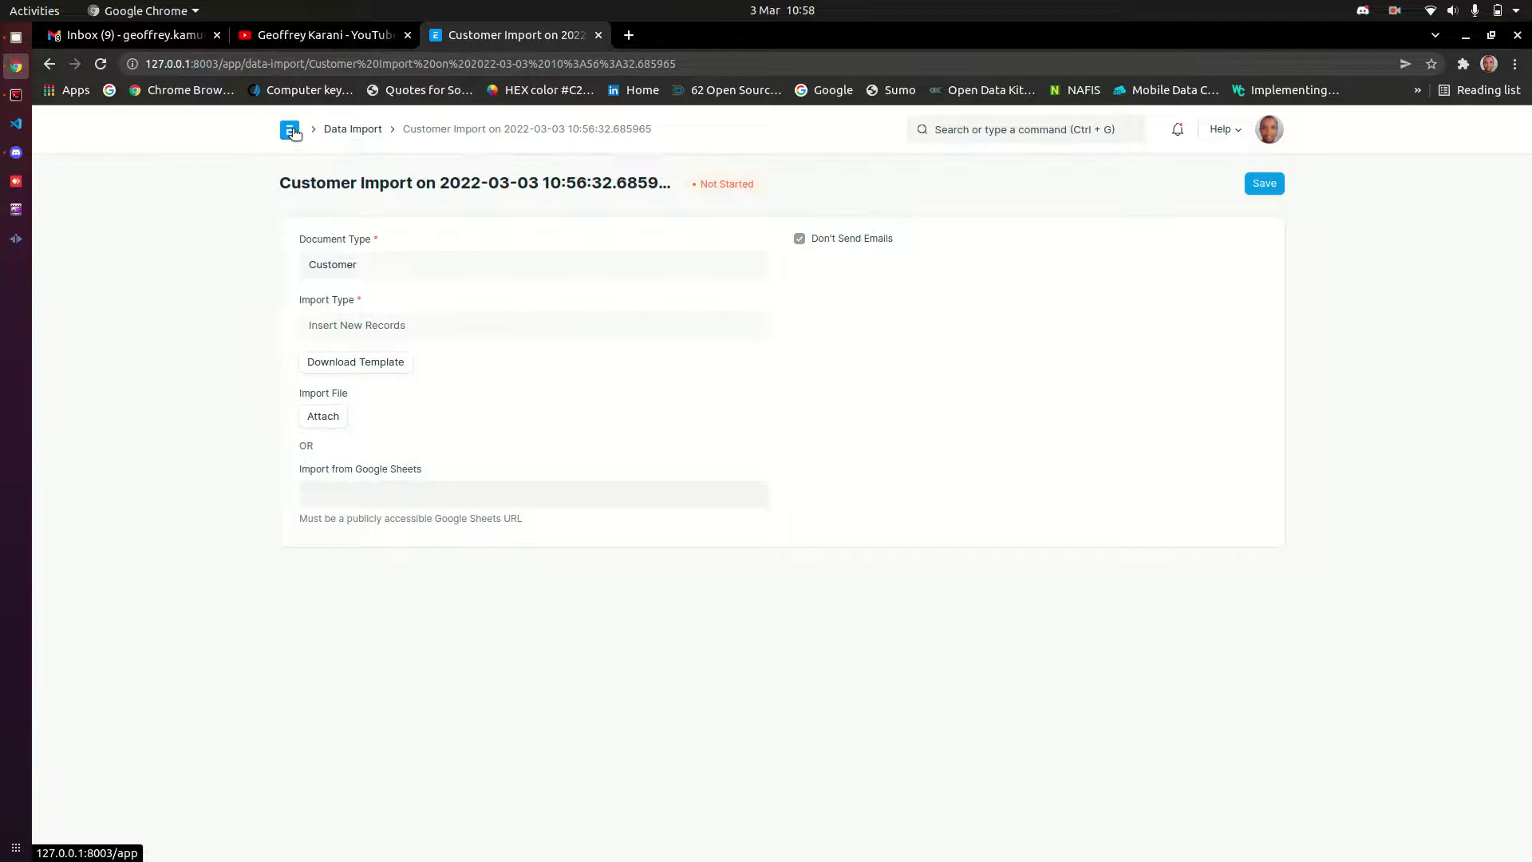
right_click(576, 195)
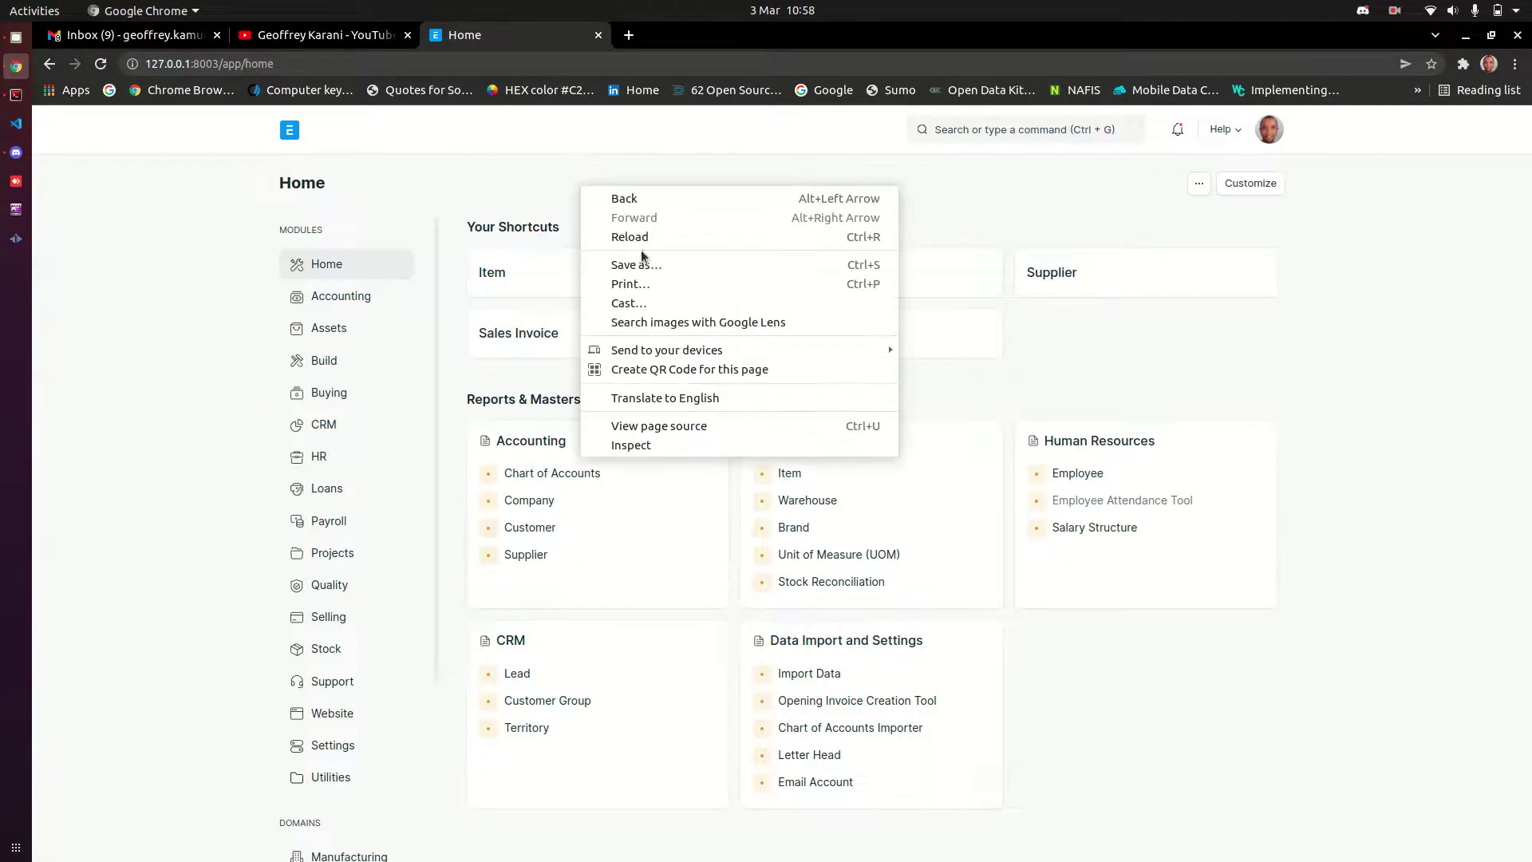
click(629, 232)
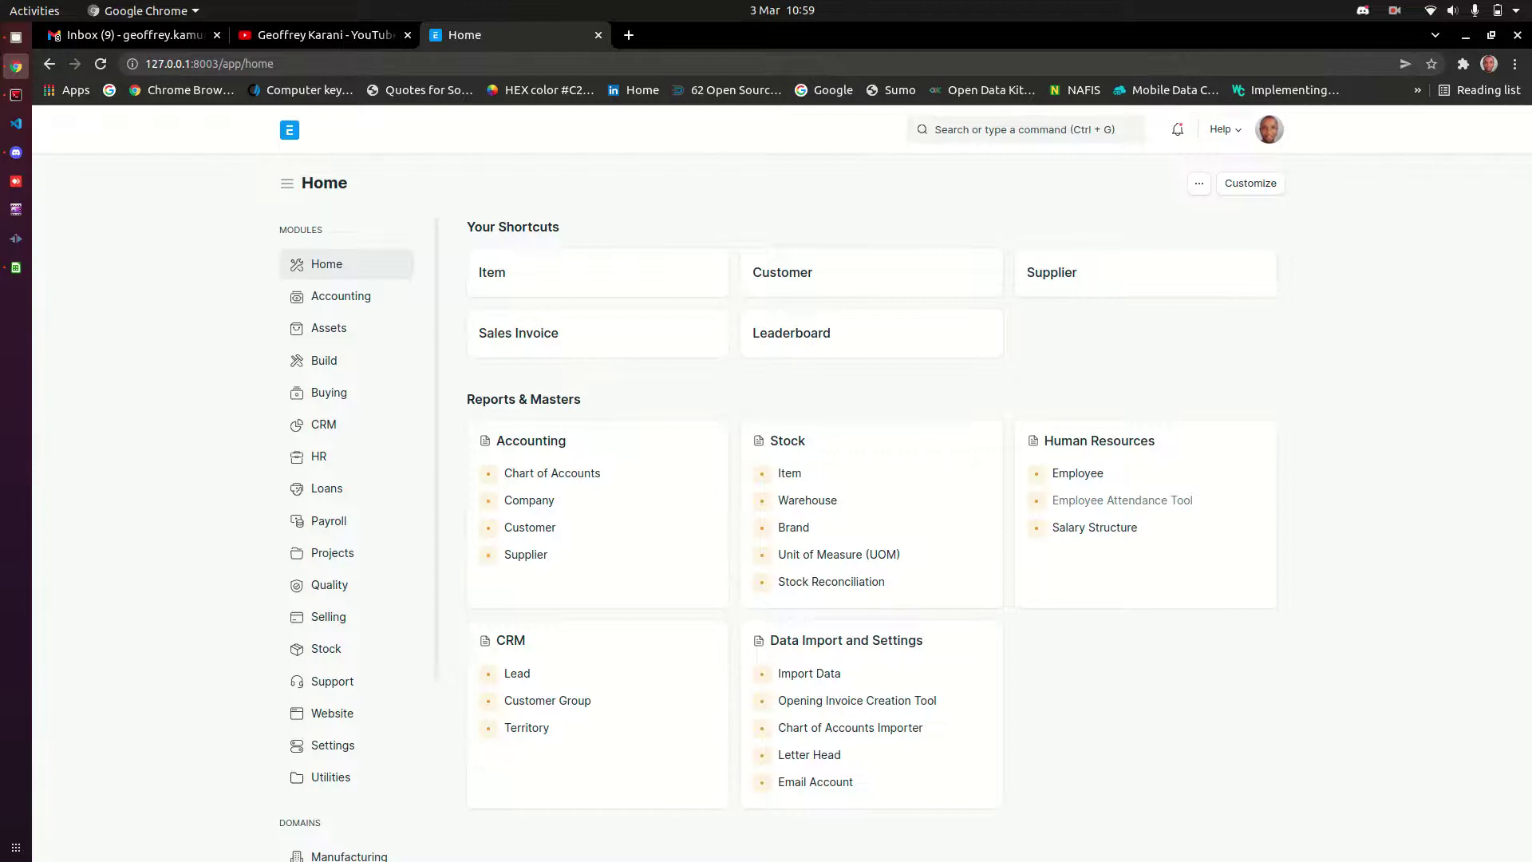
key(alt+Tab)
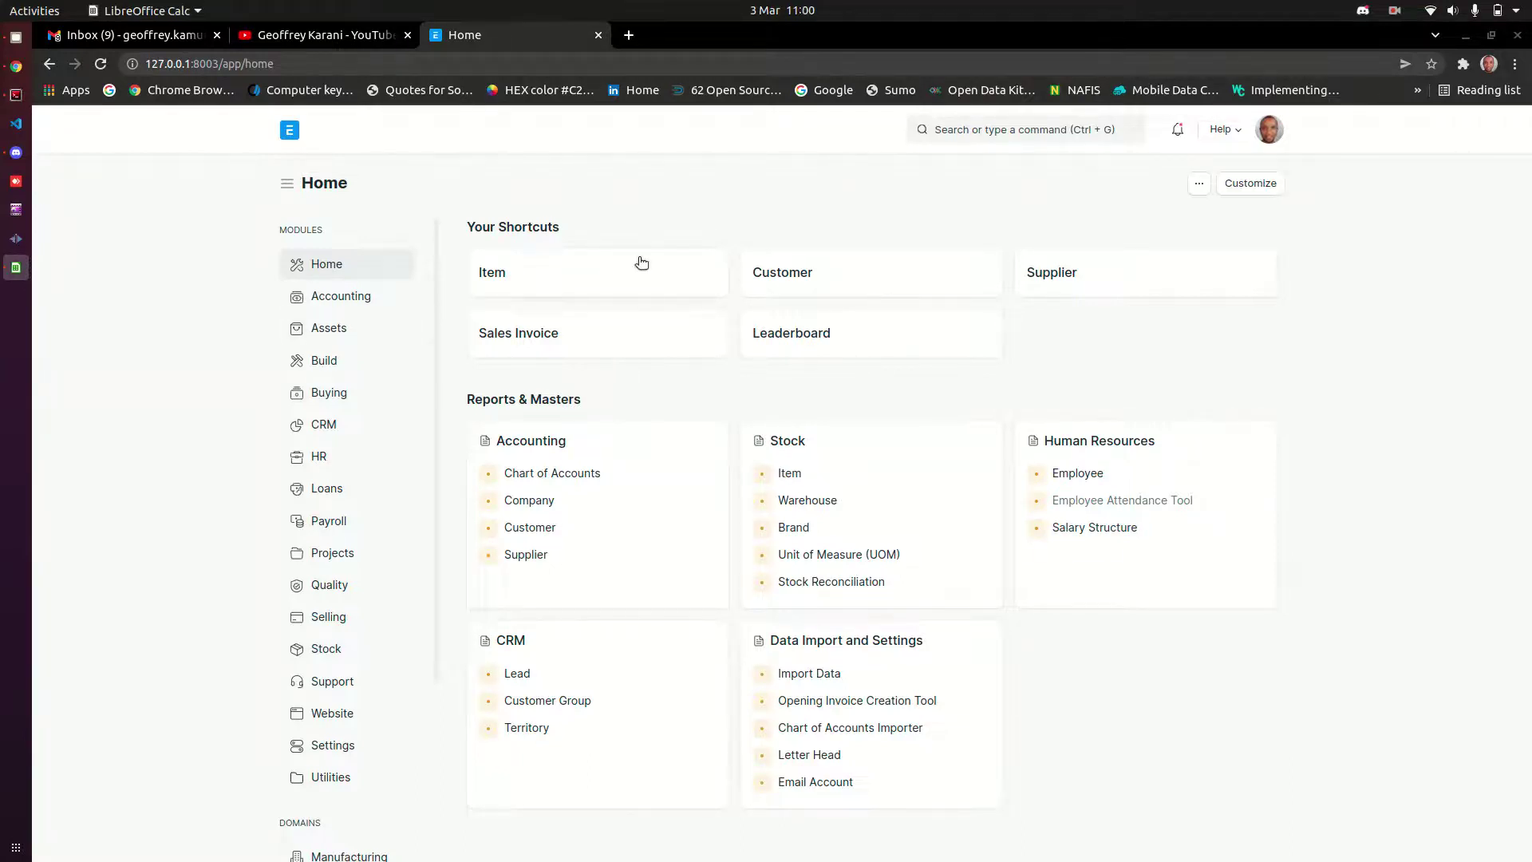
click(758, 206)
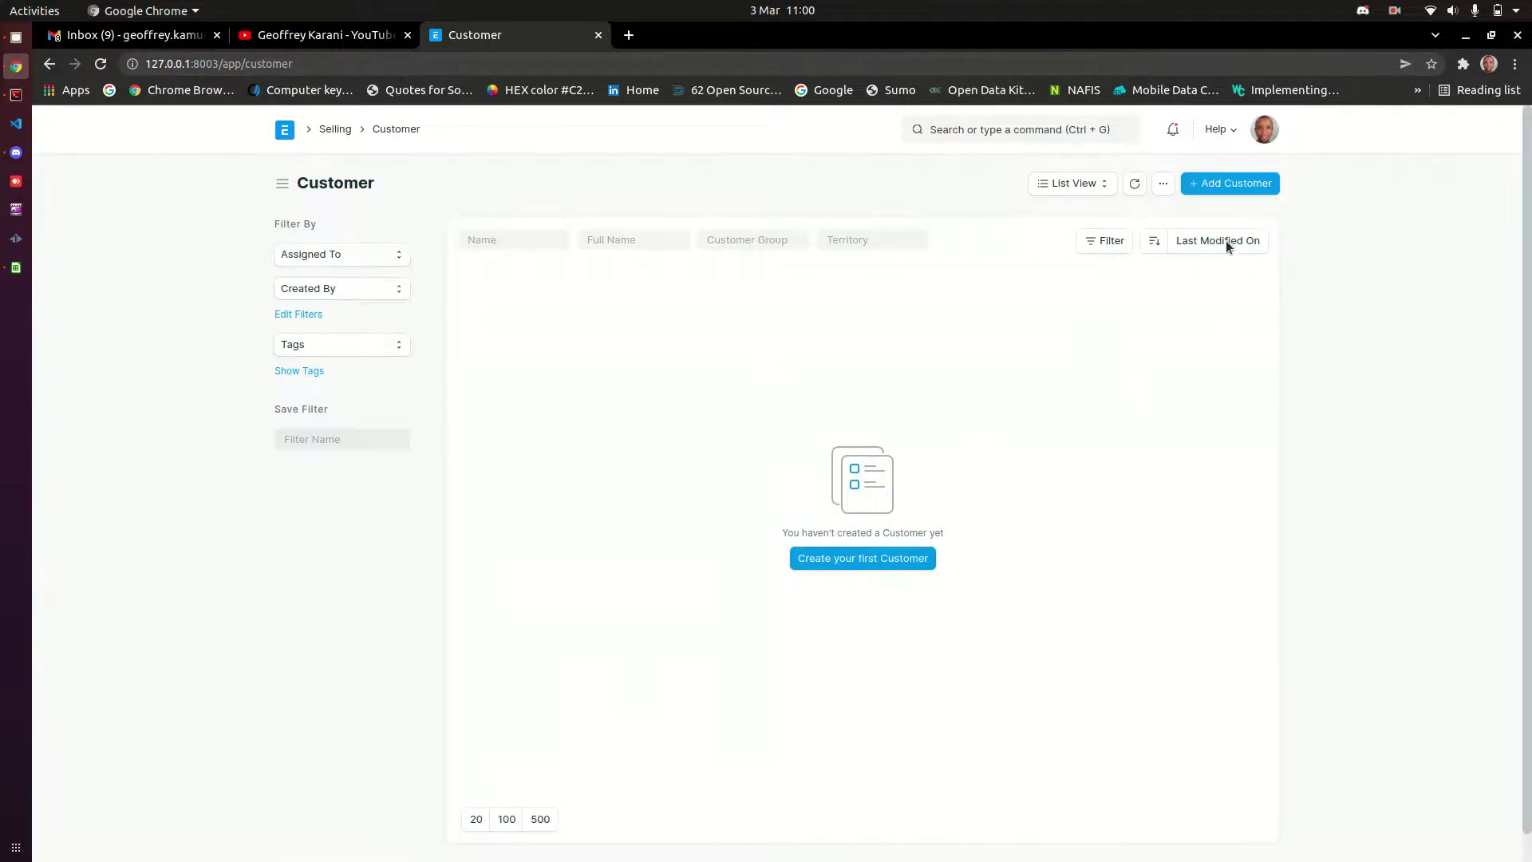
- Go to Import from the Customer list and open the existing Customer Import record
click(1161, 187)
click(1069, 218)
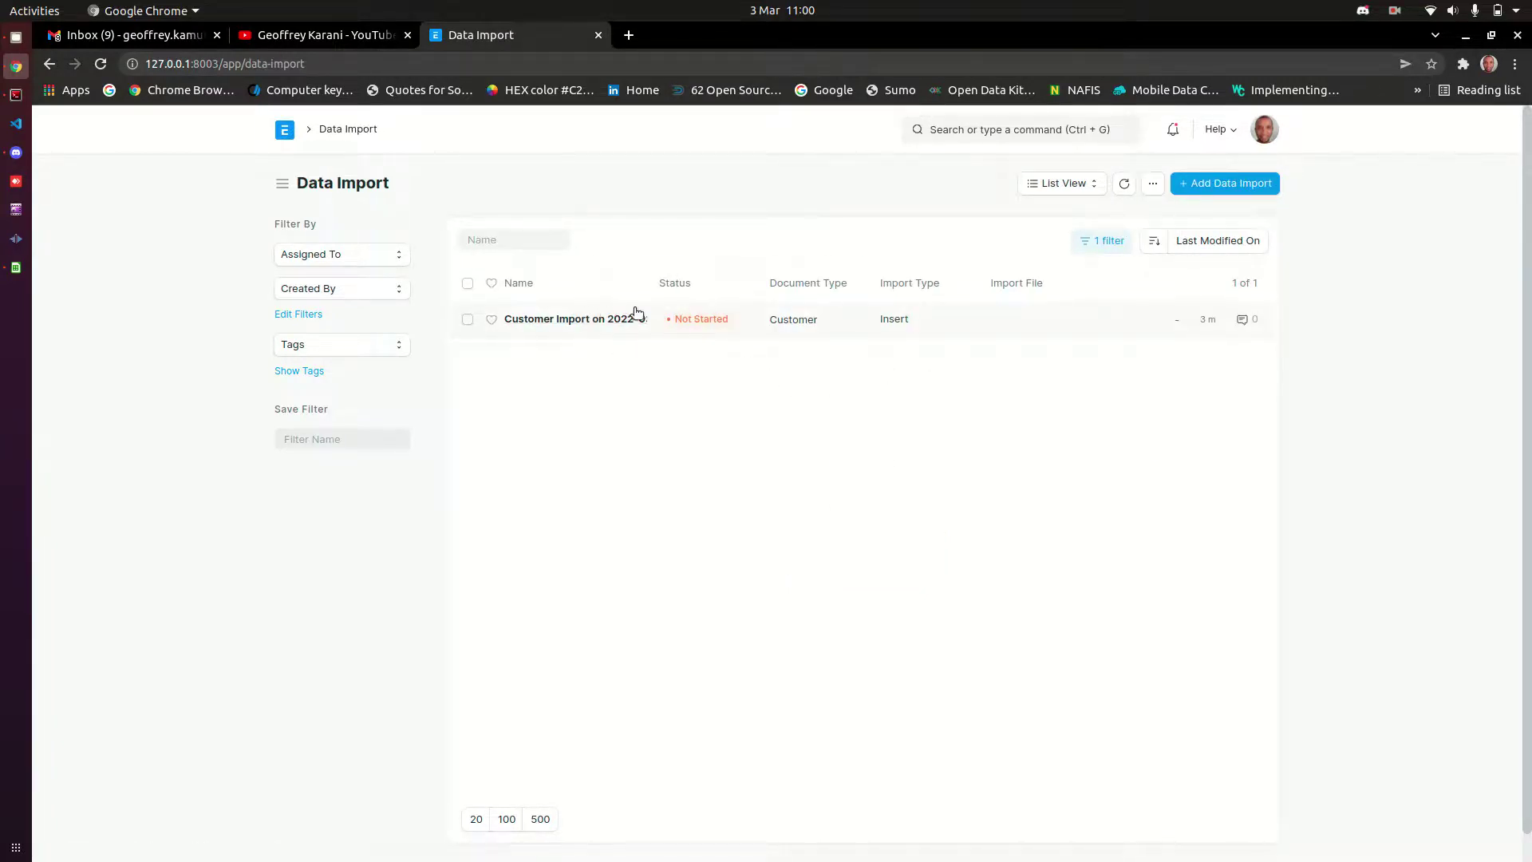
click(593, 319)
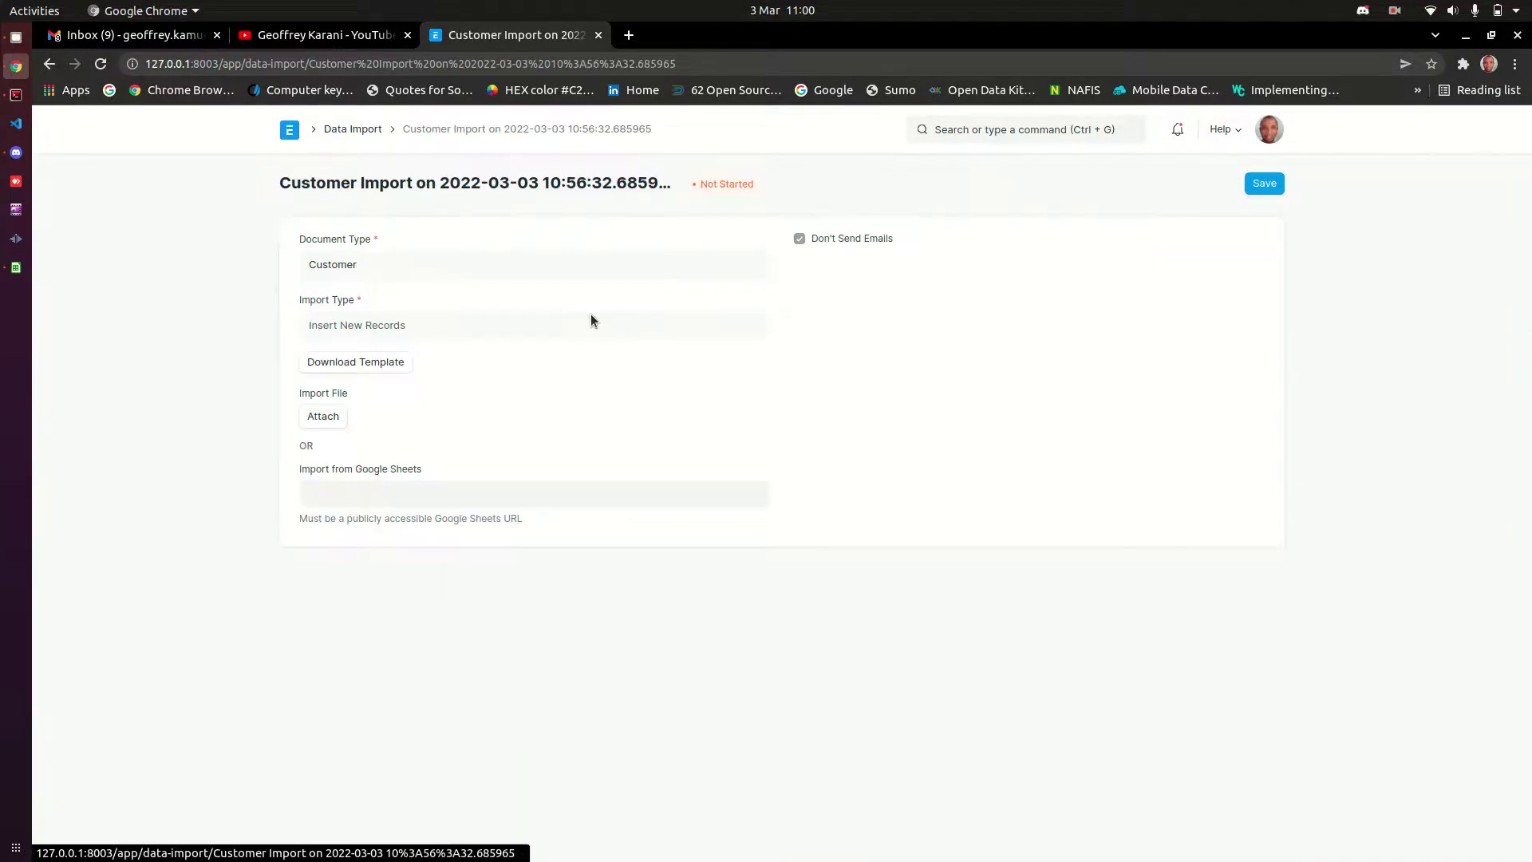
- Attach customer erp complete.xlsx from this computer and upload it to the import
click(319, 419)
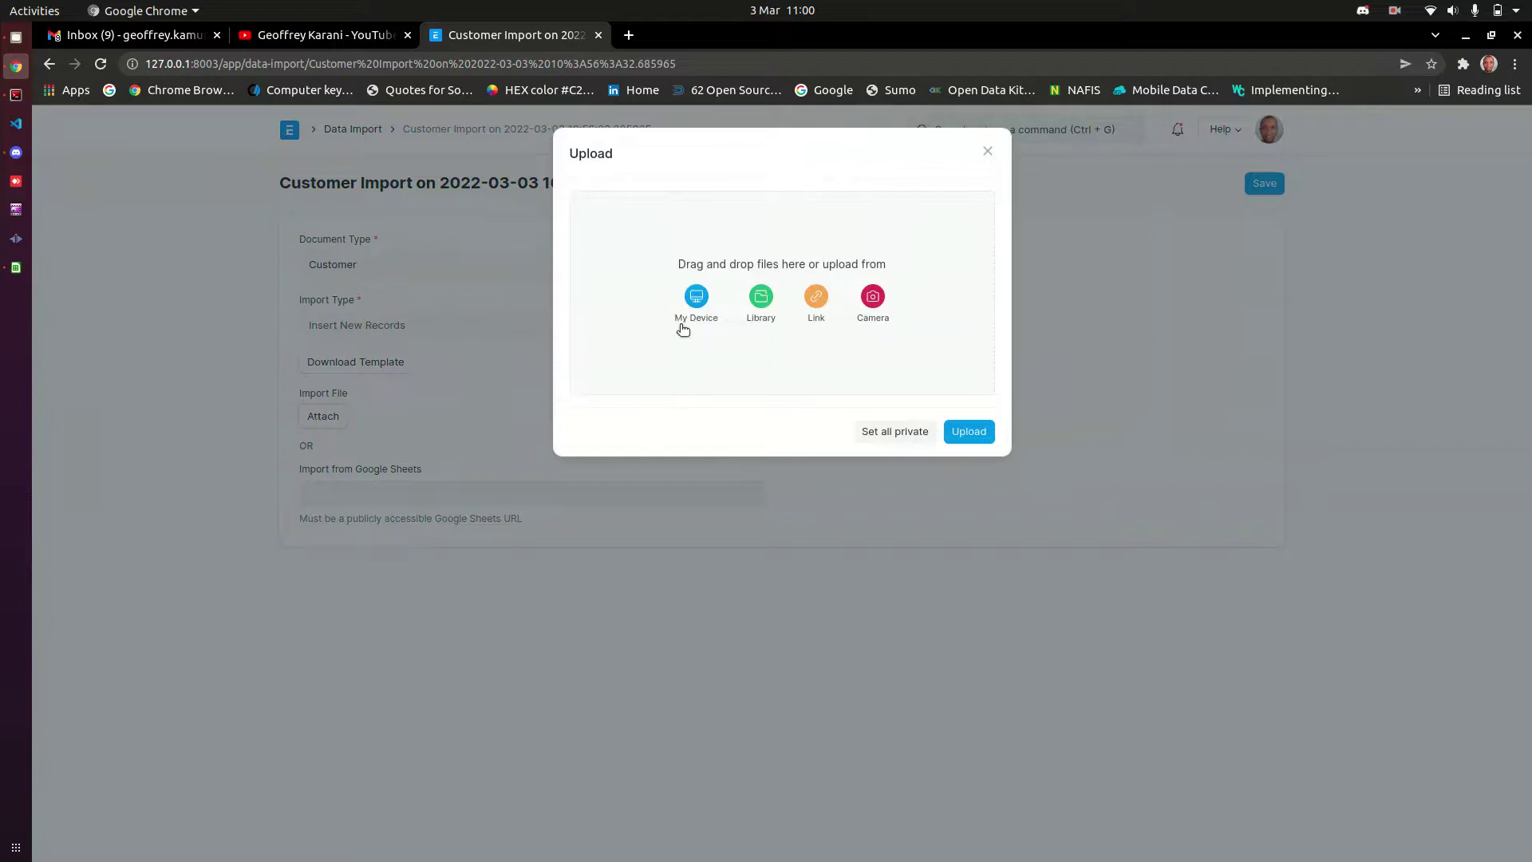
click(696, 301)
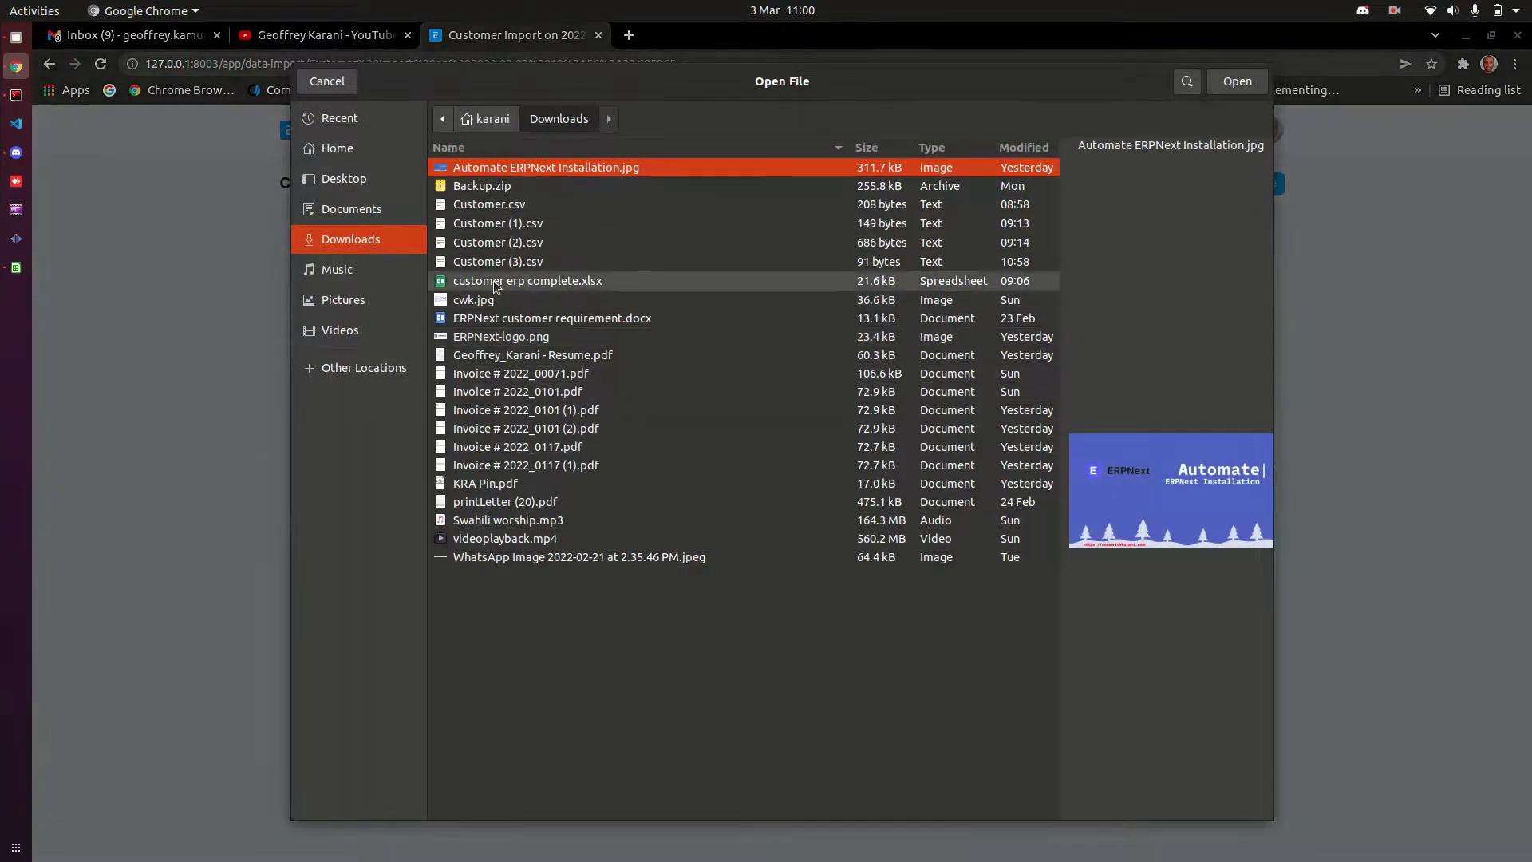
click(494, 285)
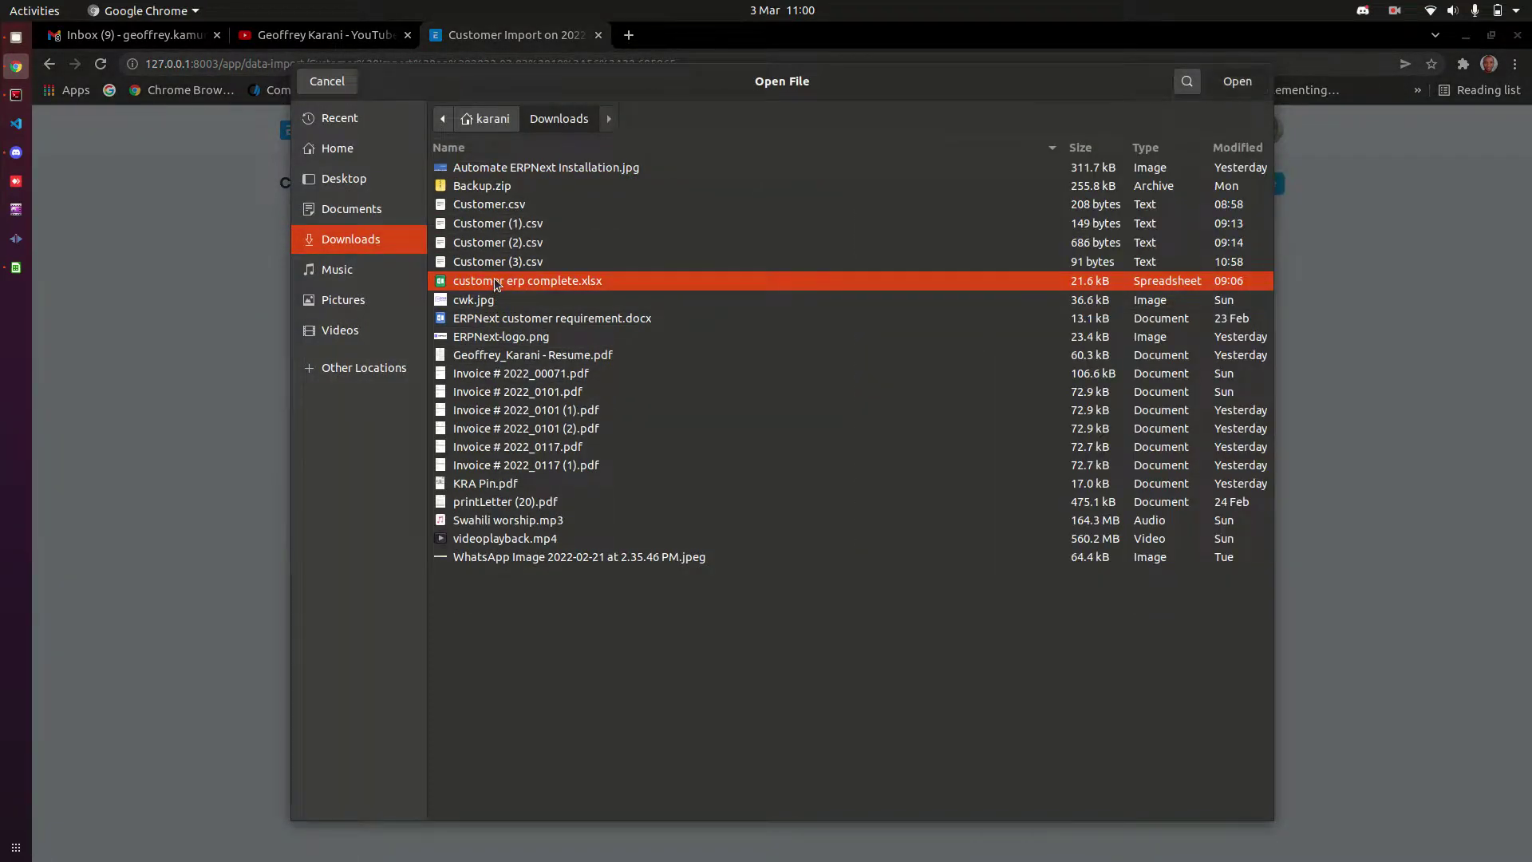
double_click(495, 285)
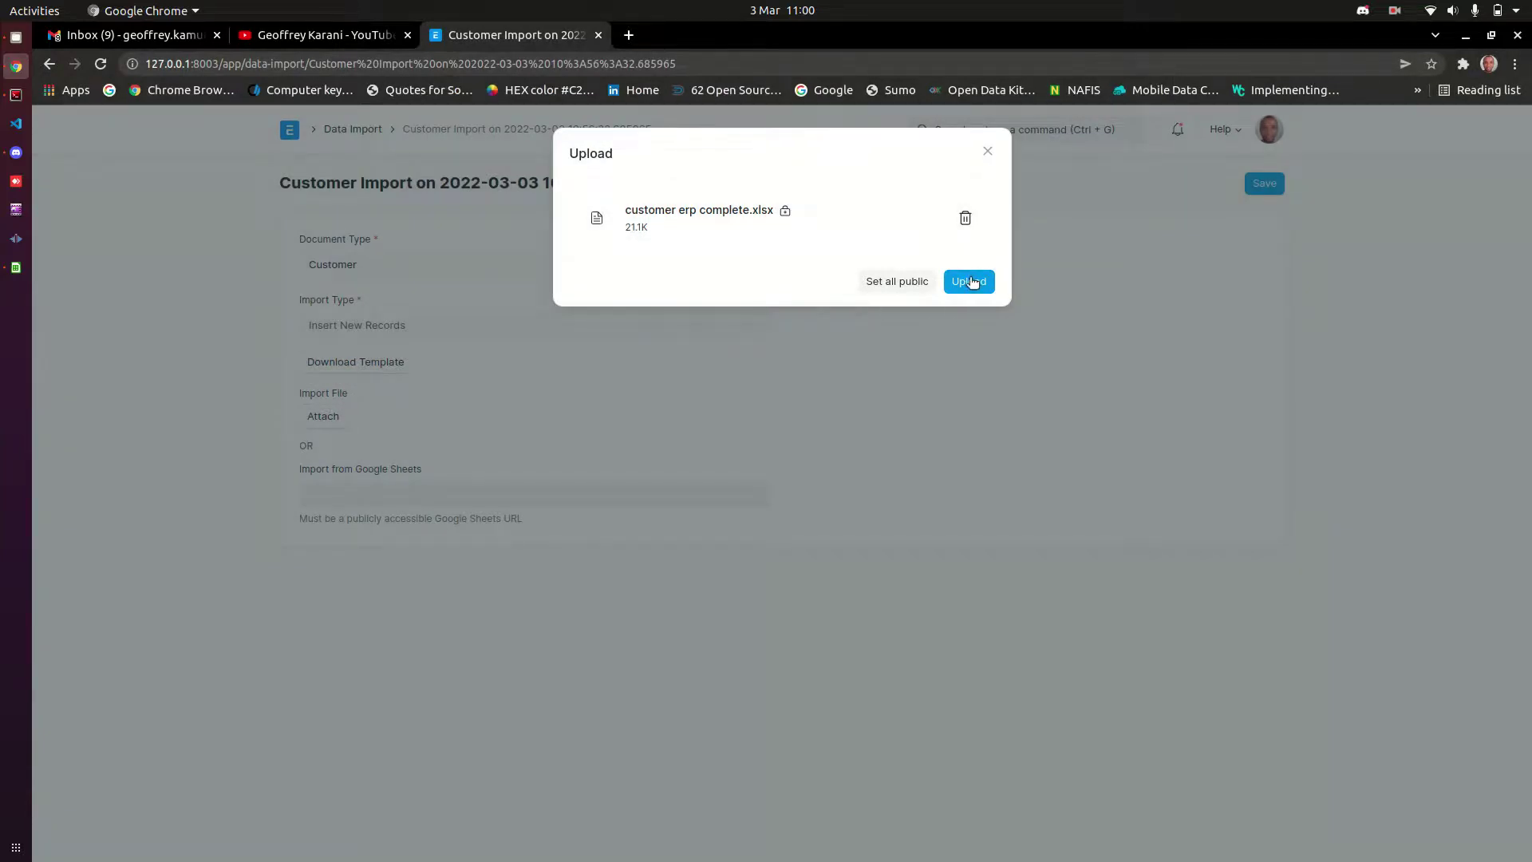
click(971, 282)
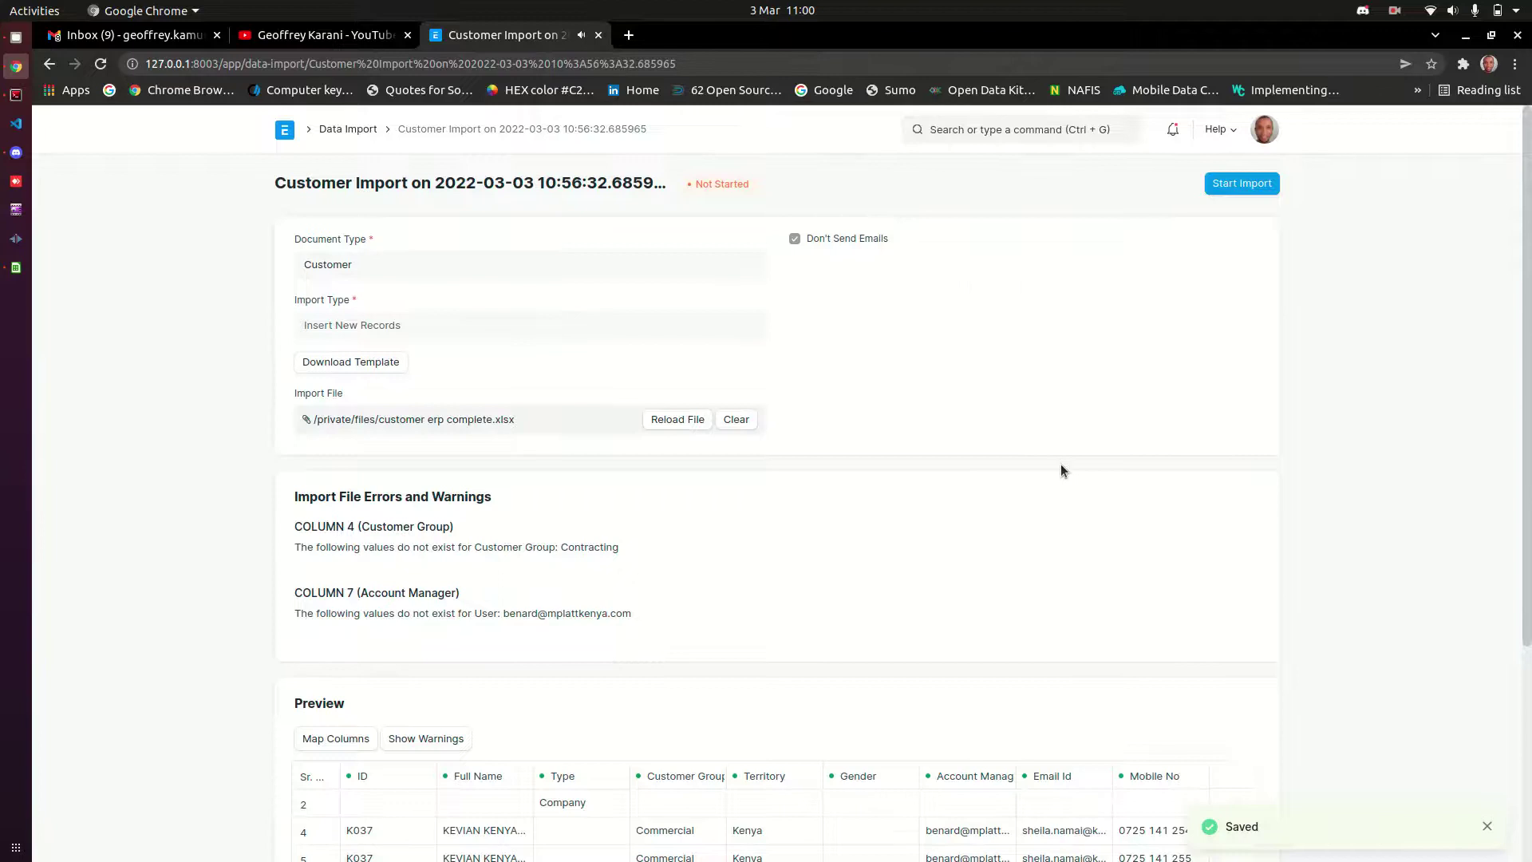
- Select 'Contracting' in the Customer Group import error and bring up the ERPNext logo's link menu
scroll(1060, 463, down, 1)
scroll(1066, 455, up, 1)
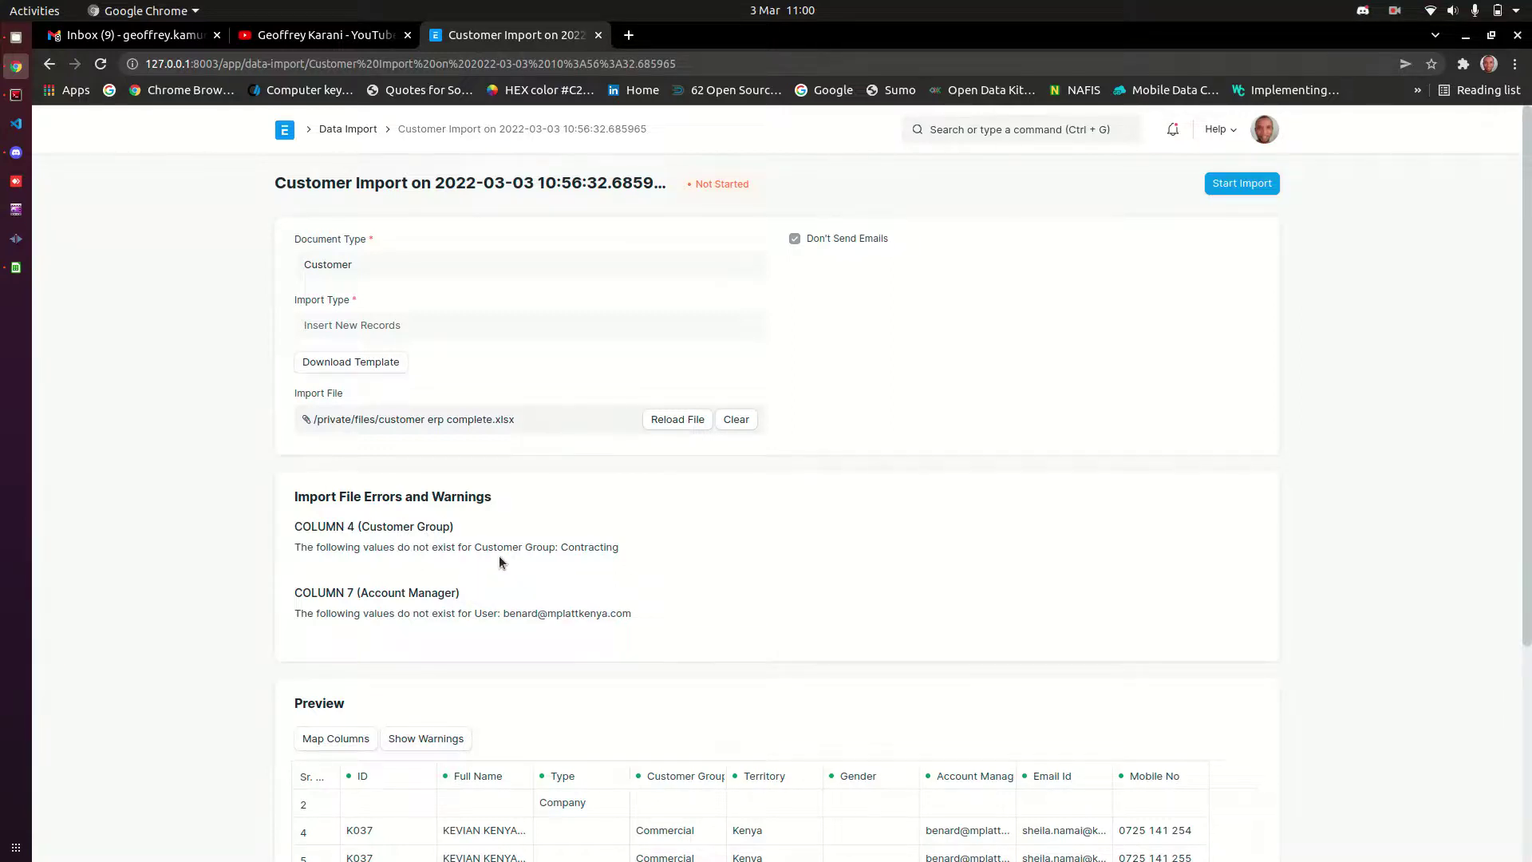
double_click(597, 546)
right_click(278, 129)
- Open ERPNext home in a new tab, view the Customer list and look up the Customer Group Tree
click(343, 142)
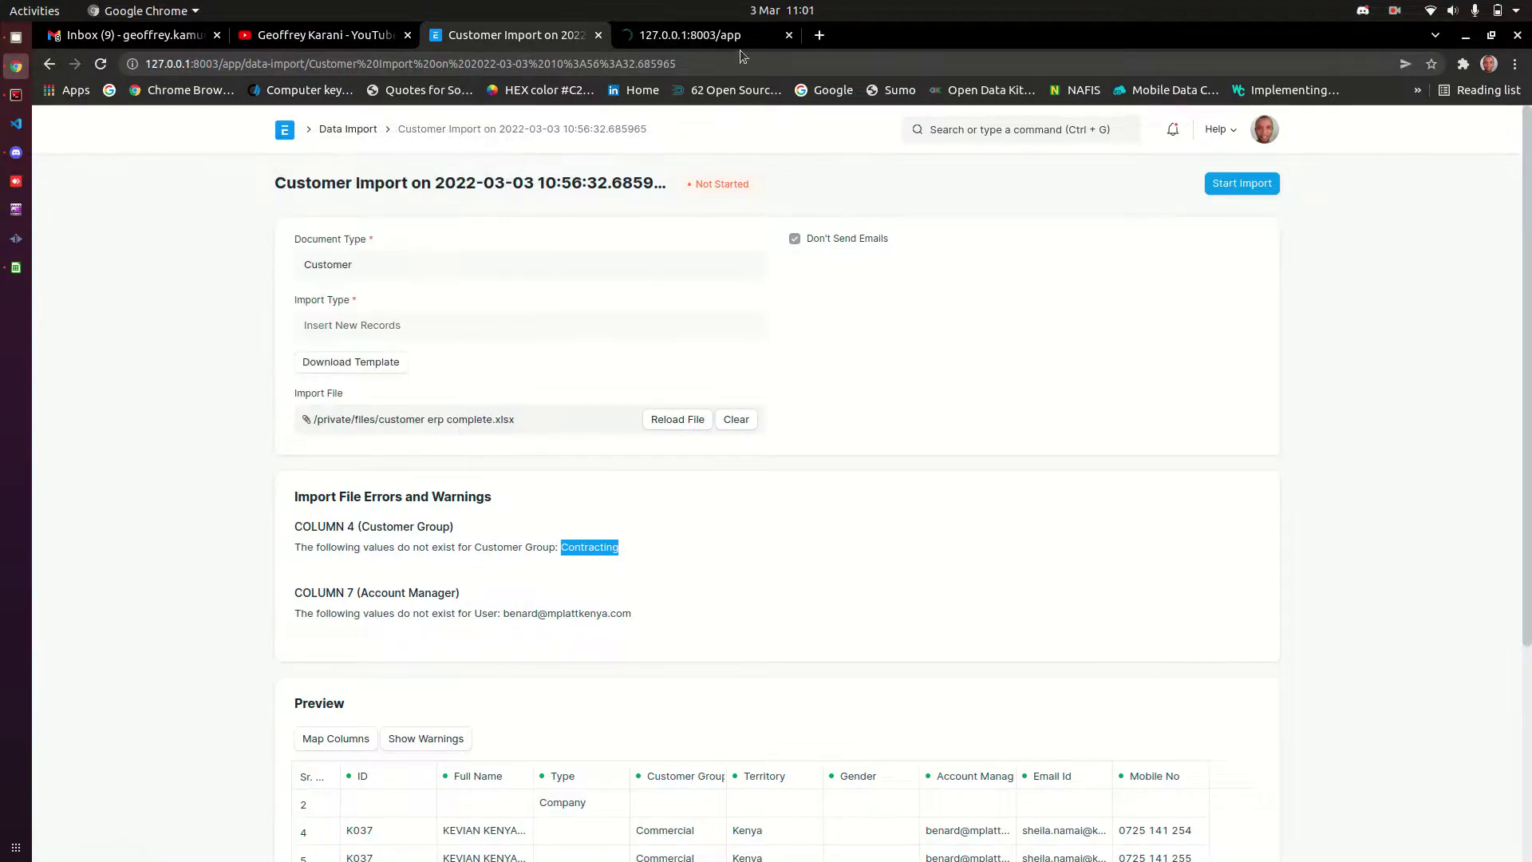
click(708, 35)
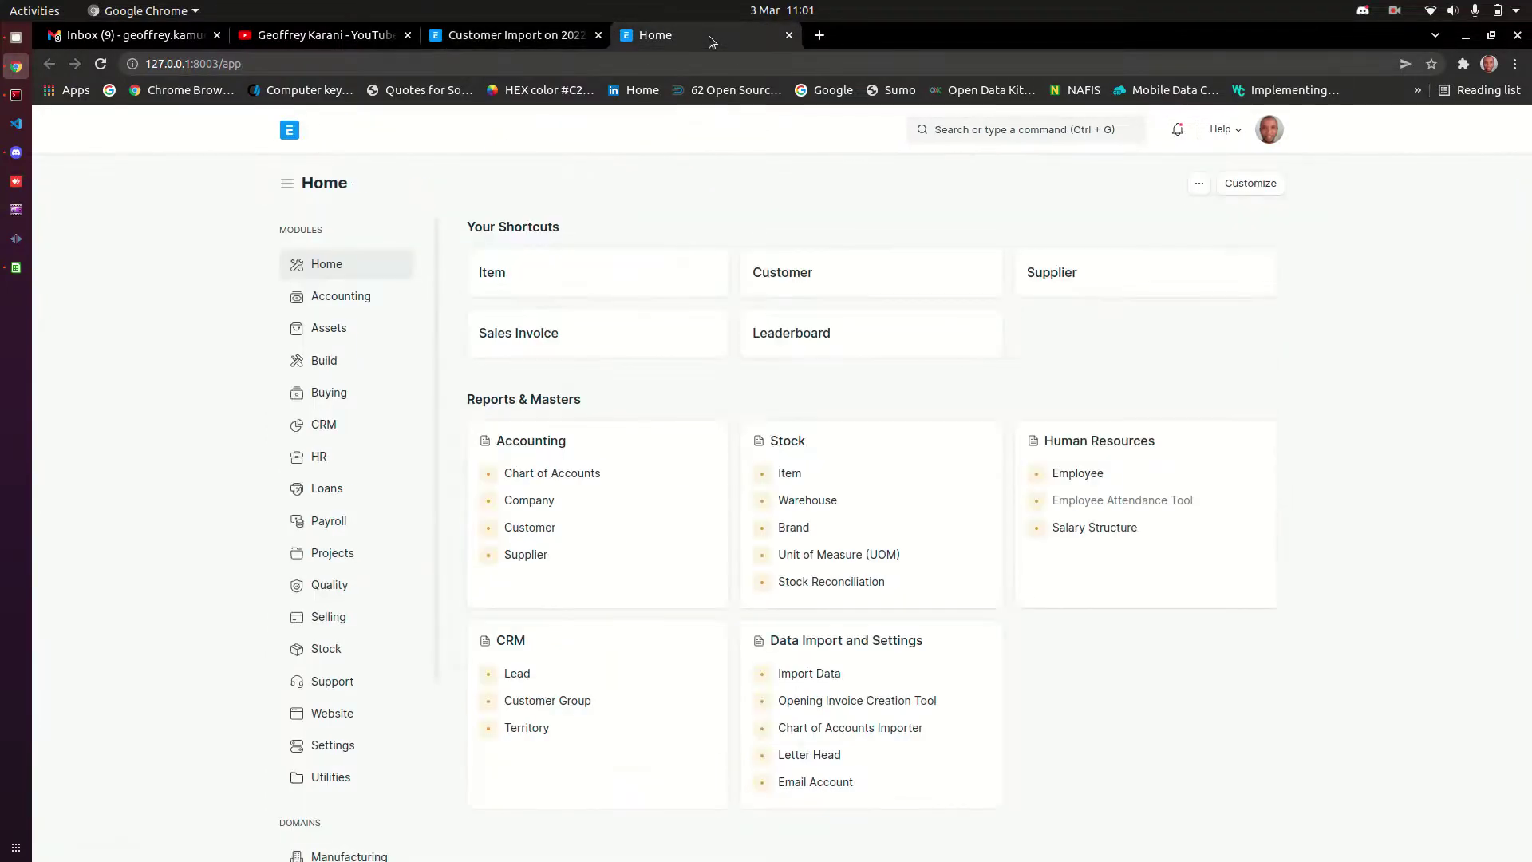
click(807, 263)
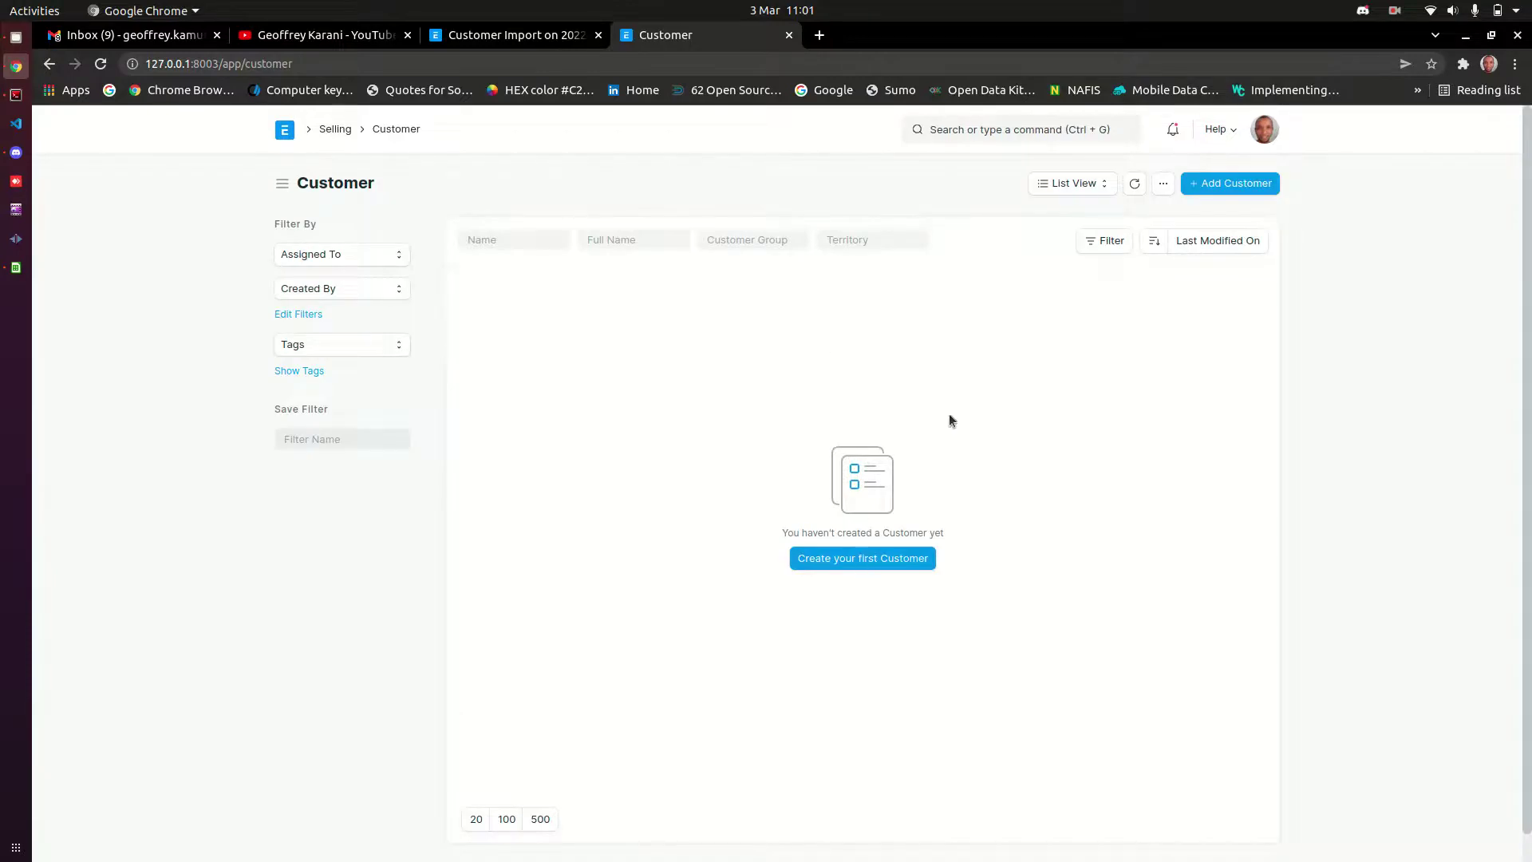
click(1044, 133)
text(cust)
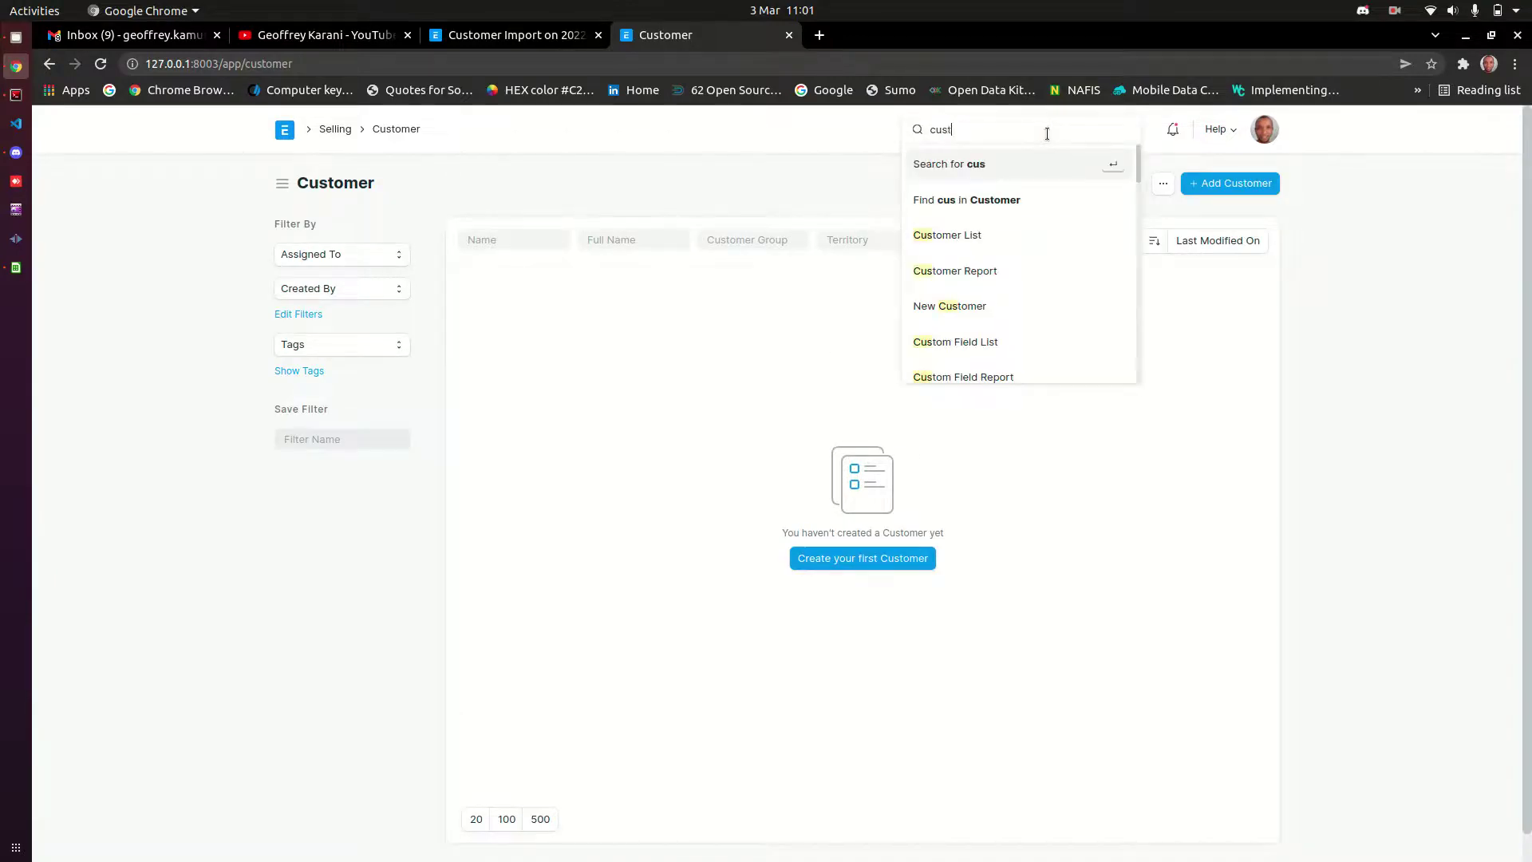
text(omer g)
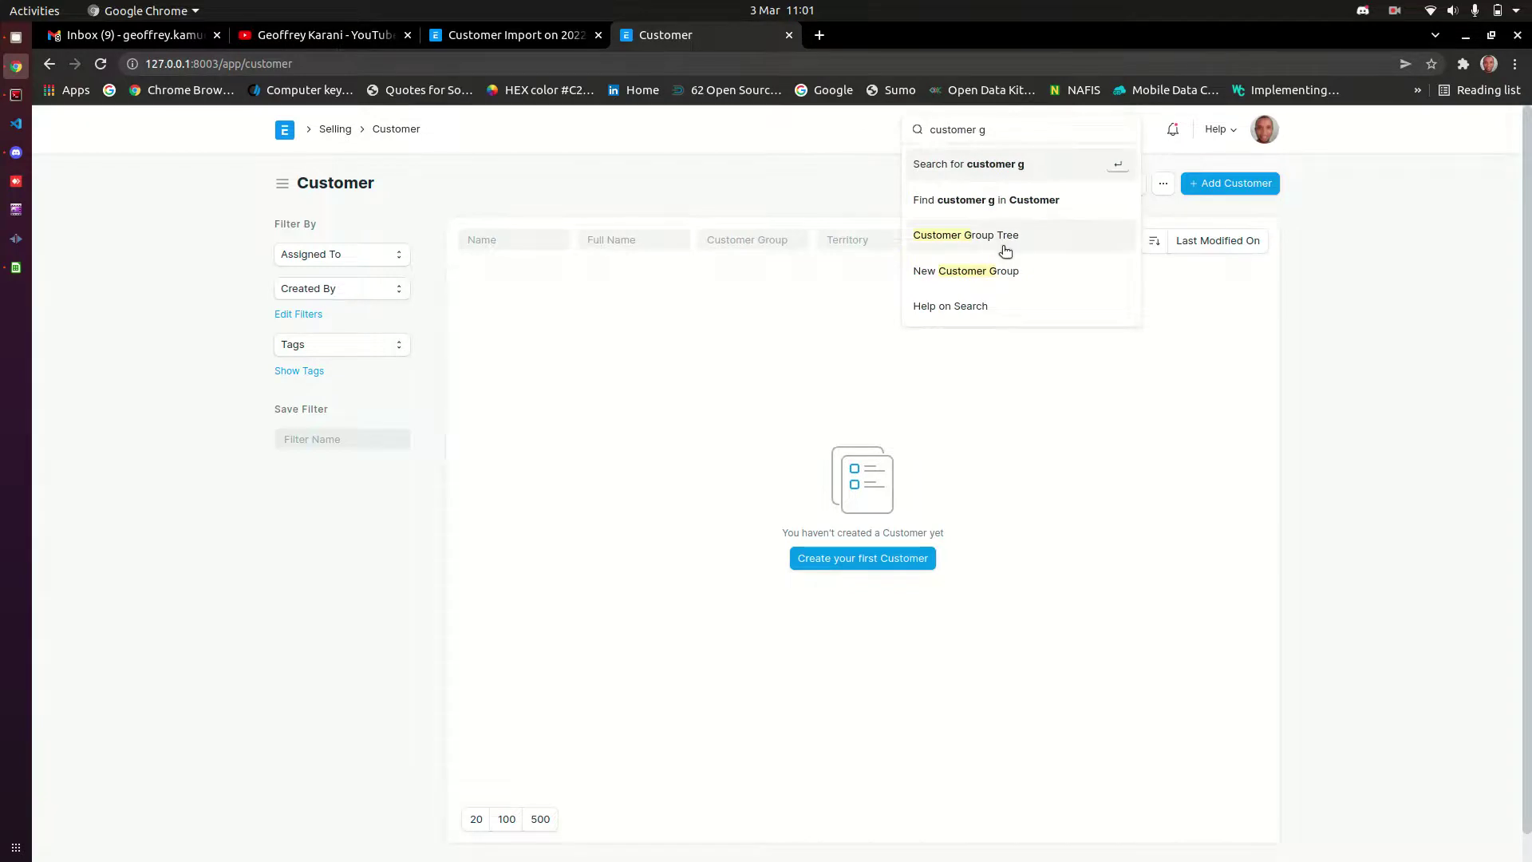
click(1003, 243)
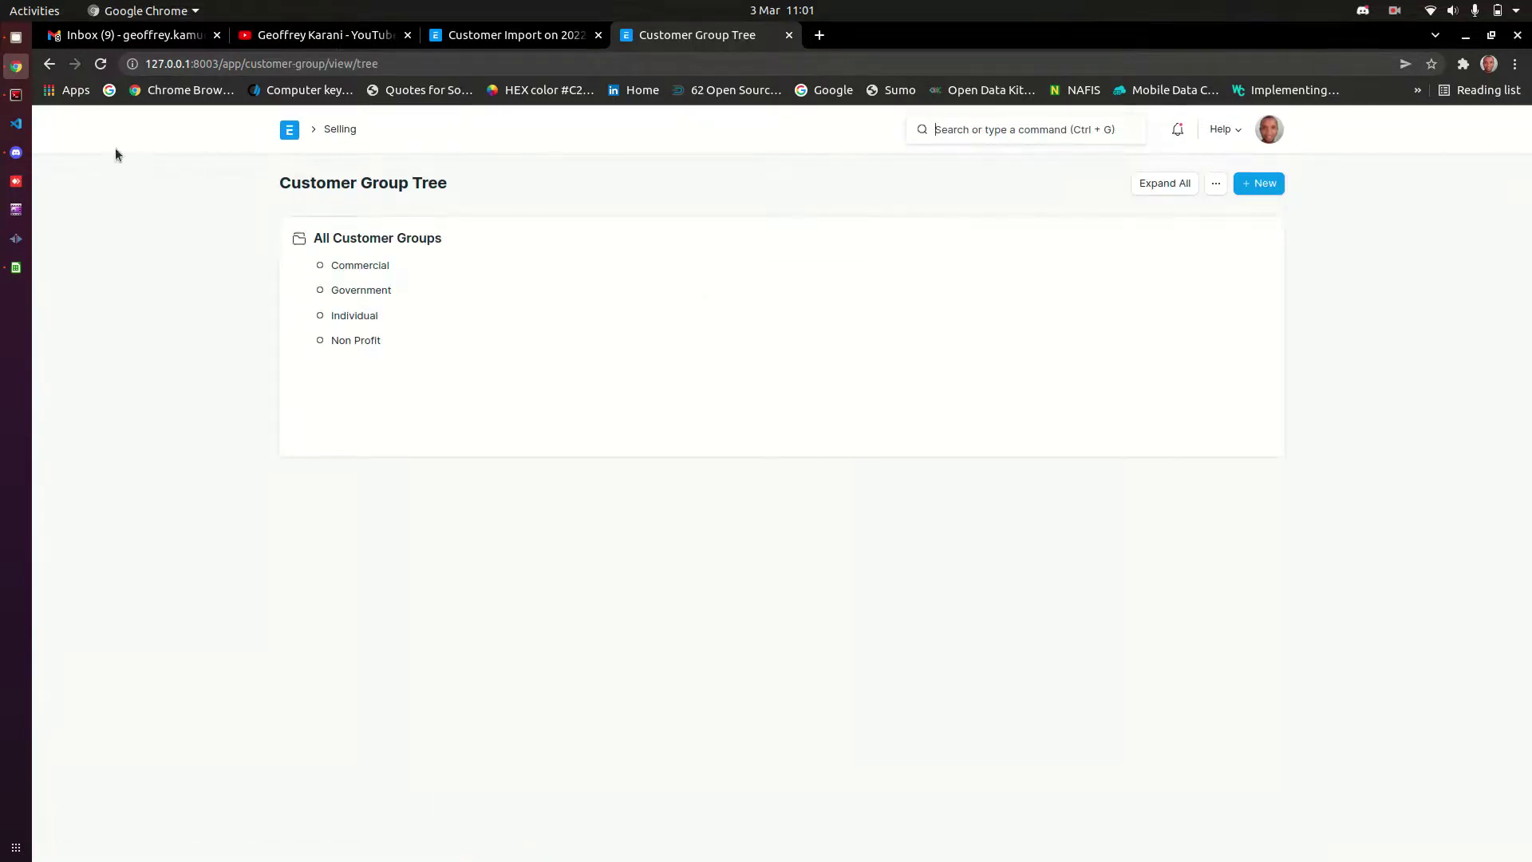
click(49, 63)
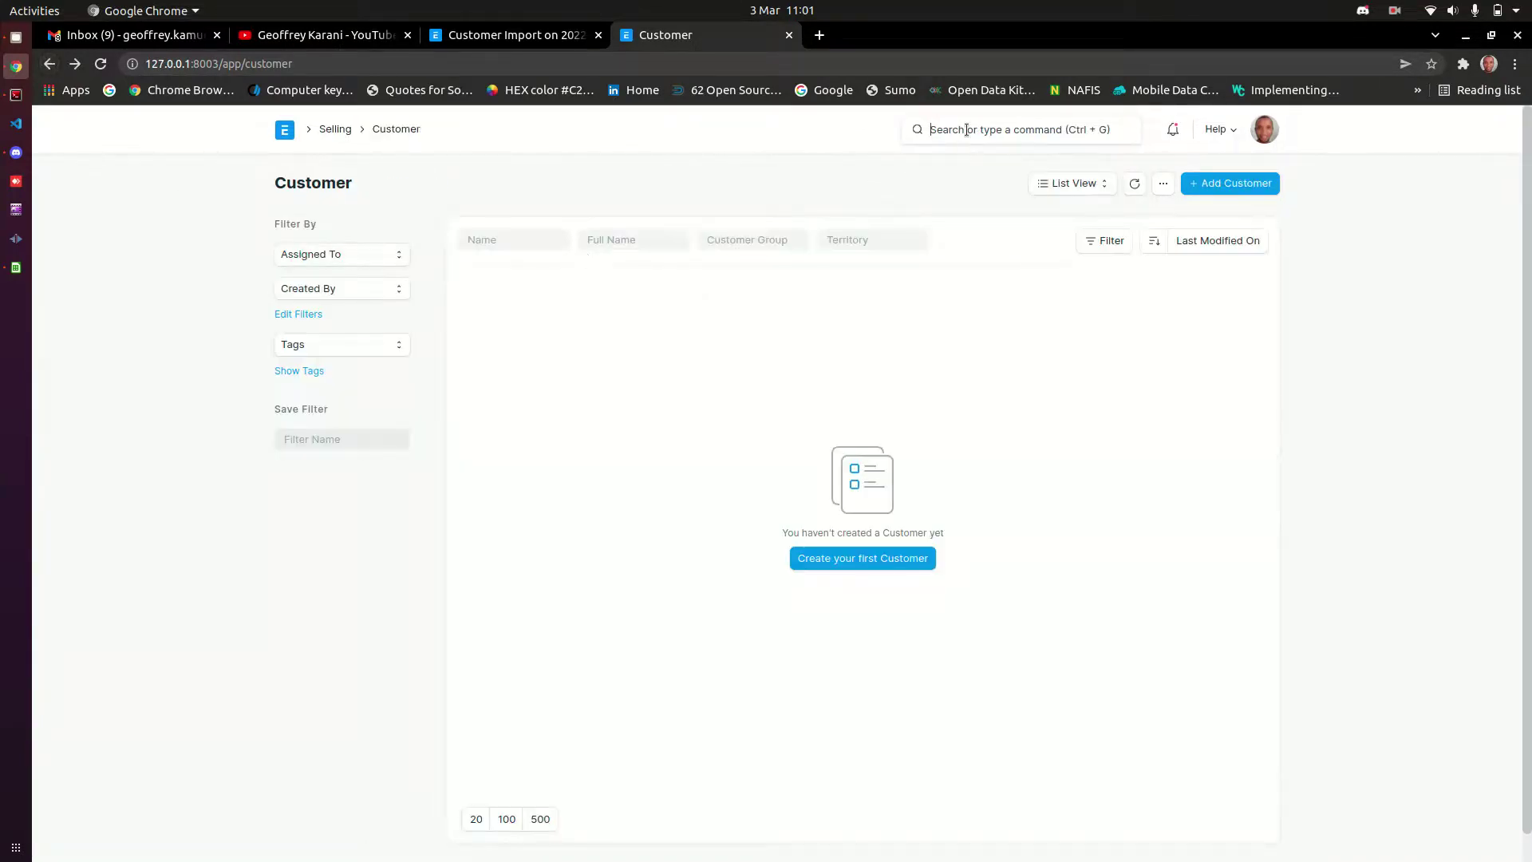
- Start a new customer in the full form and choose to create a new Customer Group
click(909, 562)
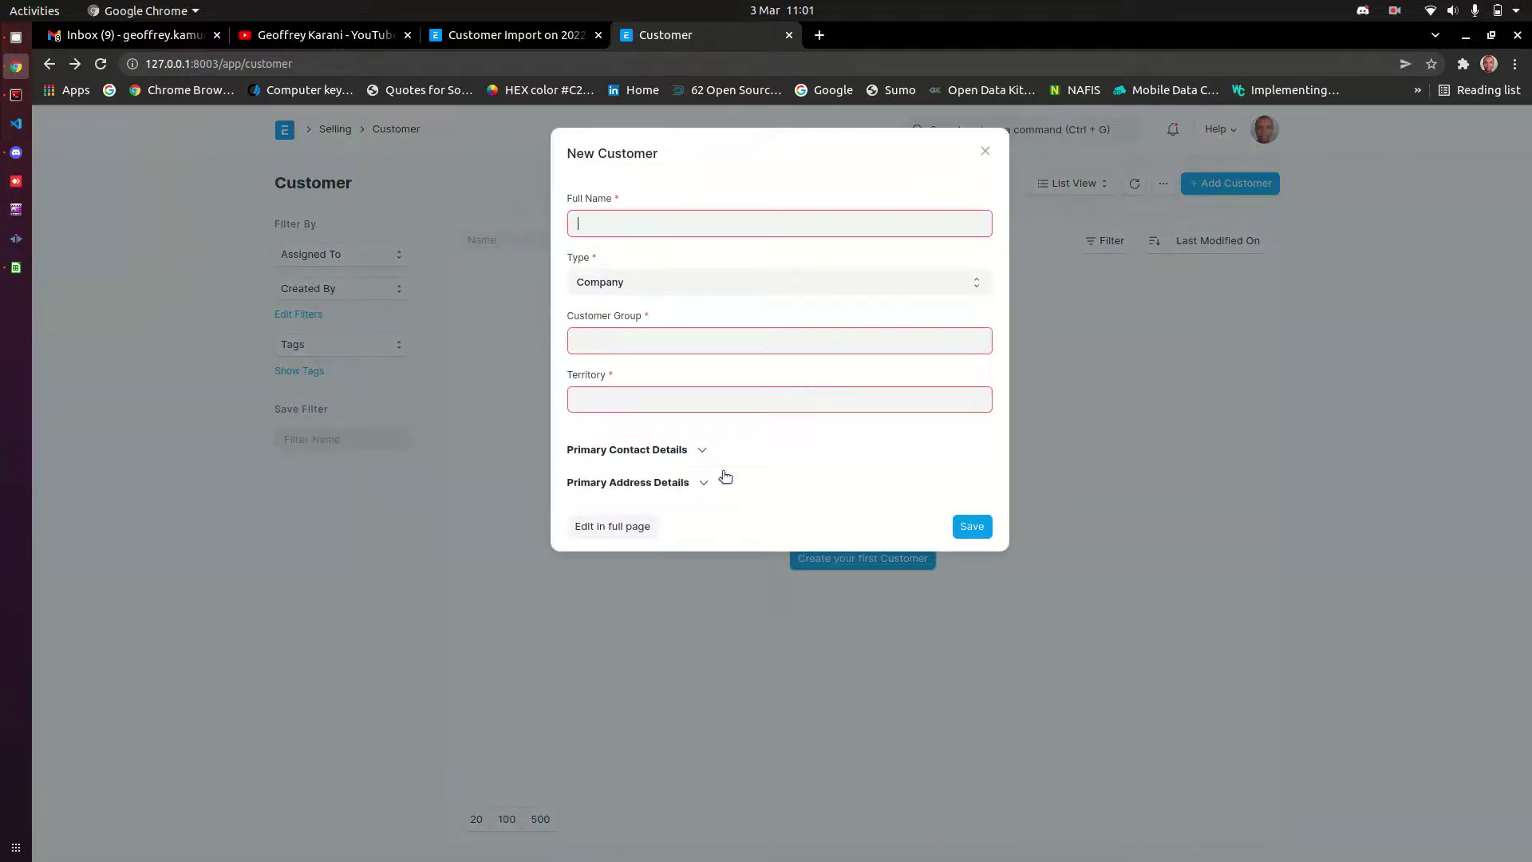
click(612, 526)
click(922, 355)
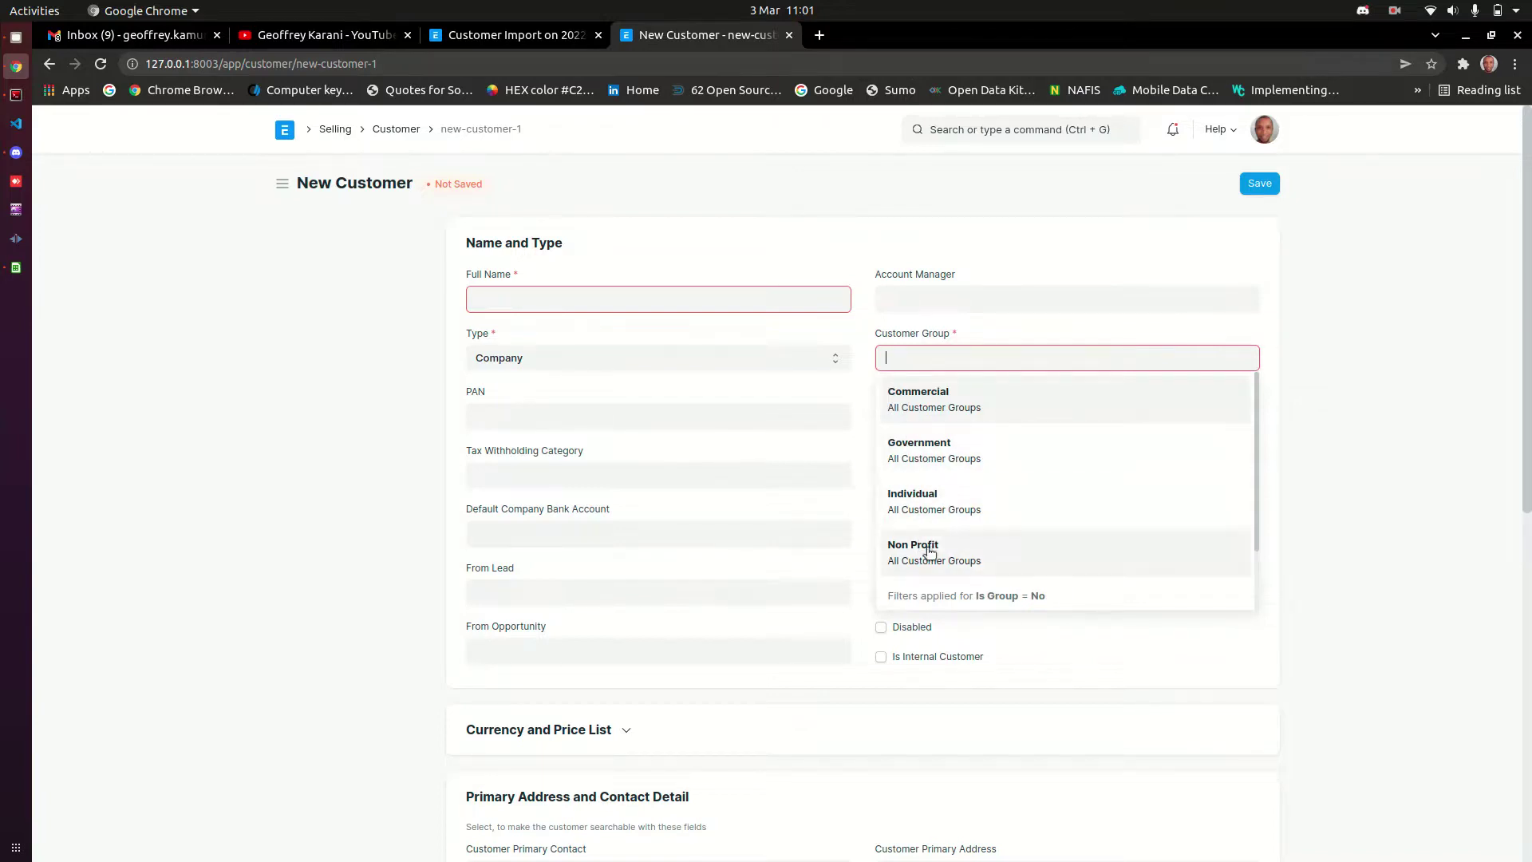
scroll(959, 549, down, 1)
scroll(959, 549, down, 1)
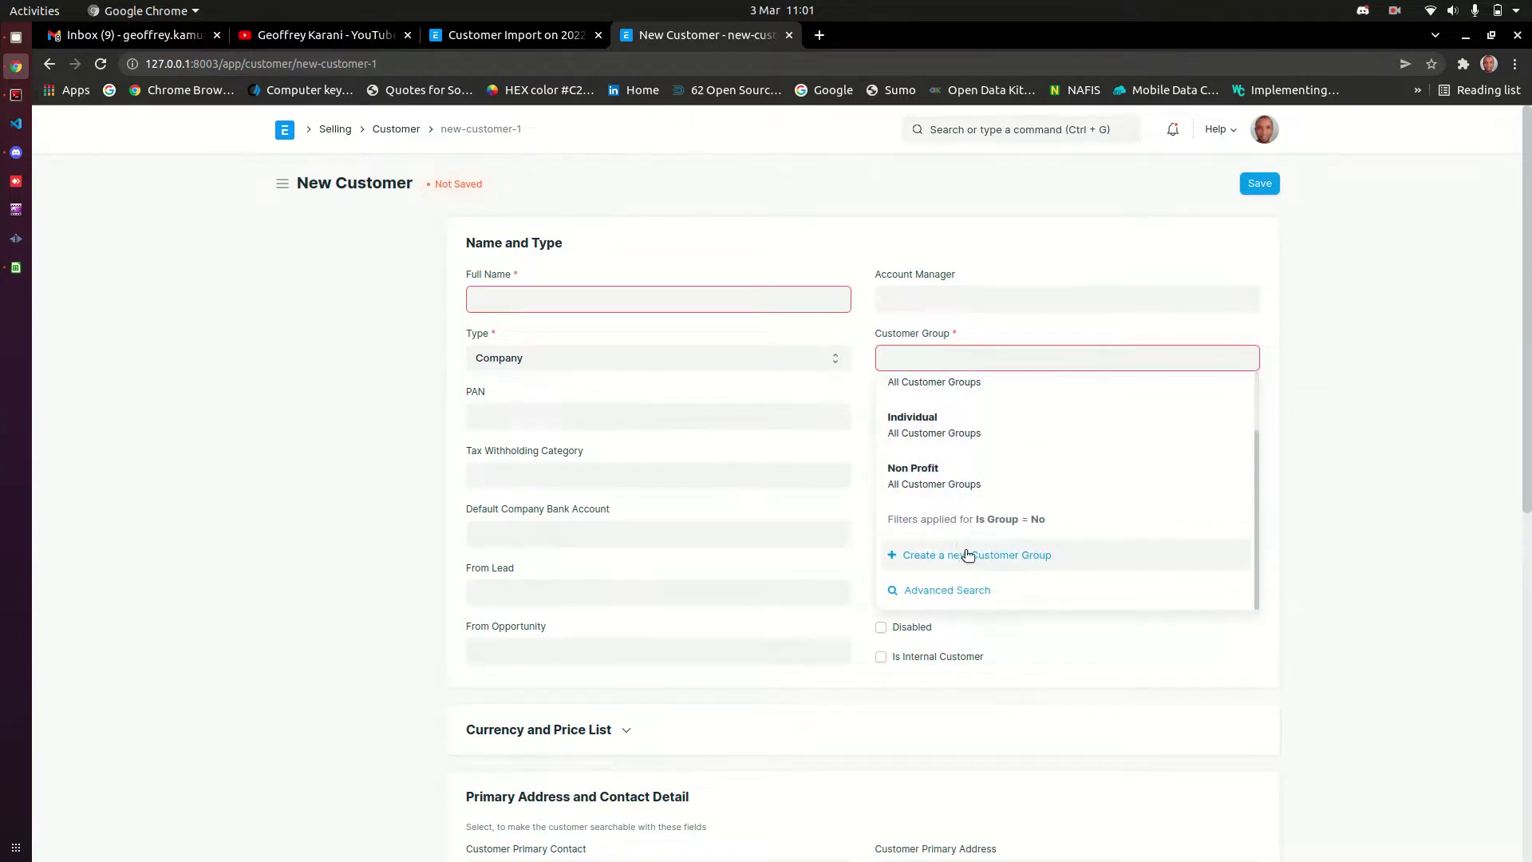
click(1028, 553)
- Copy 'Contracting' from the import errors, paste it as the group name, save, and return to Customers
click(469, 40)
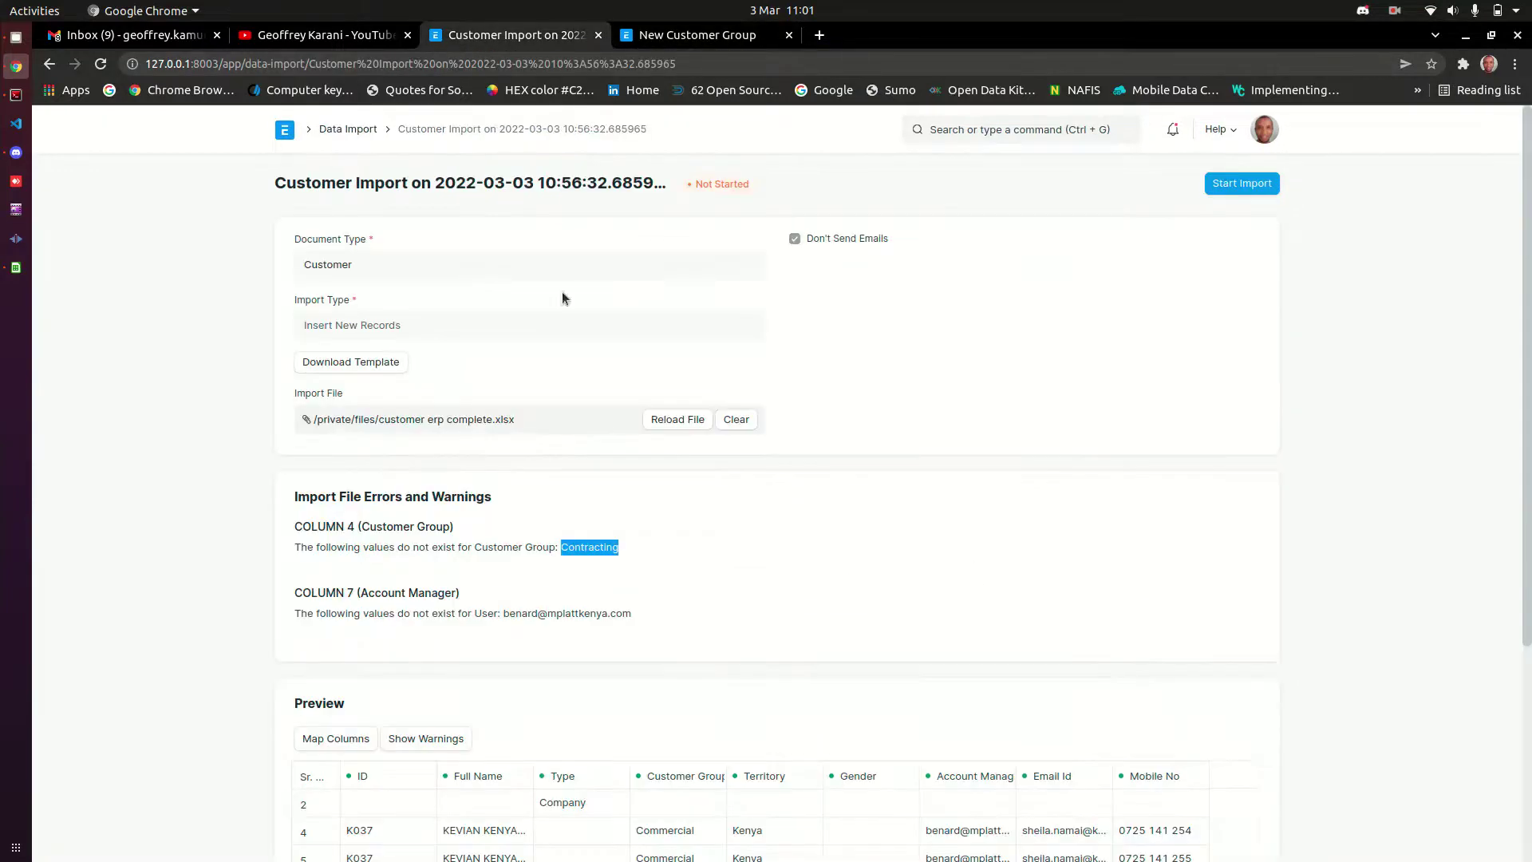
double_click(577, 549)
key(ctrl+c)
click(710, 35)
key(ctrl+v)
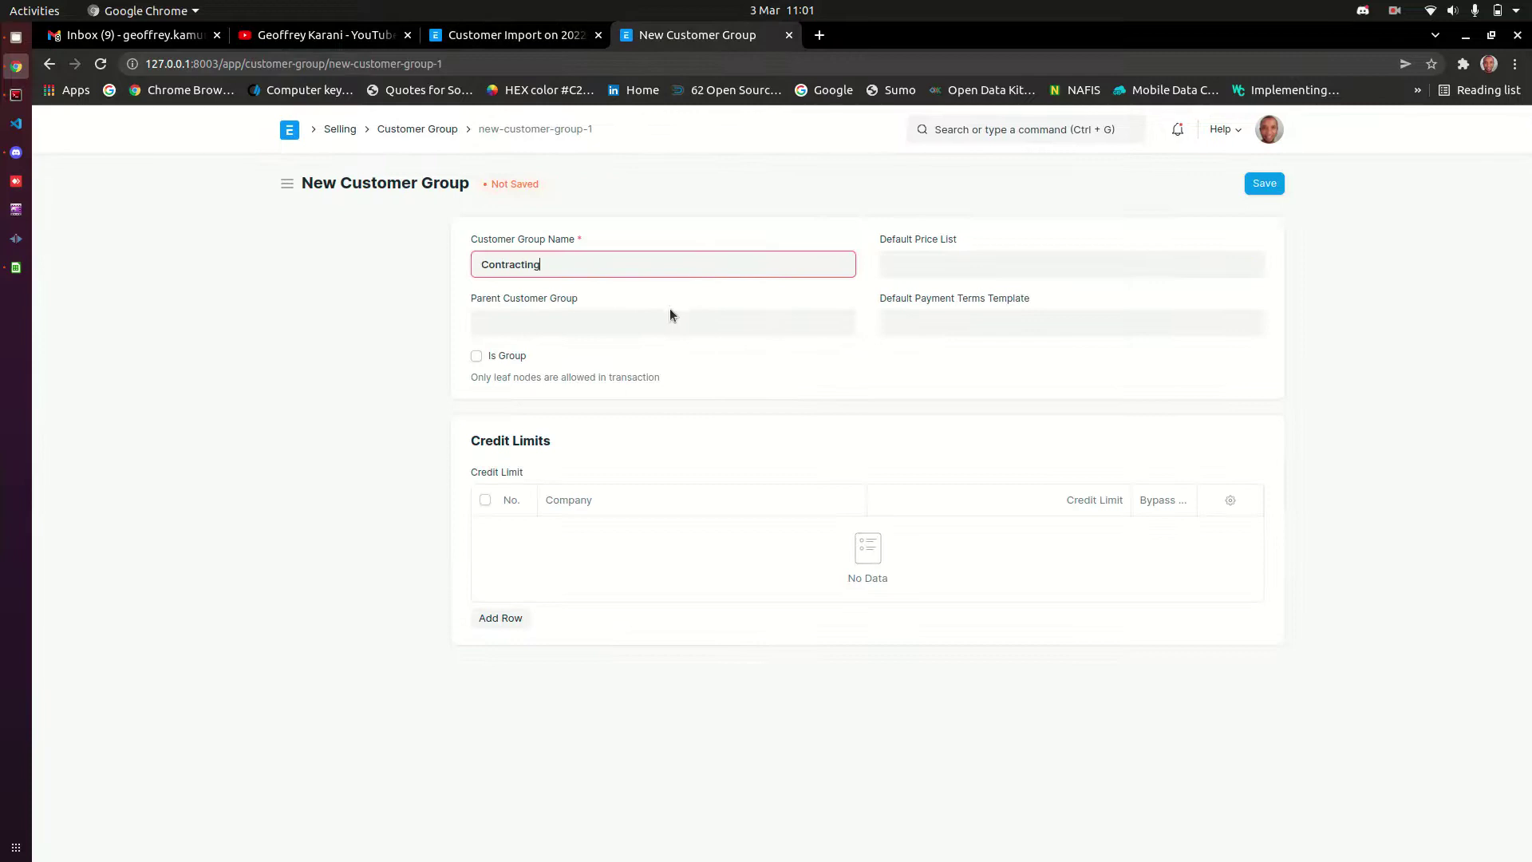
click(1263, 183)
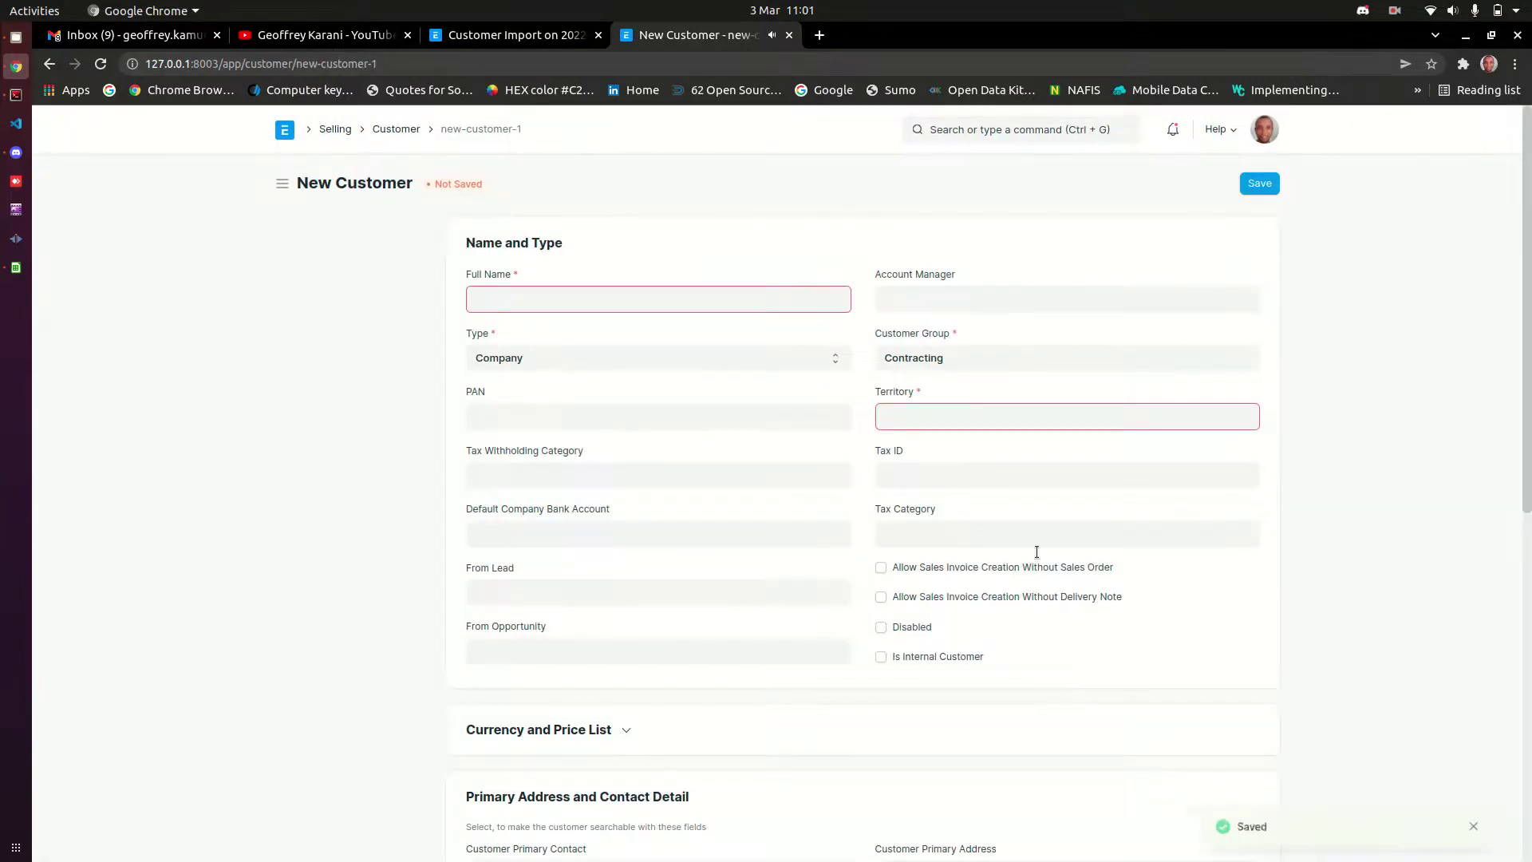
click(396, 130)
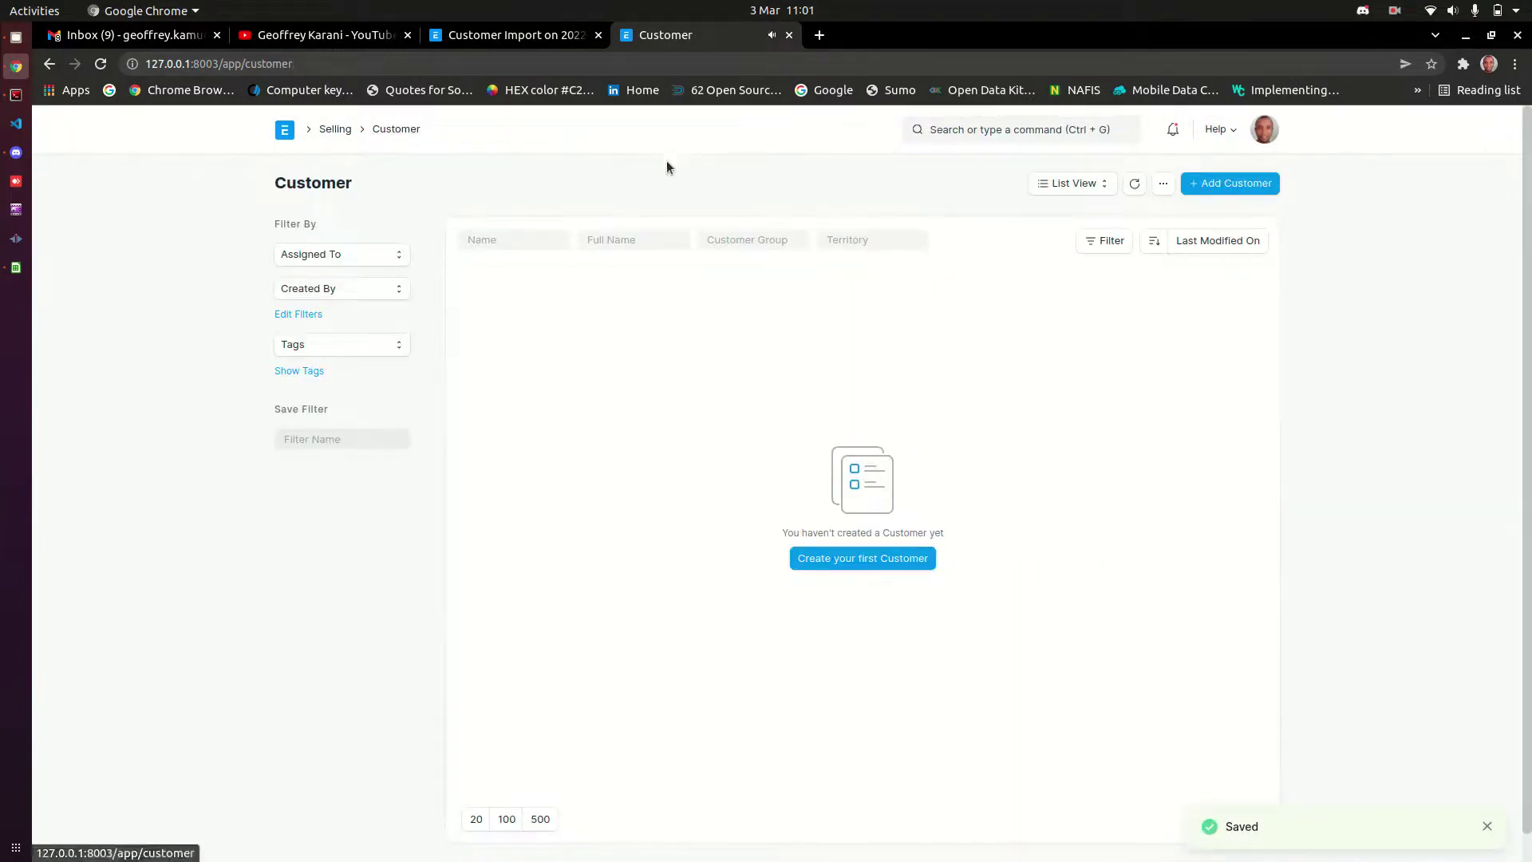
- Copy the missing account manager's e-mail from the COLUMN 7 import error, then return to the Customer tab
click(506, 34)
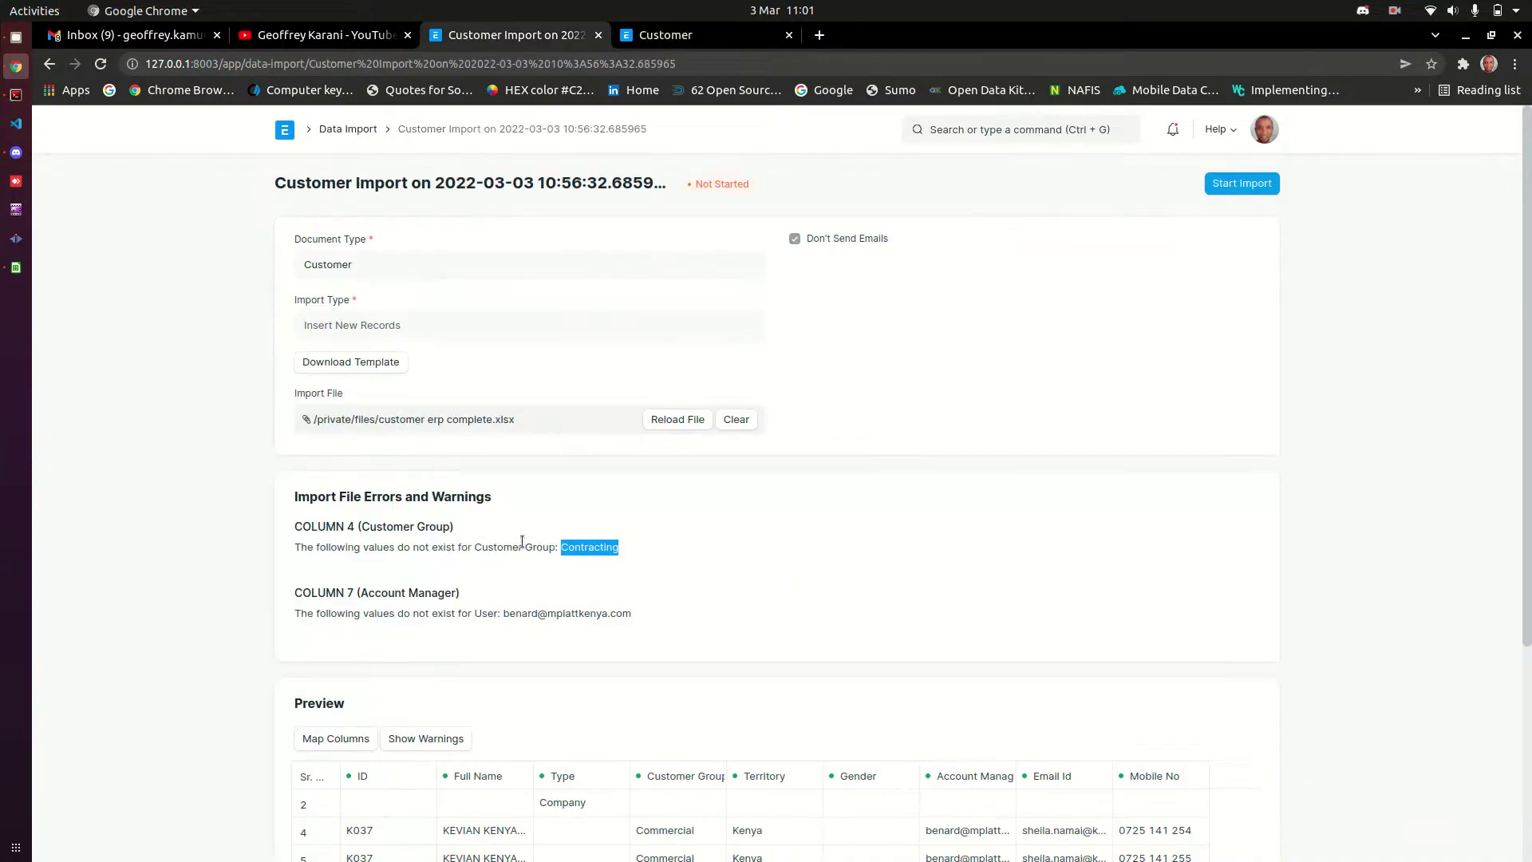
drag(493, 547, 644, 551)
click(636, 588)
drag(503, 613, 647, 617)
key(ctrl+c)
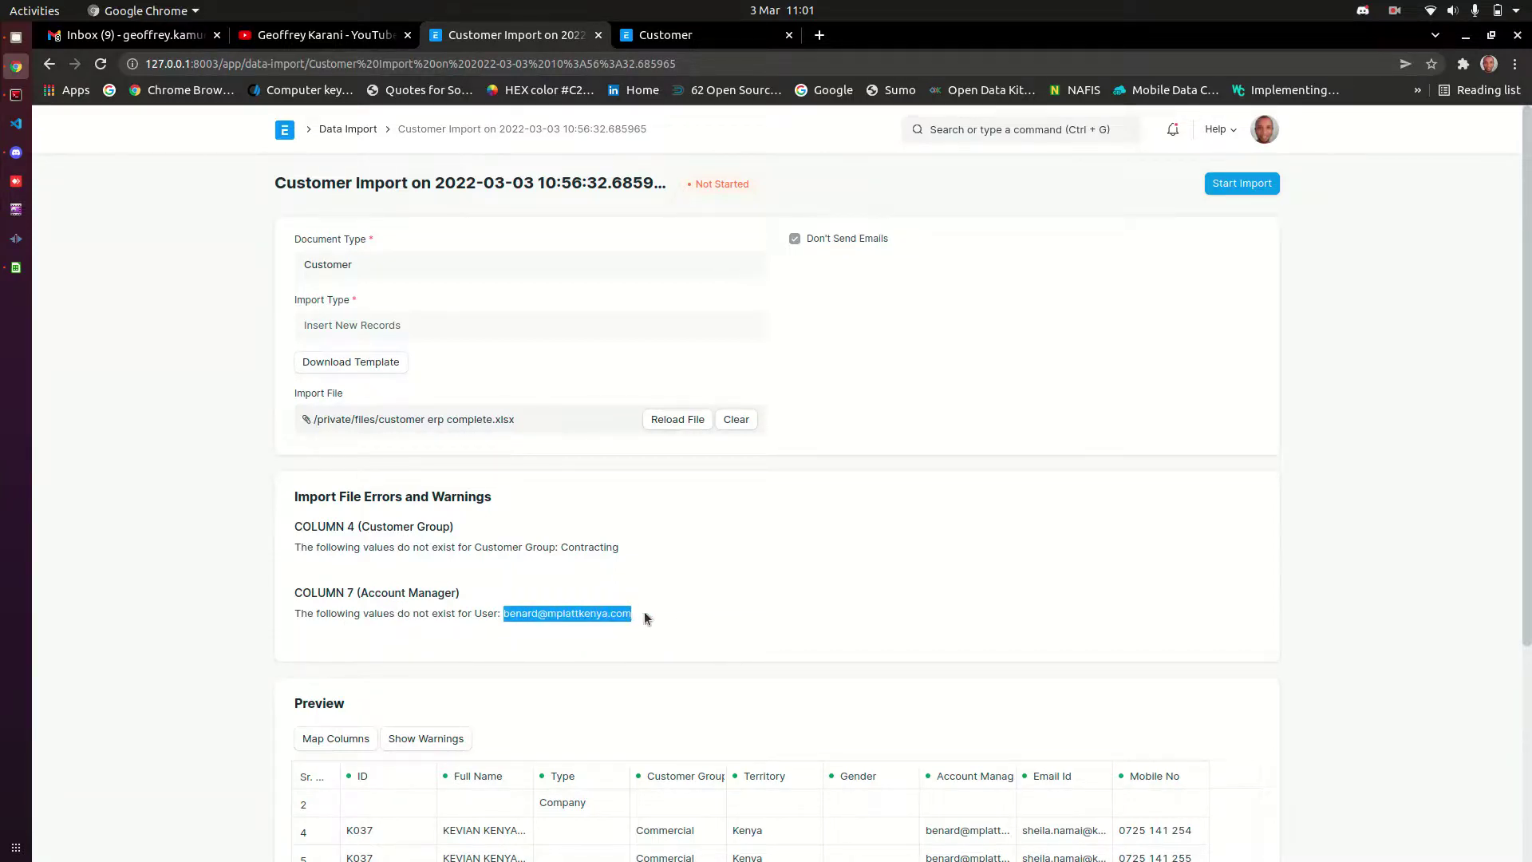
right_click(556, 611)
click(582, 625)
click(718, 34)
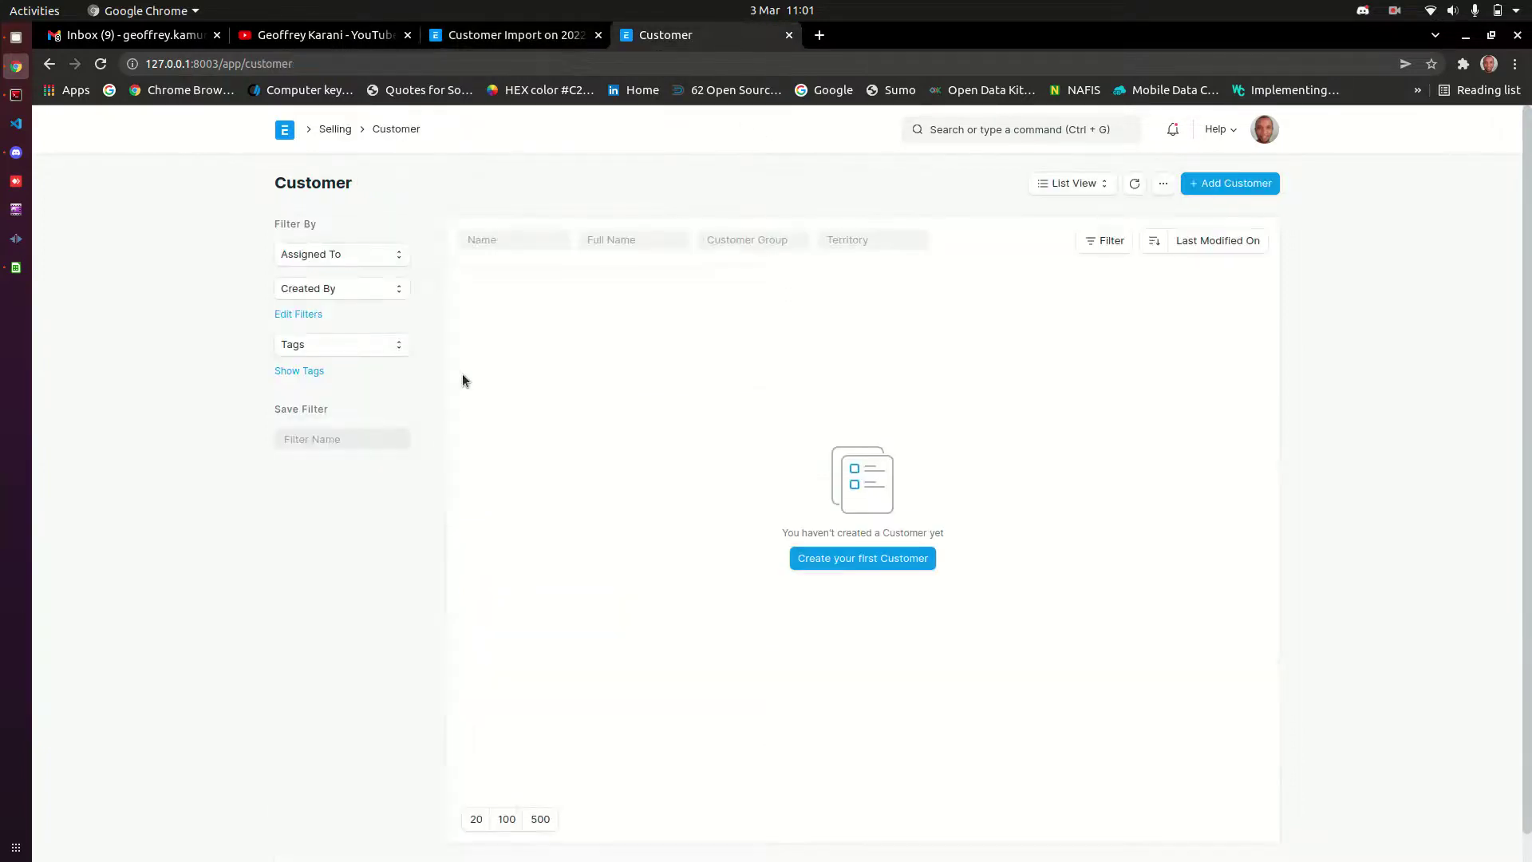
- Open a new user in the full User form via Home > Users > User
click(284, 129)
scroll(316, 695, down, 3)
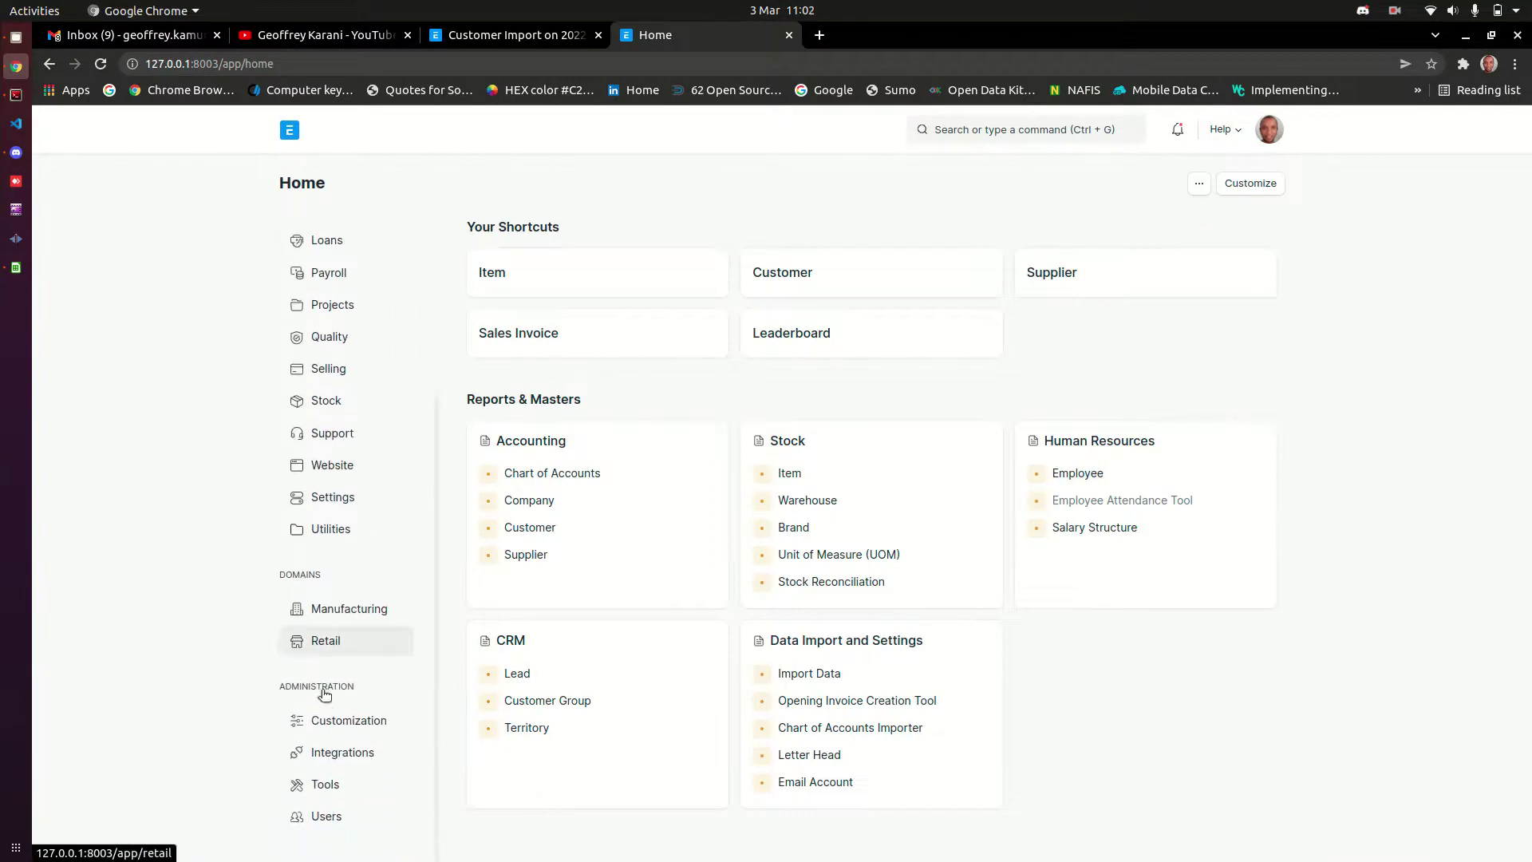
click(326, 814)
click(587, 267)
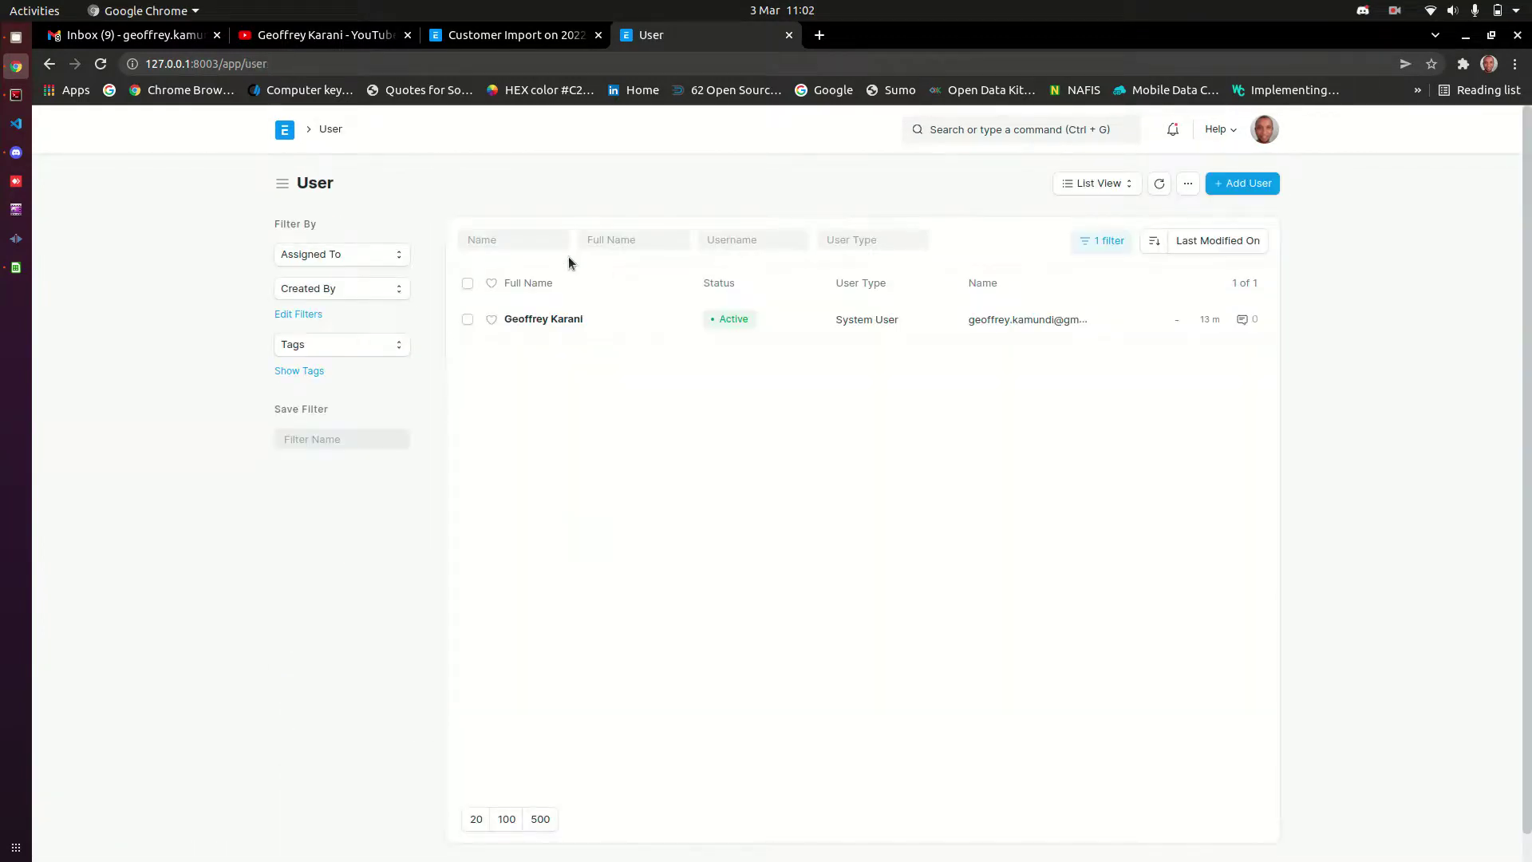
click(1242, 183)
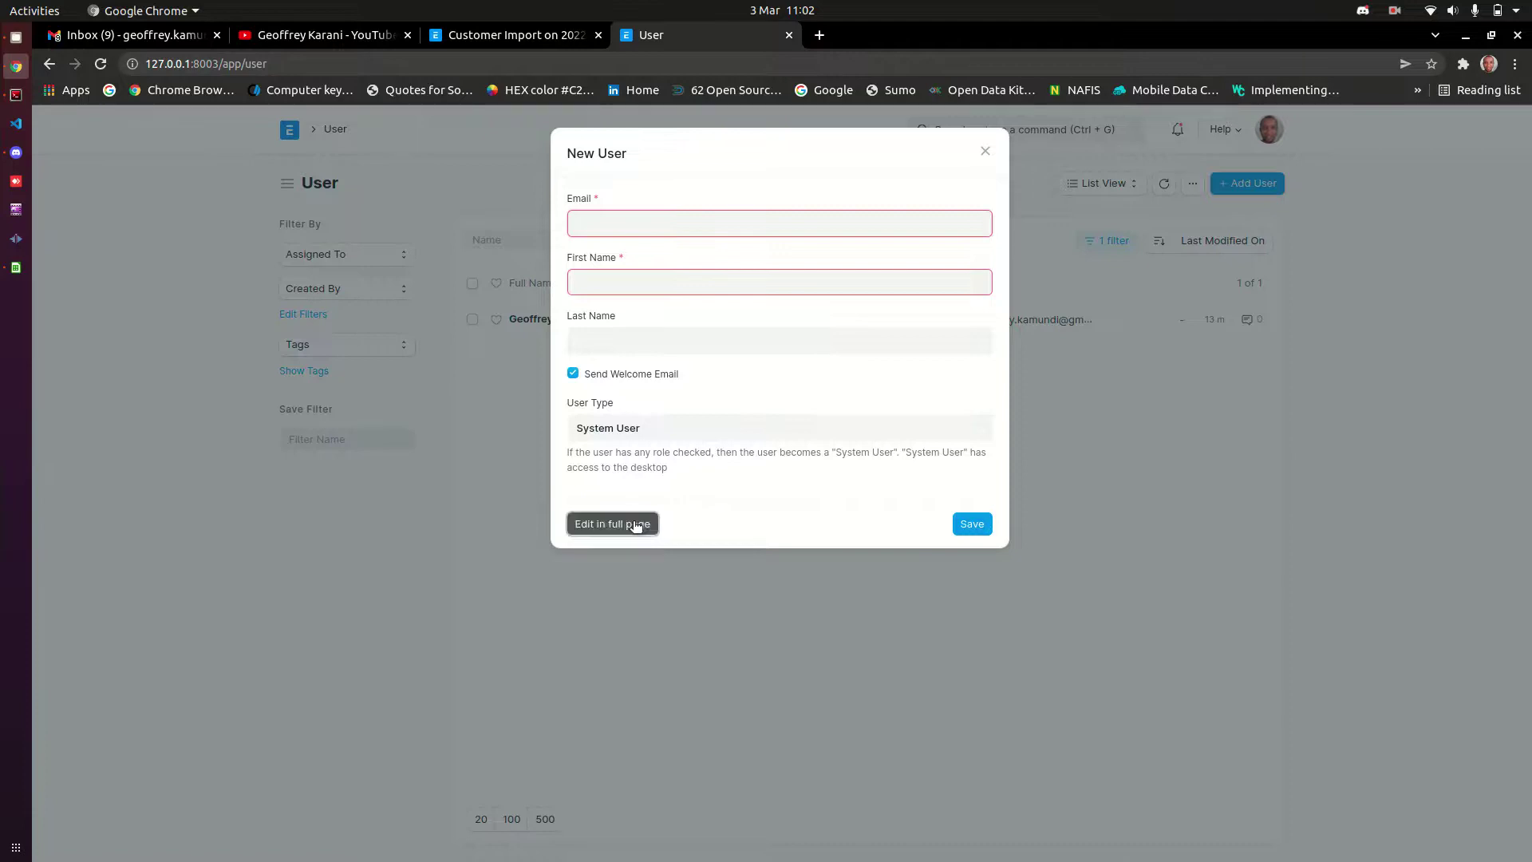
click(636, 525)
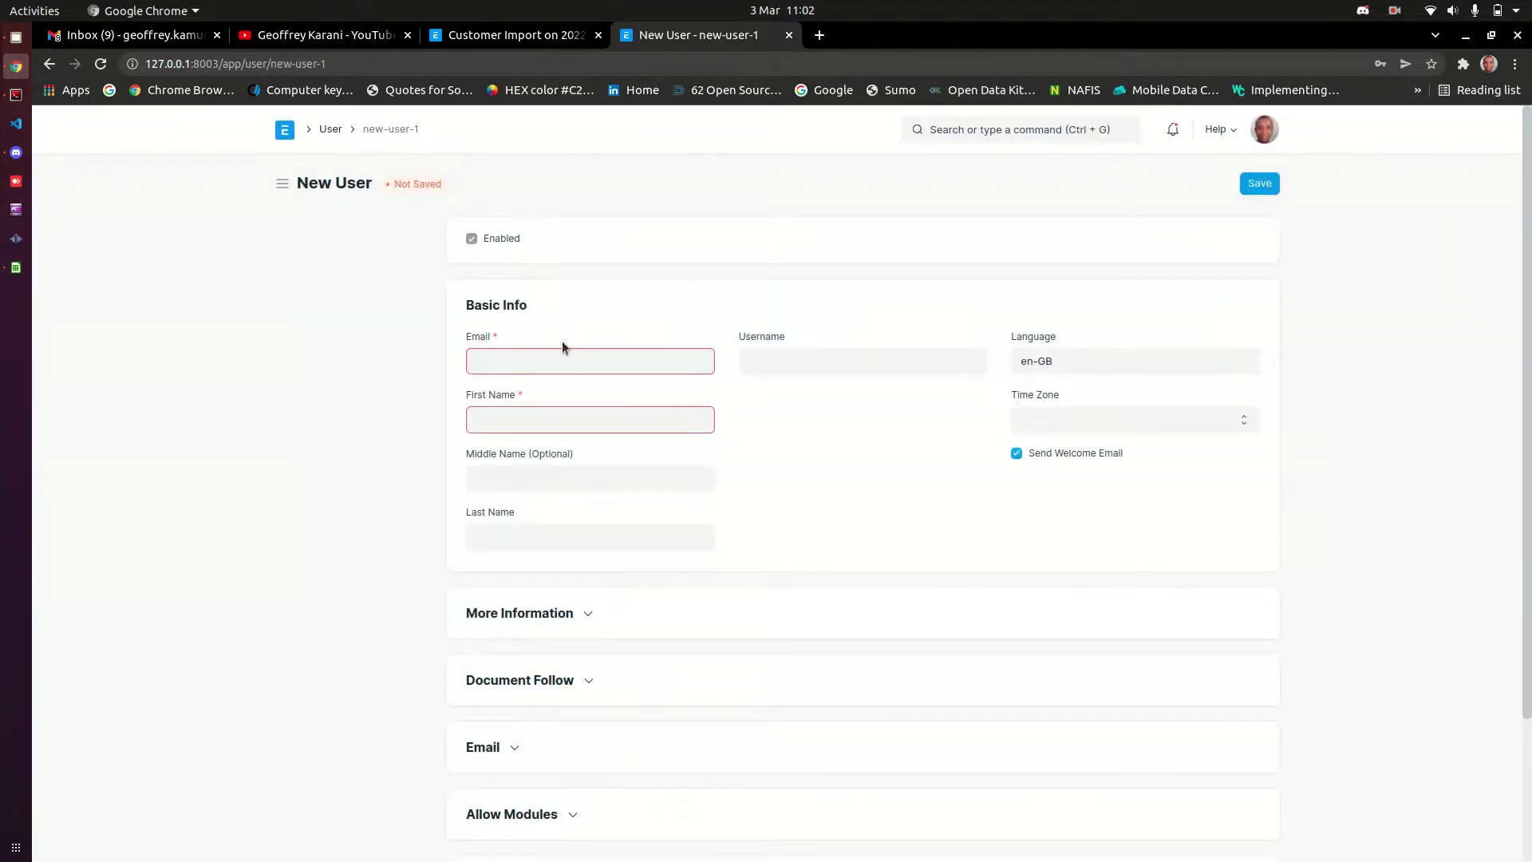
- Paste the account manager's e-mail, enter their first name, and save the new user
key(ctrl+v)
click(539, 419)
text(Ber)
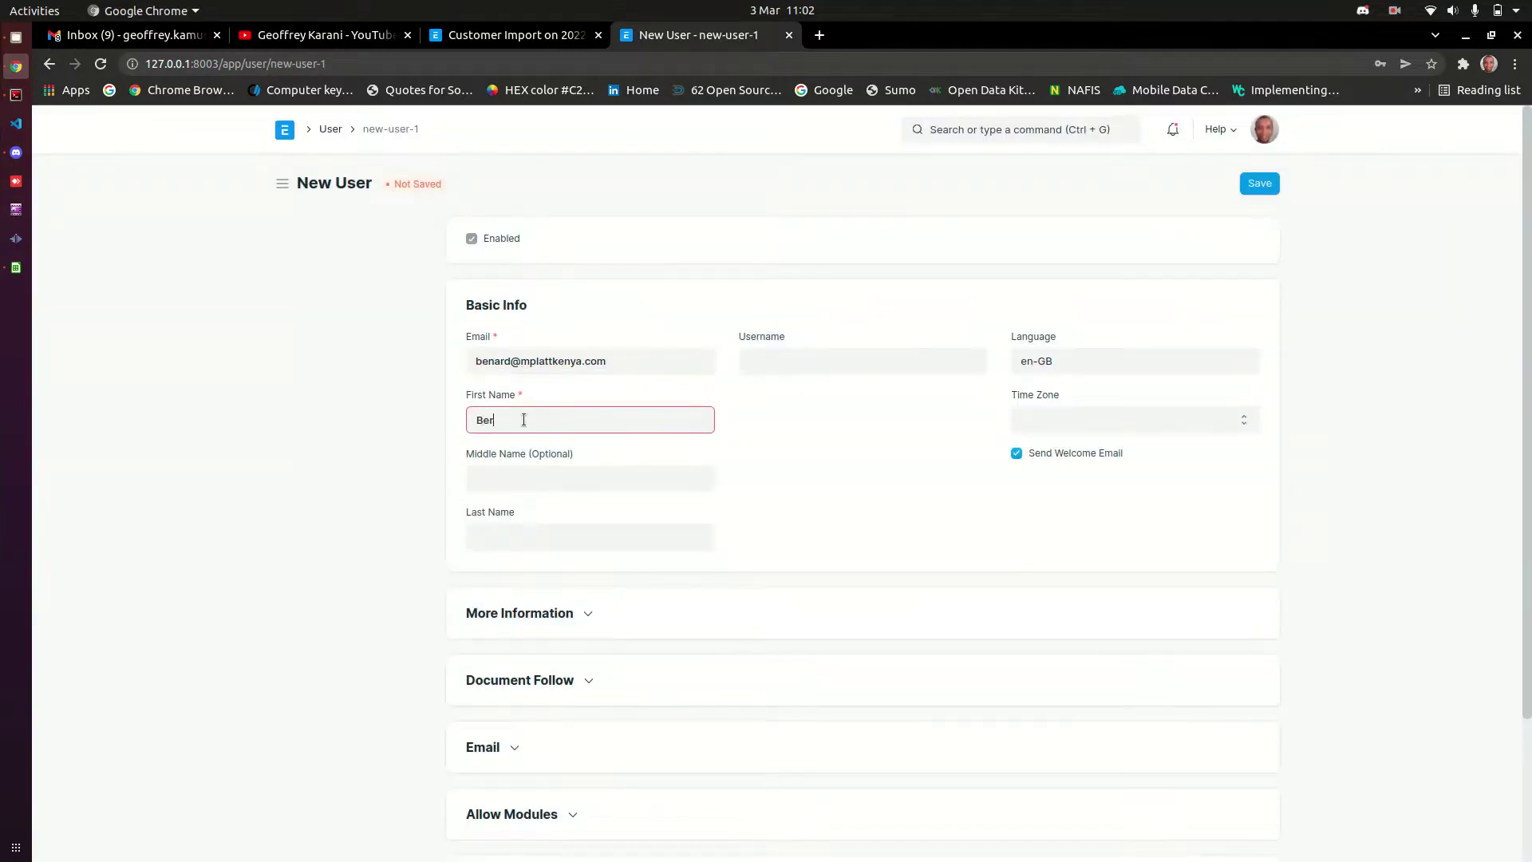
text(nard)
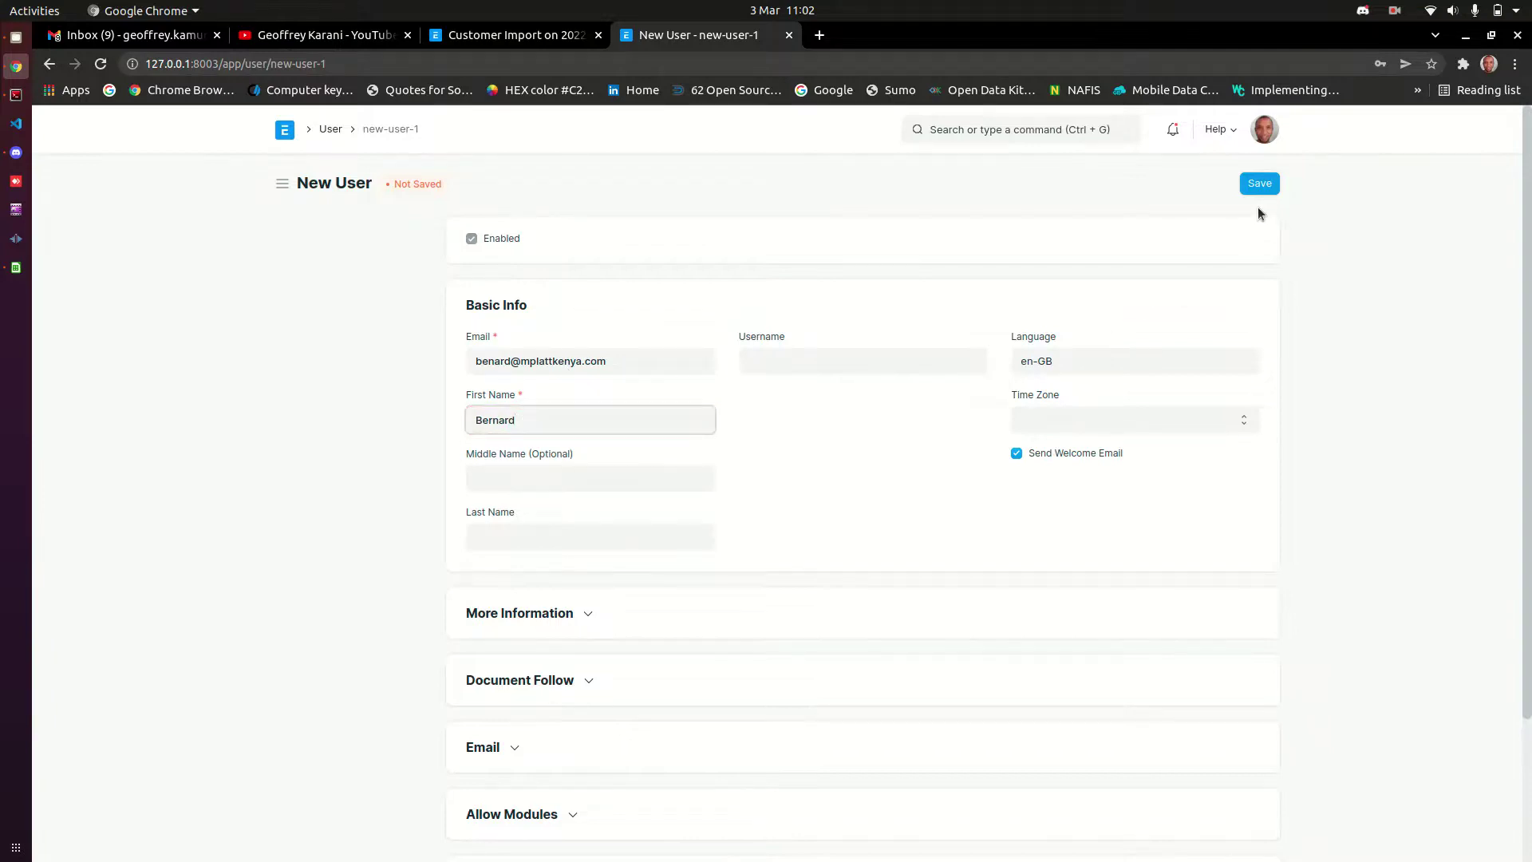
click(1258, 183)
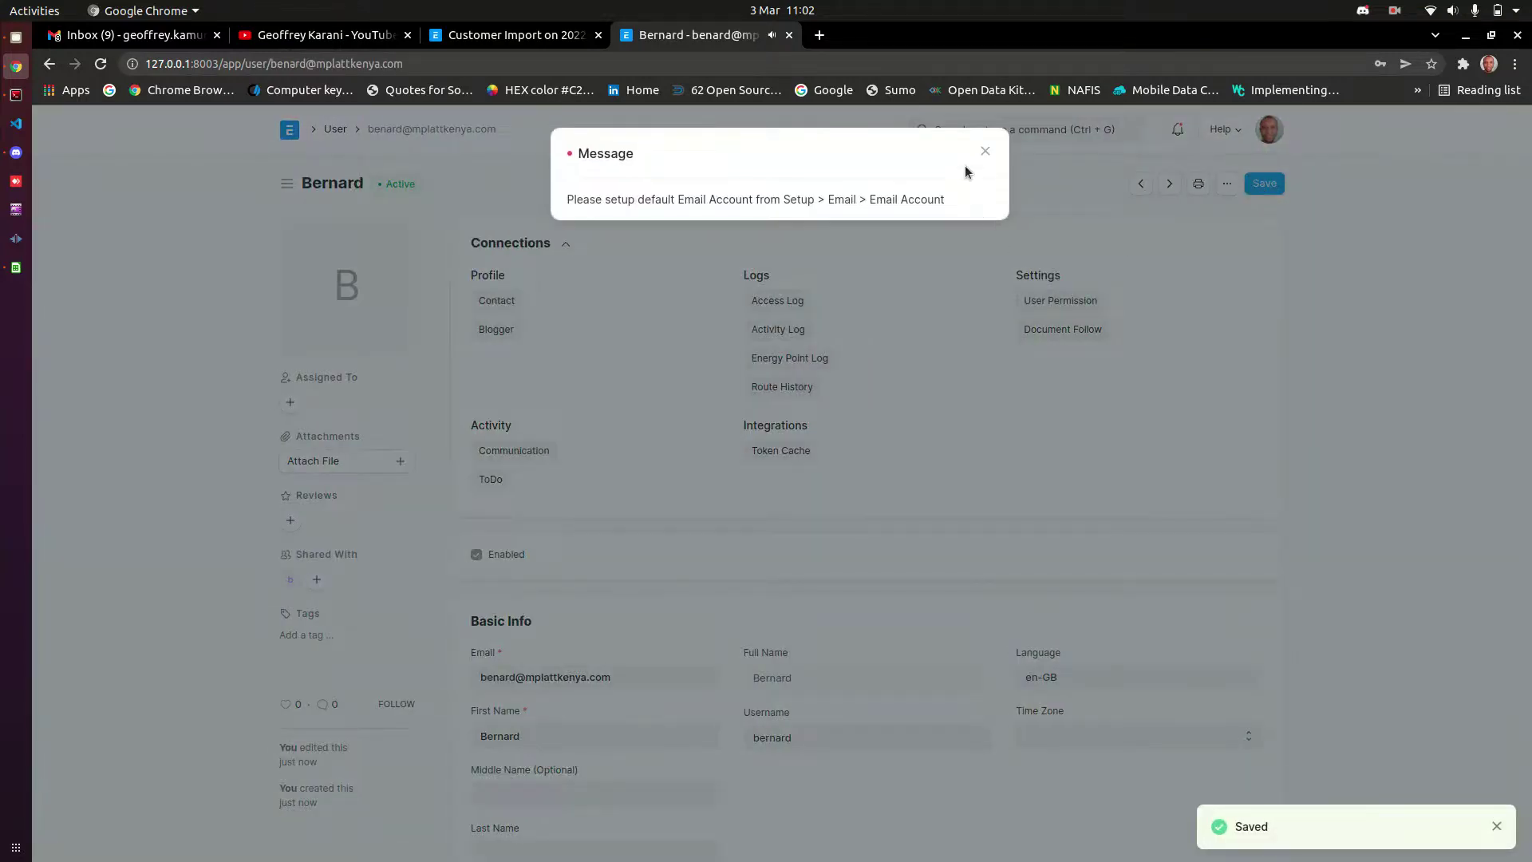
key(Escape)
click(525, 35)
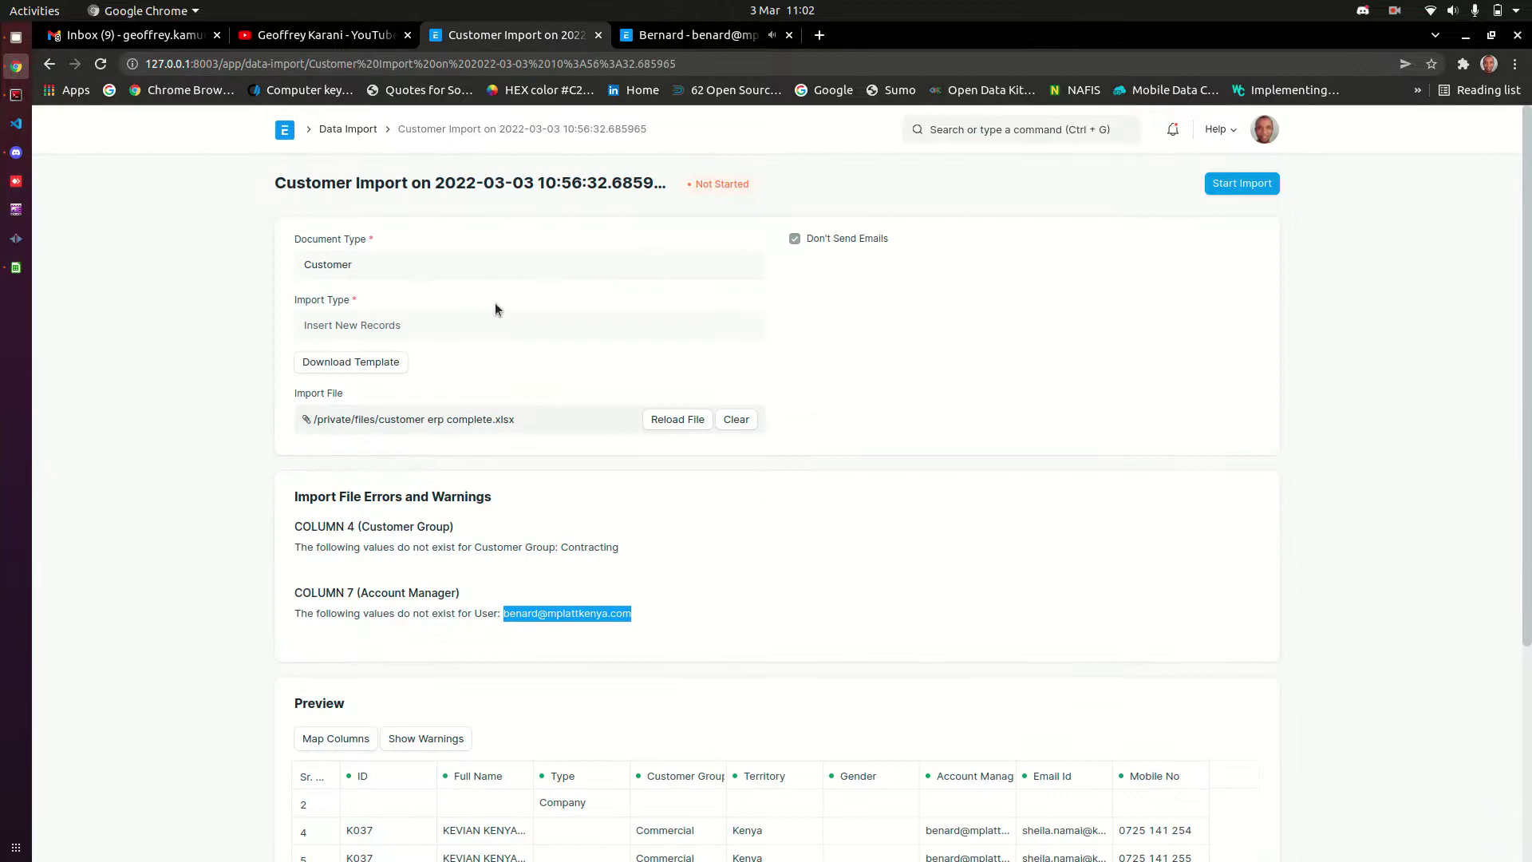
click(711, 620)
drag(339, 507, 274, 491)
click(613, 621)
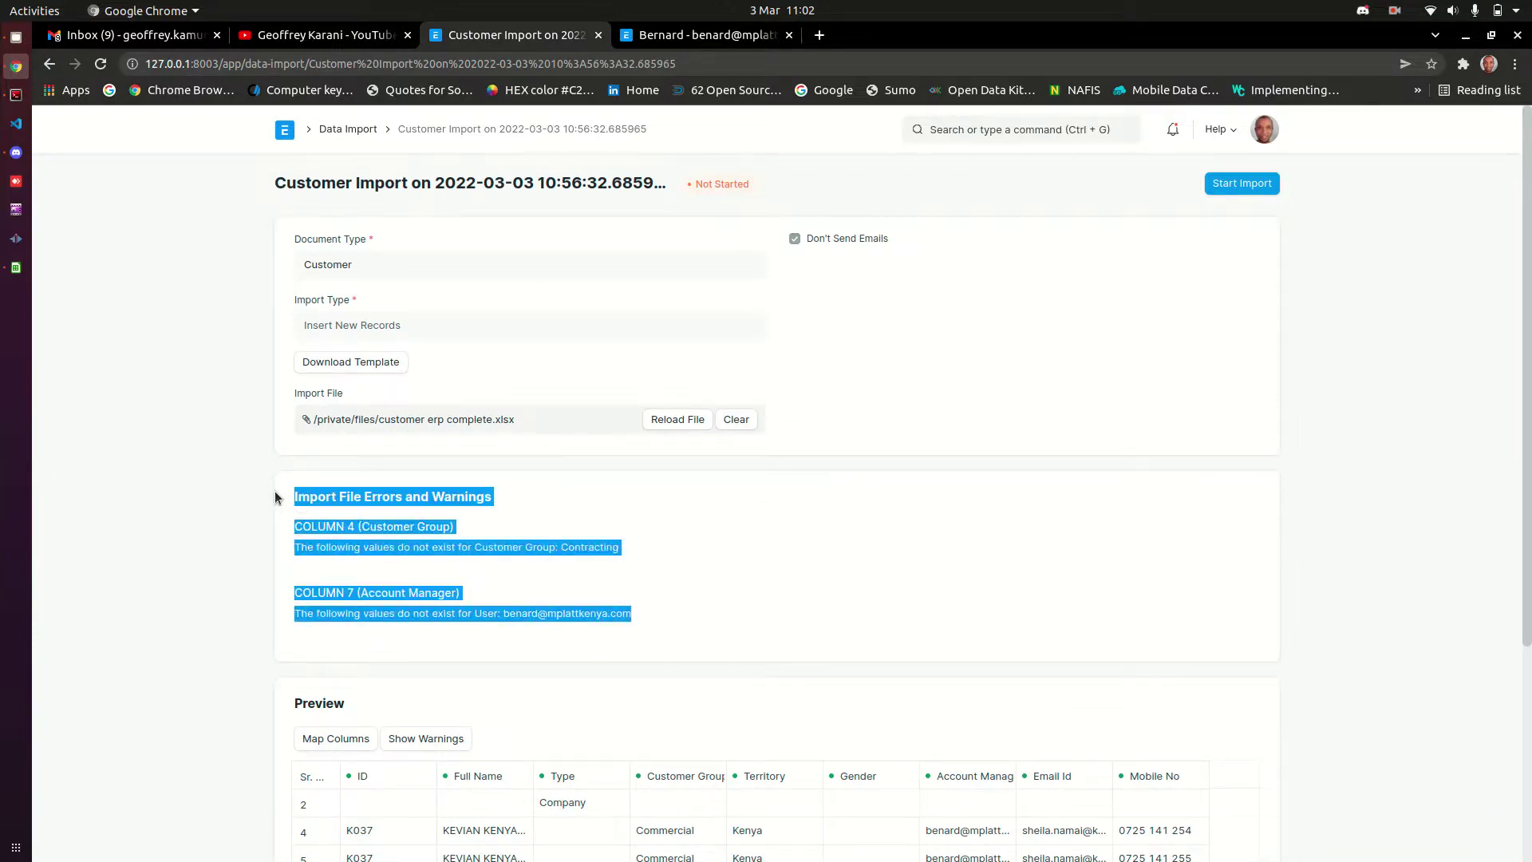
click(289, 580)
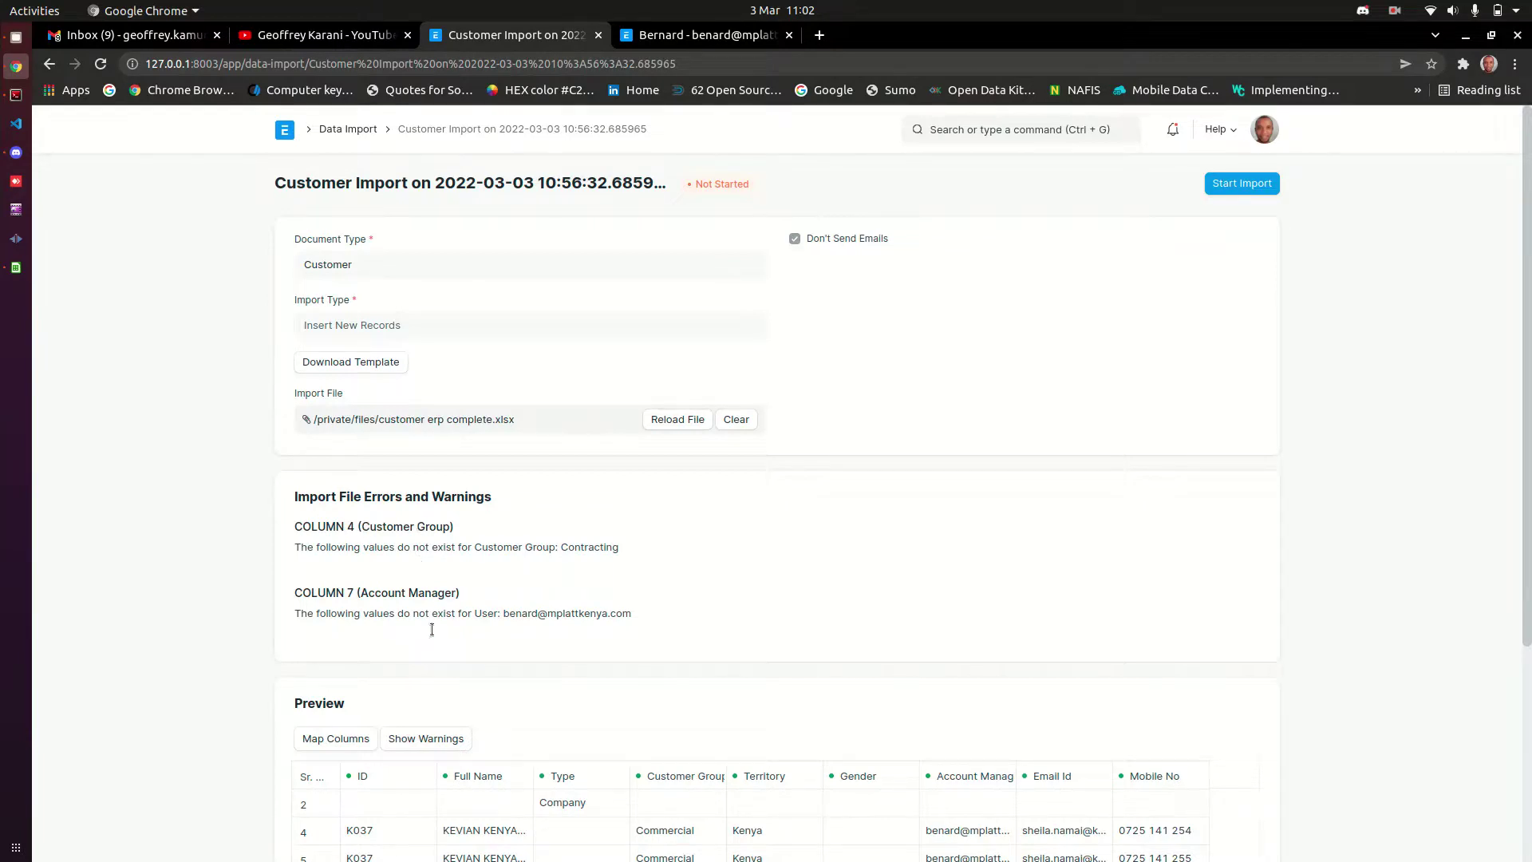
scroll(431, 630, down, 3)
scroll(442, 486, up, 3)
drag(474, 548, 552, 548)
double_click(593, 548)
click(484, 614)
double_click(484, 615)
drag(503, 614, 663, 614)
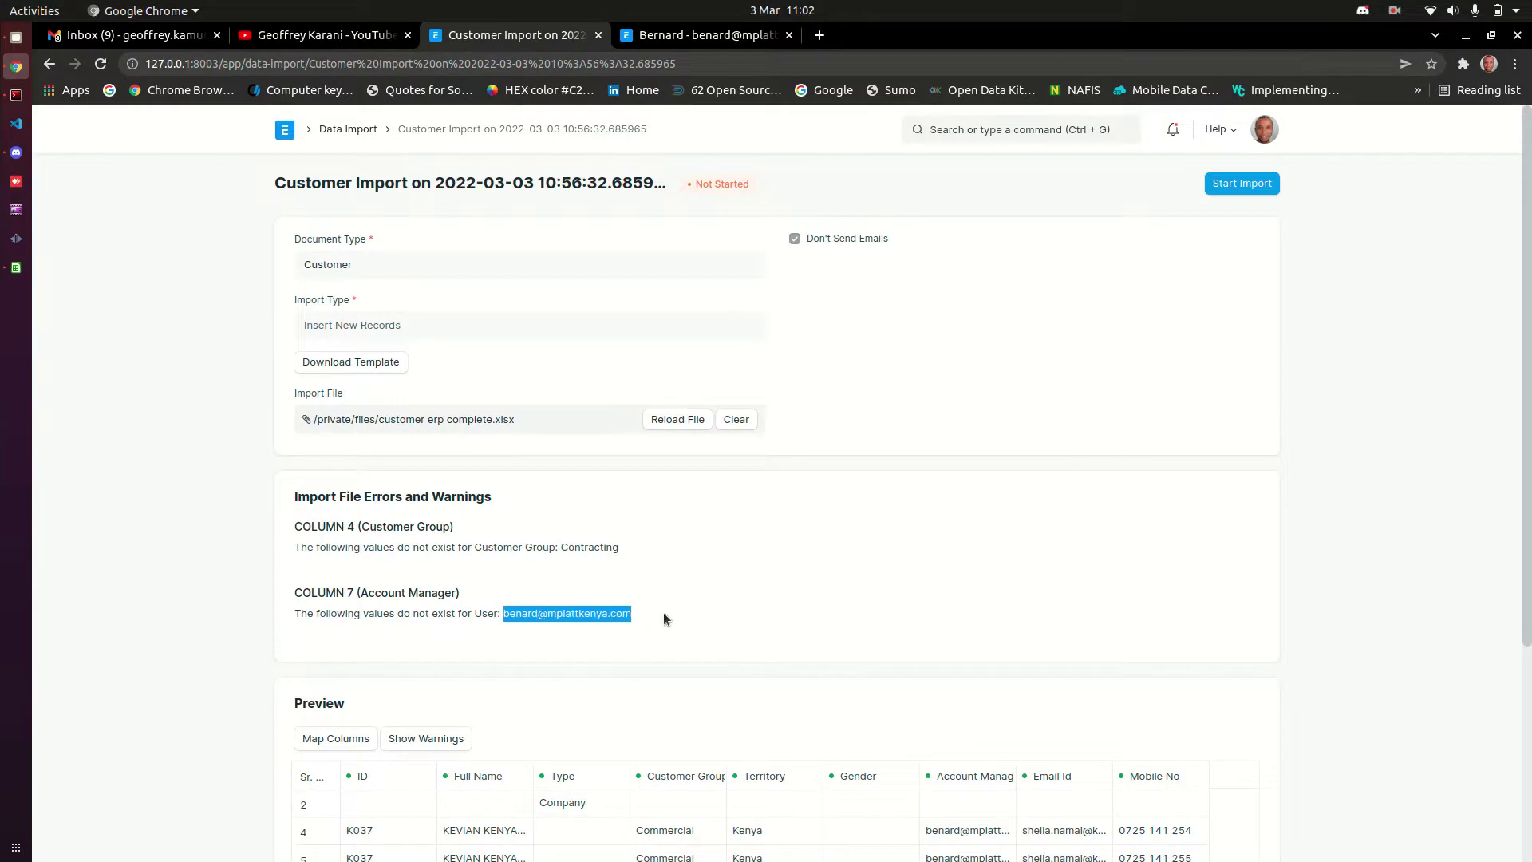
click(701, 604)
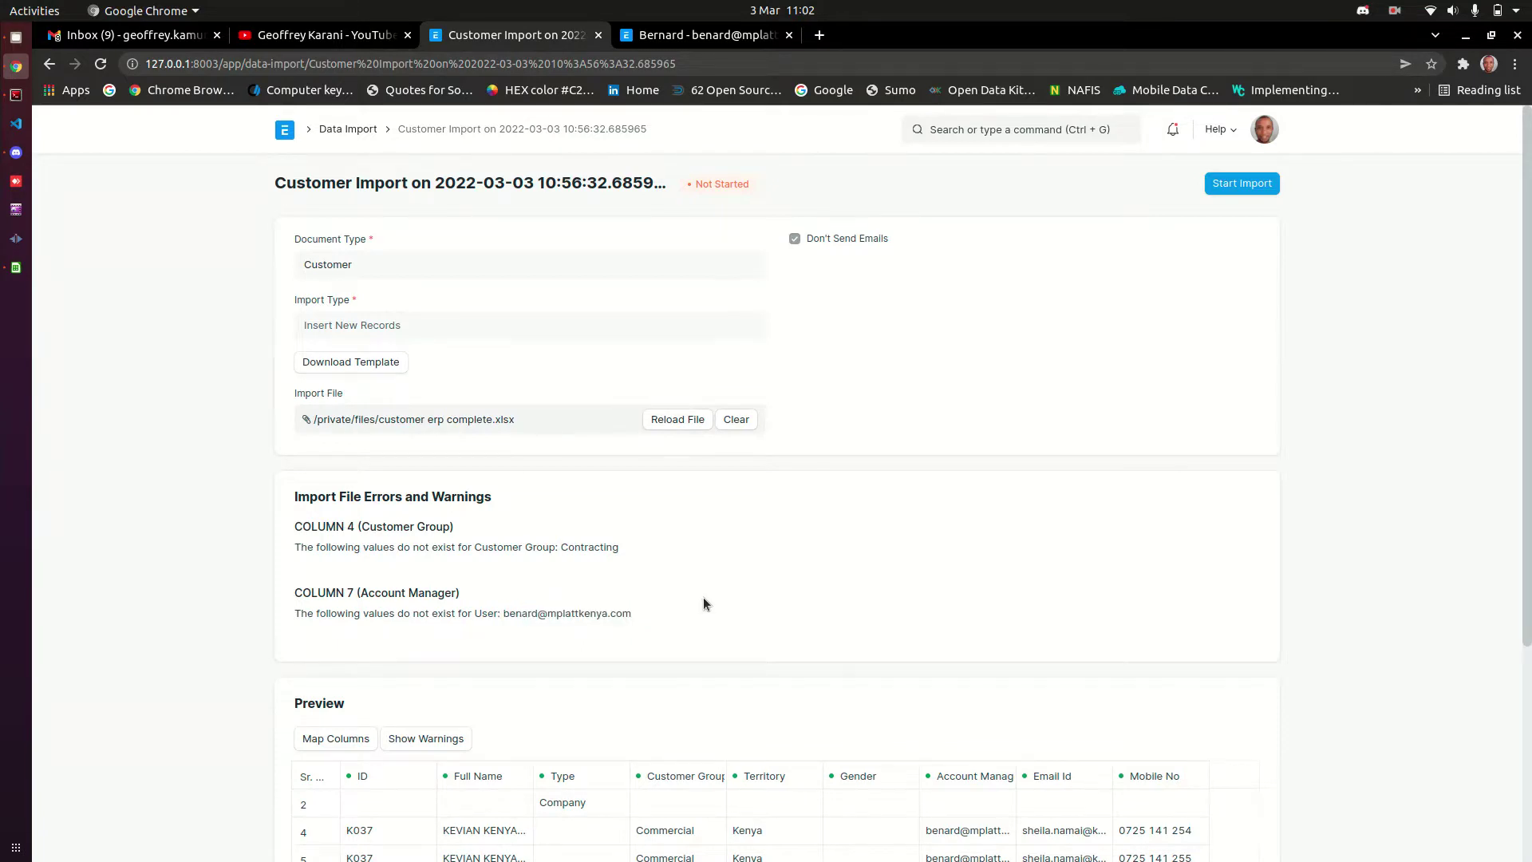
- Replace the import file with customer erp complete.xlsx and start importing the 208 customer records
click(738, 419)
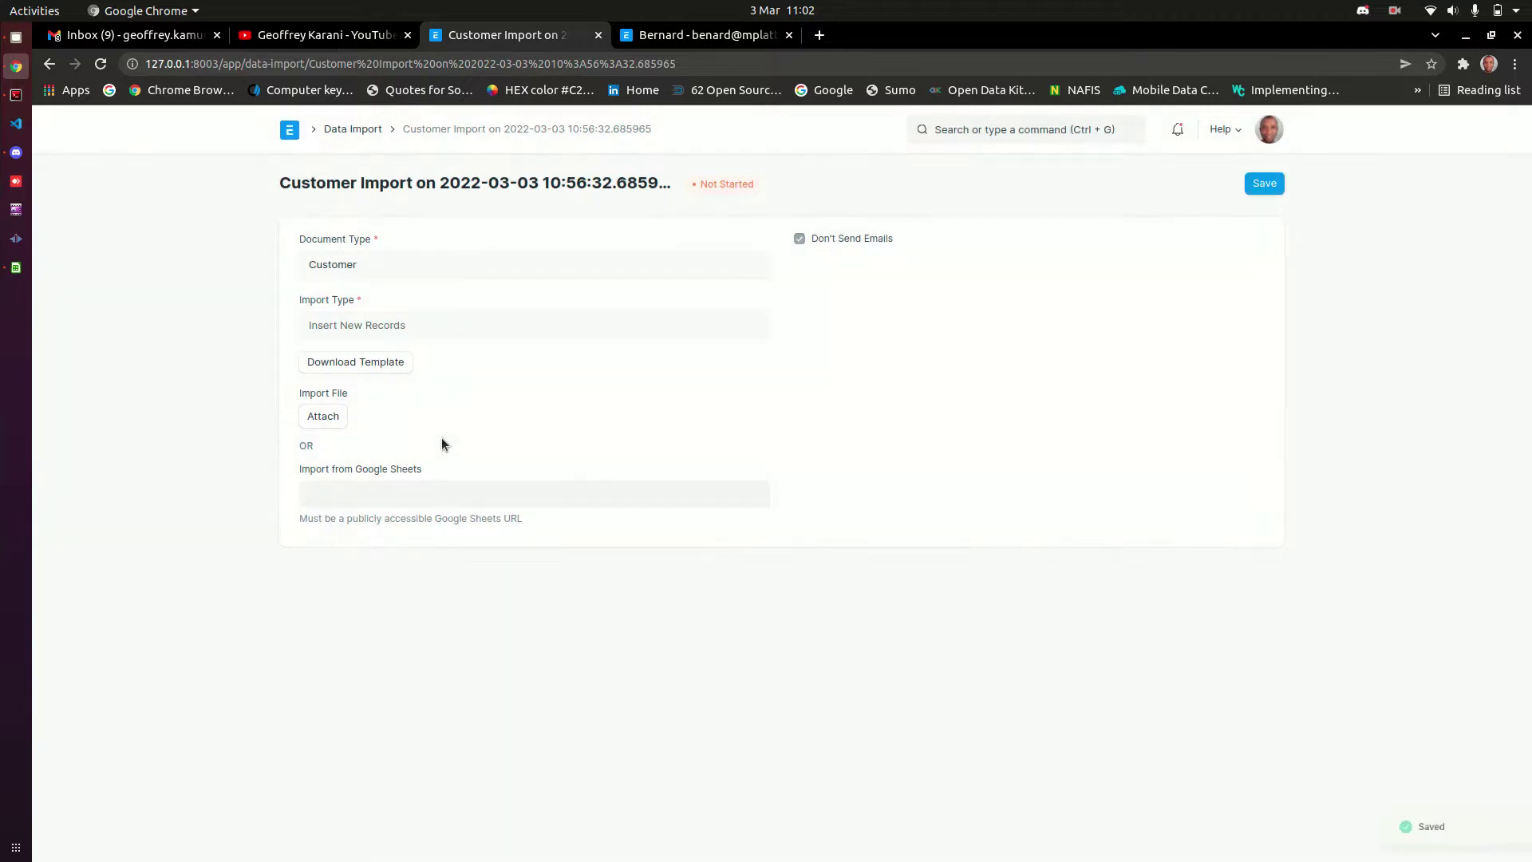
click(335, 417)
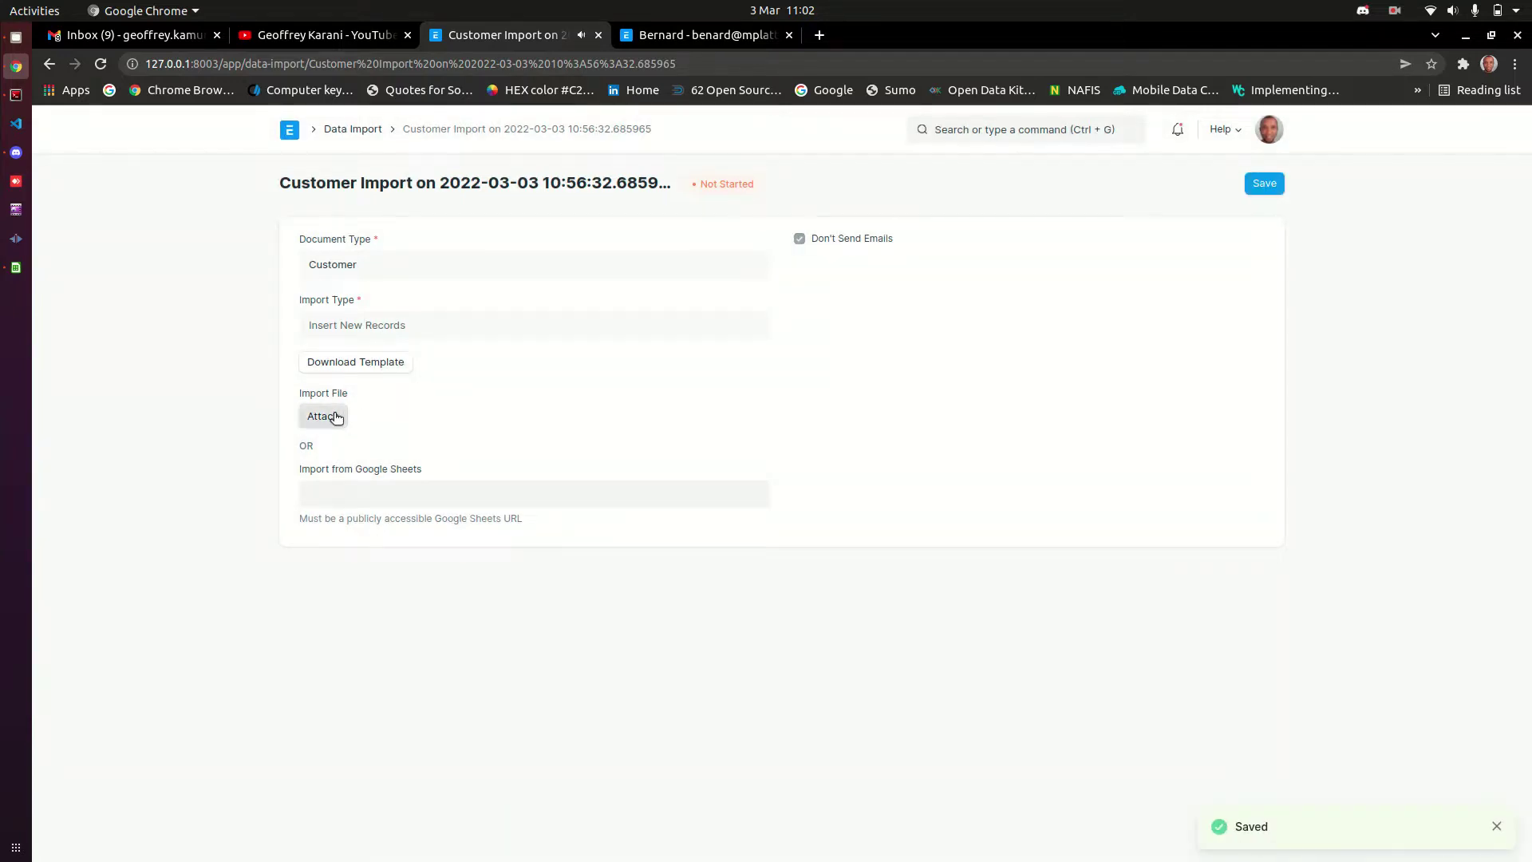
click(710, 300)
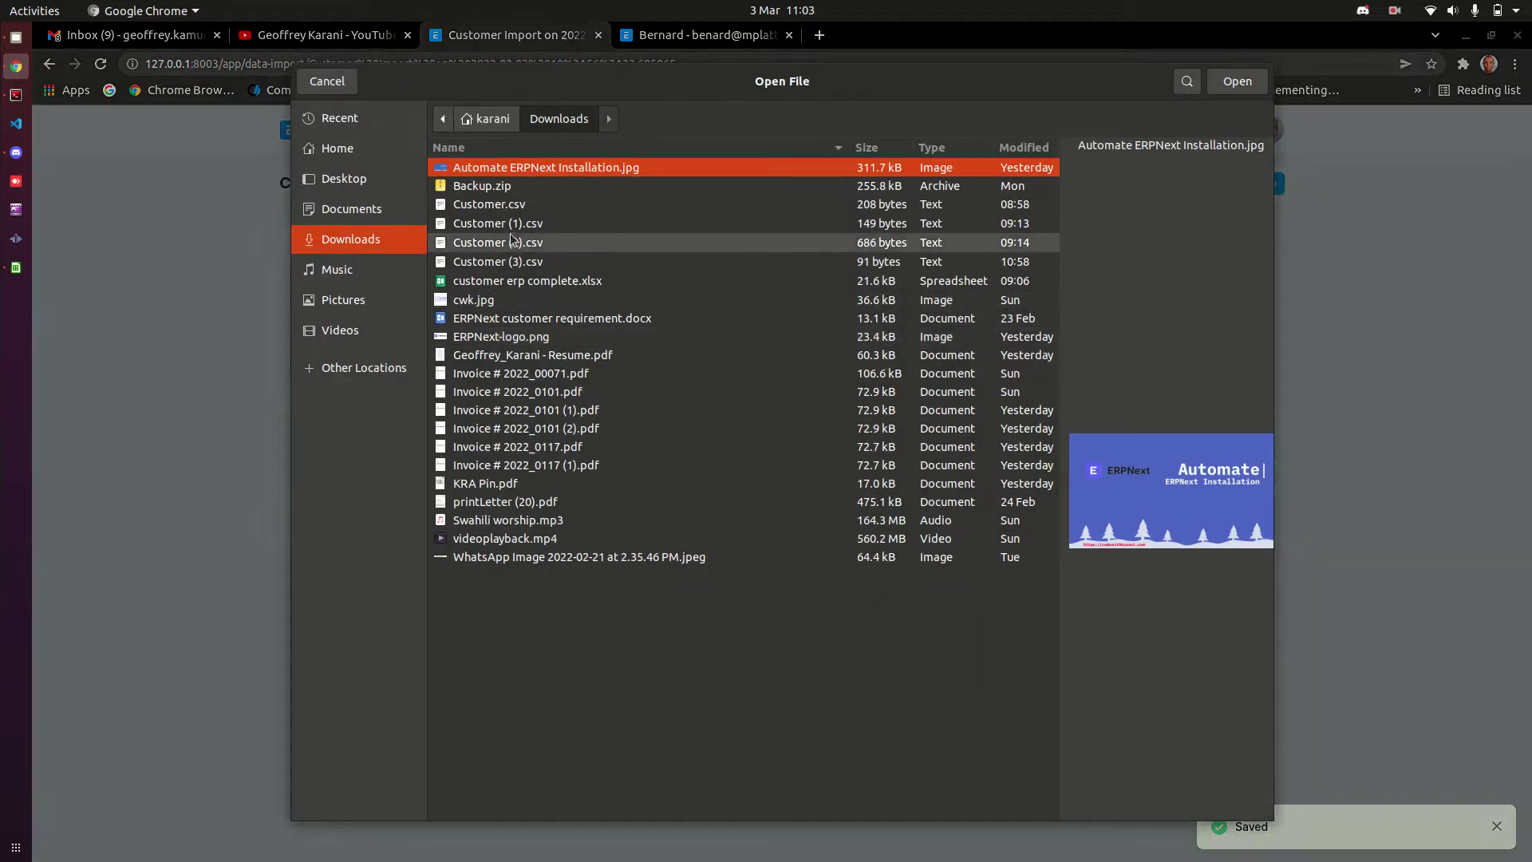
double_click(491, 281)
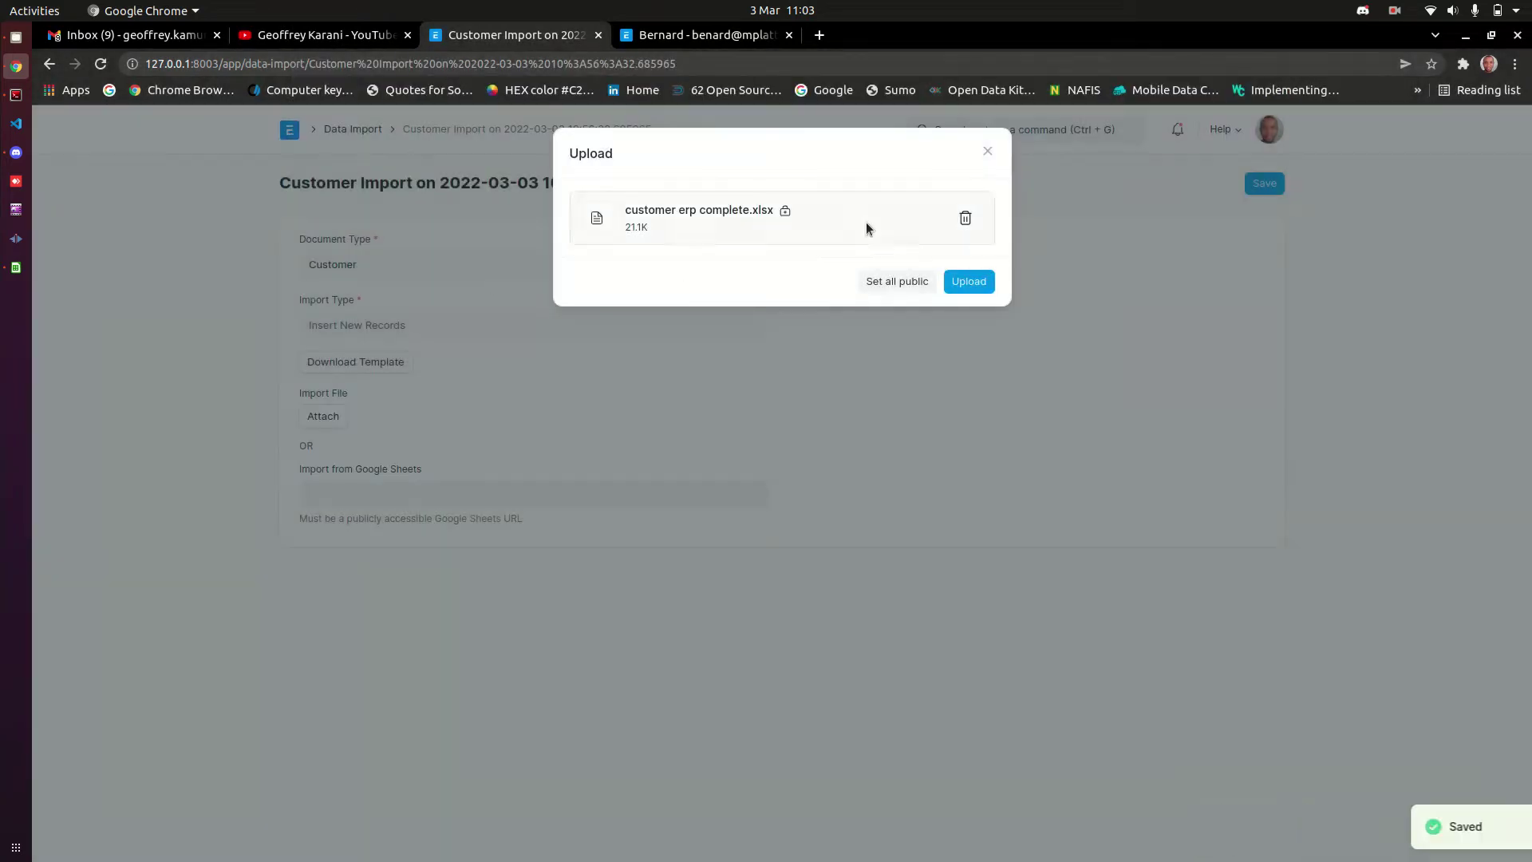
click(983, 284)
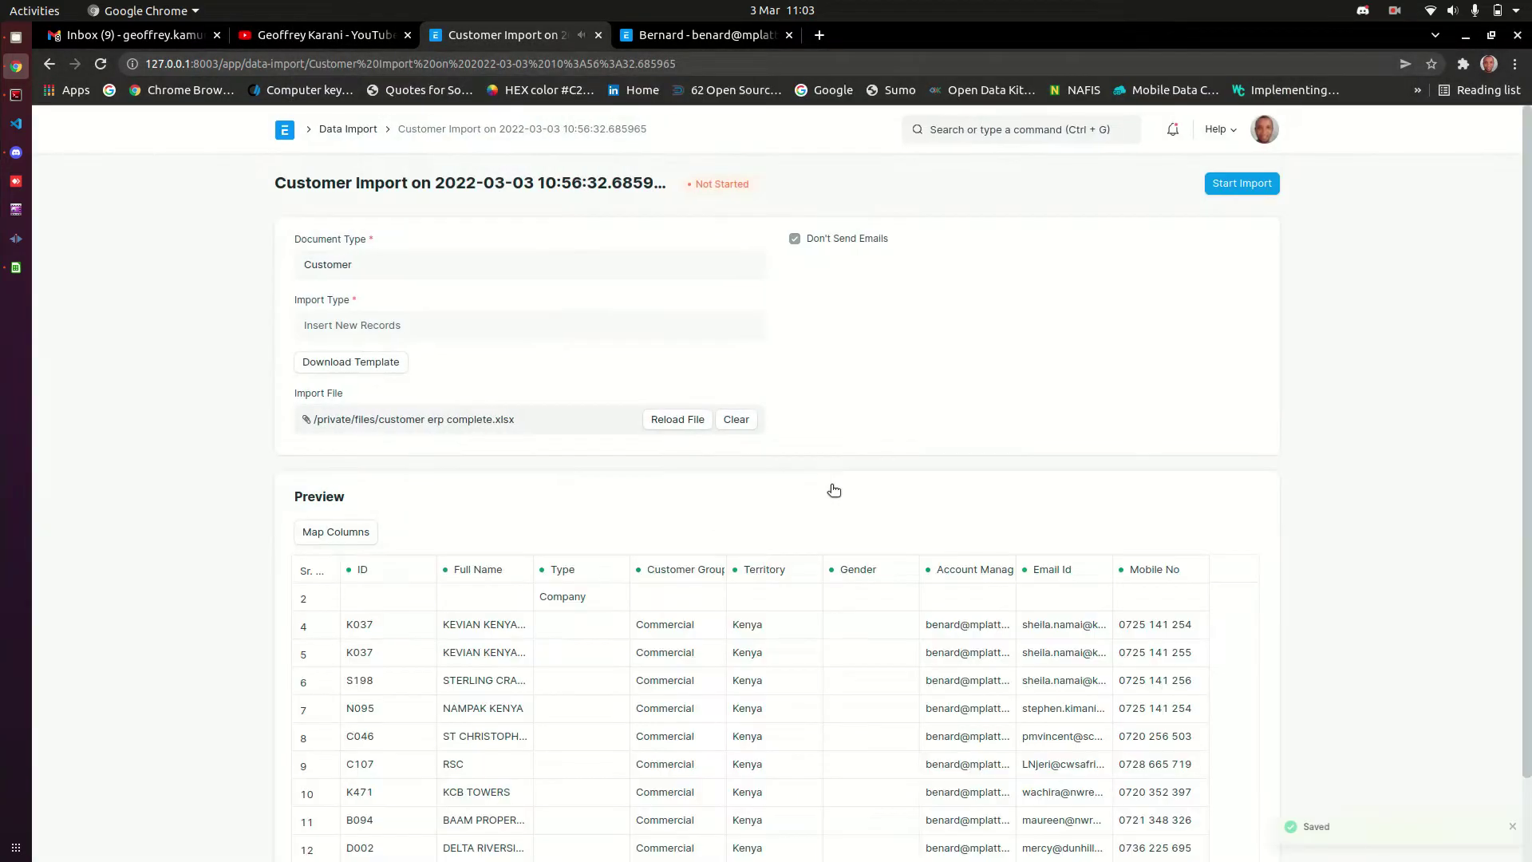
click(1255, 185)
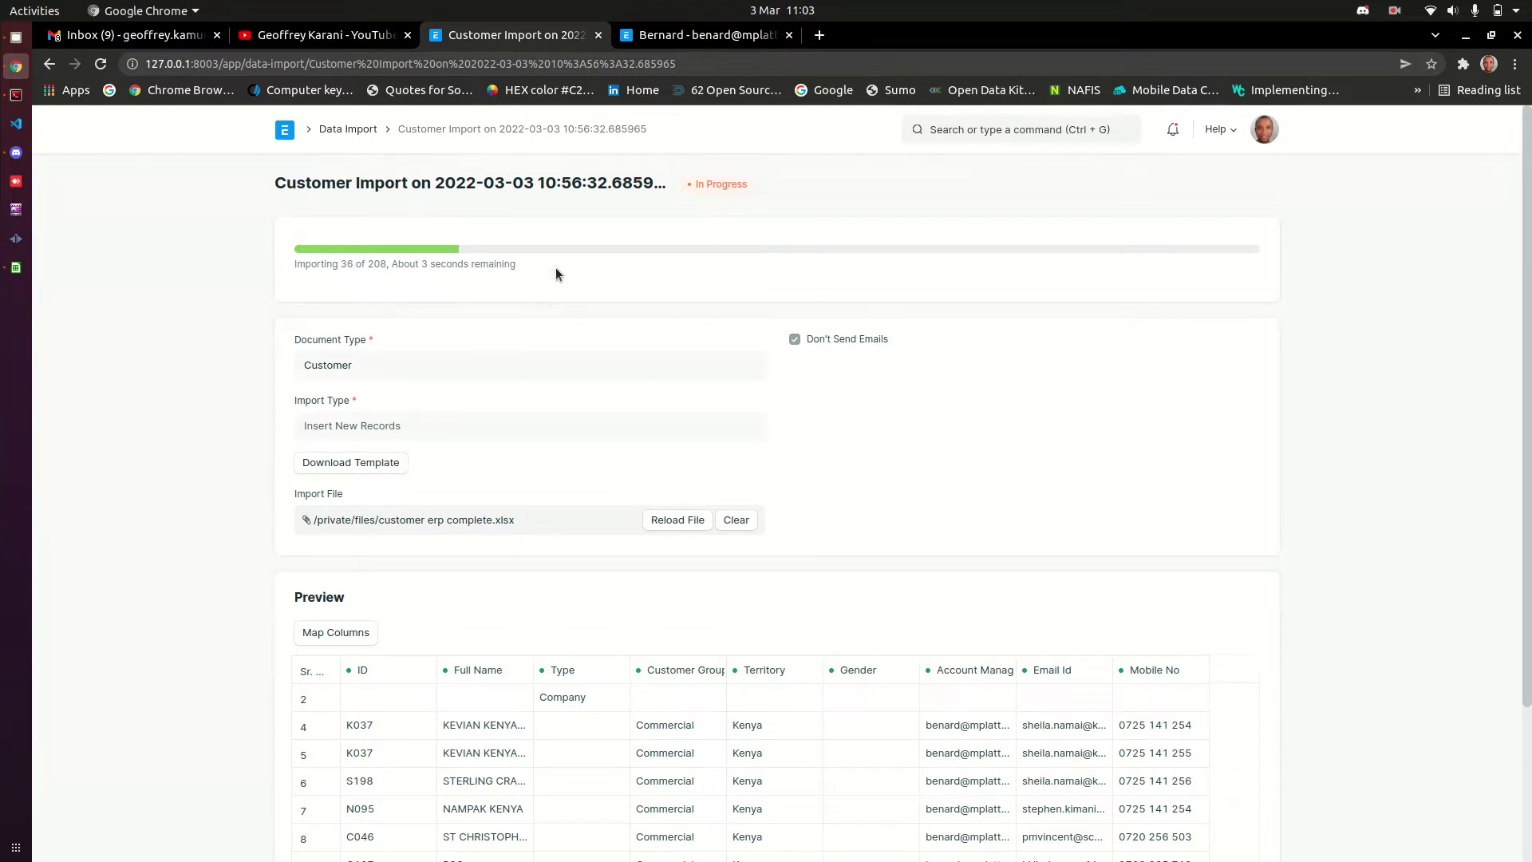
- Open the Customer list from the home workspace and scroll through it
click(684, 35)
click(290, 131)
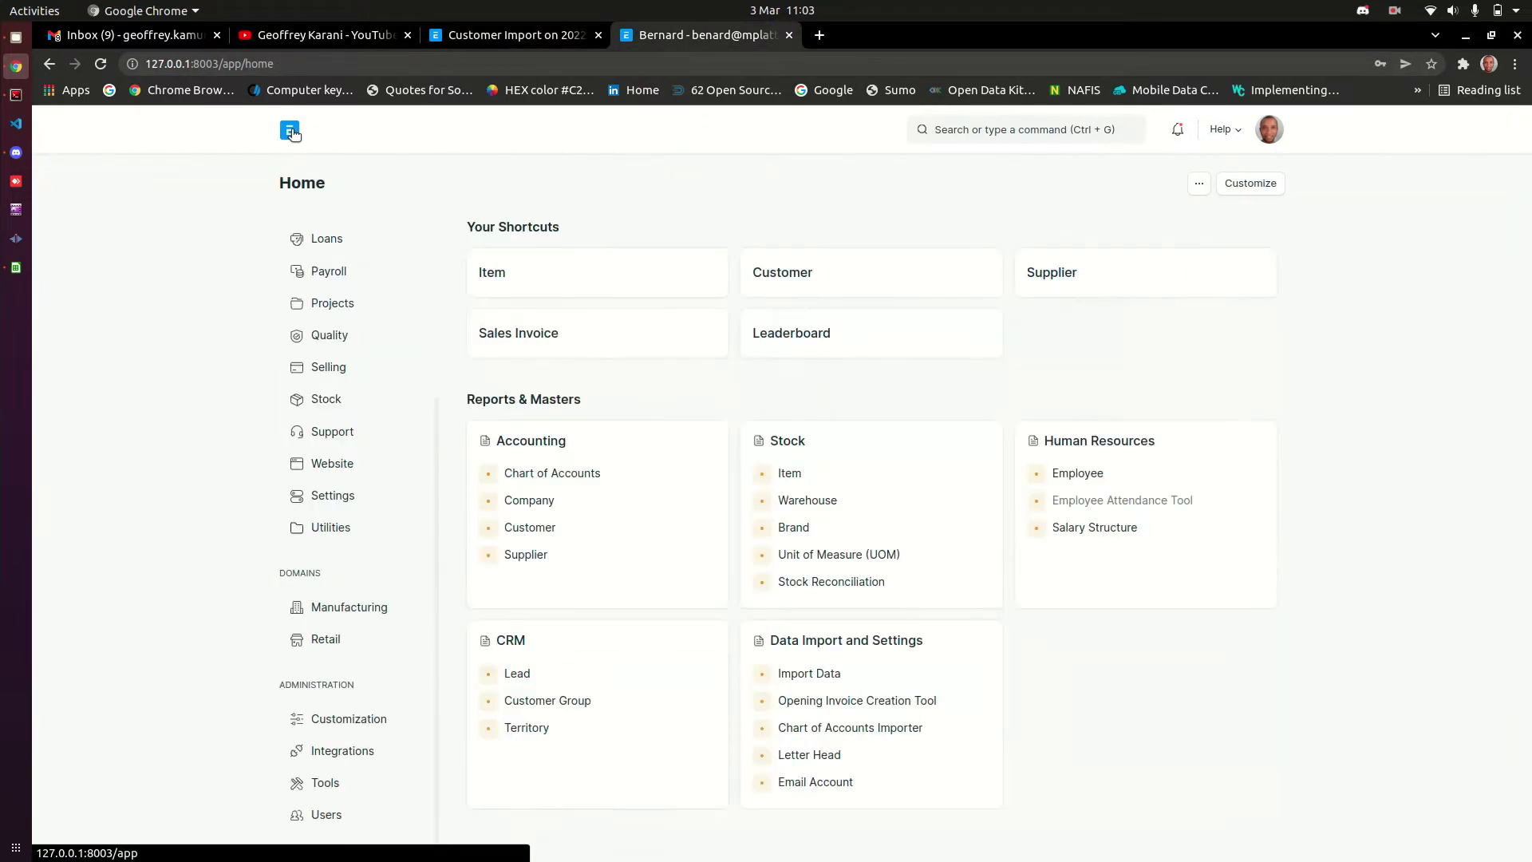
click(833, 264)
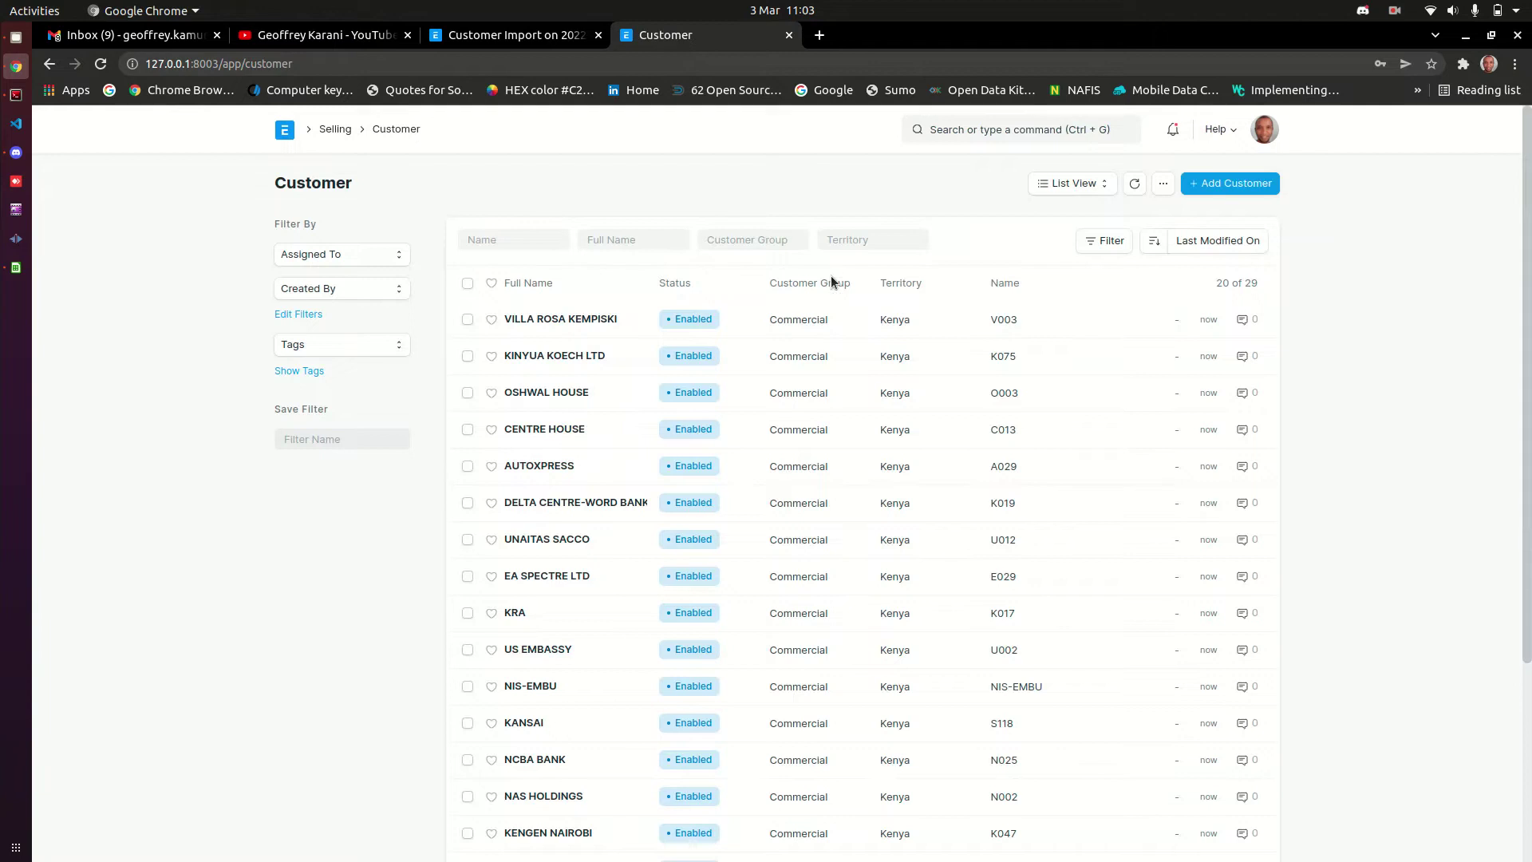
scroll(894, 558, down, 5)
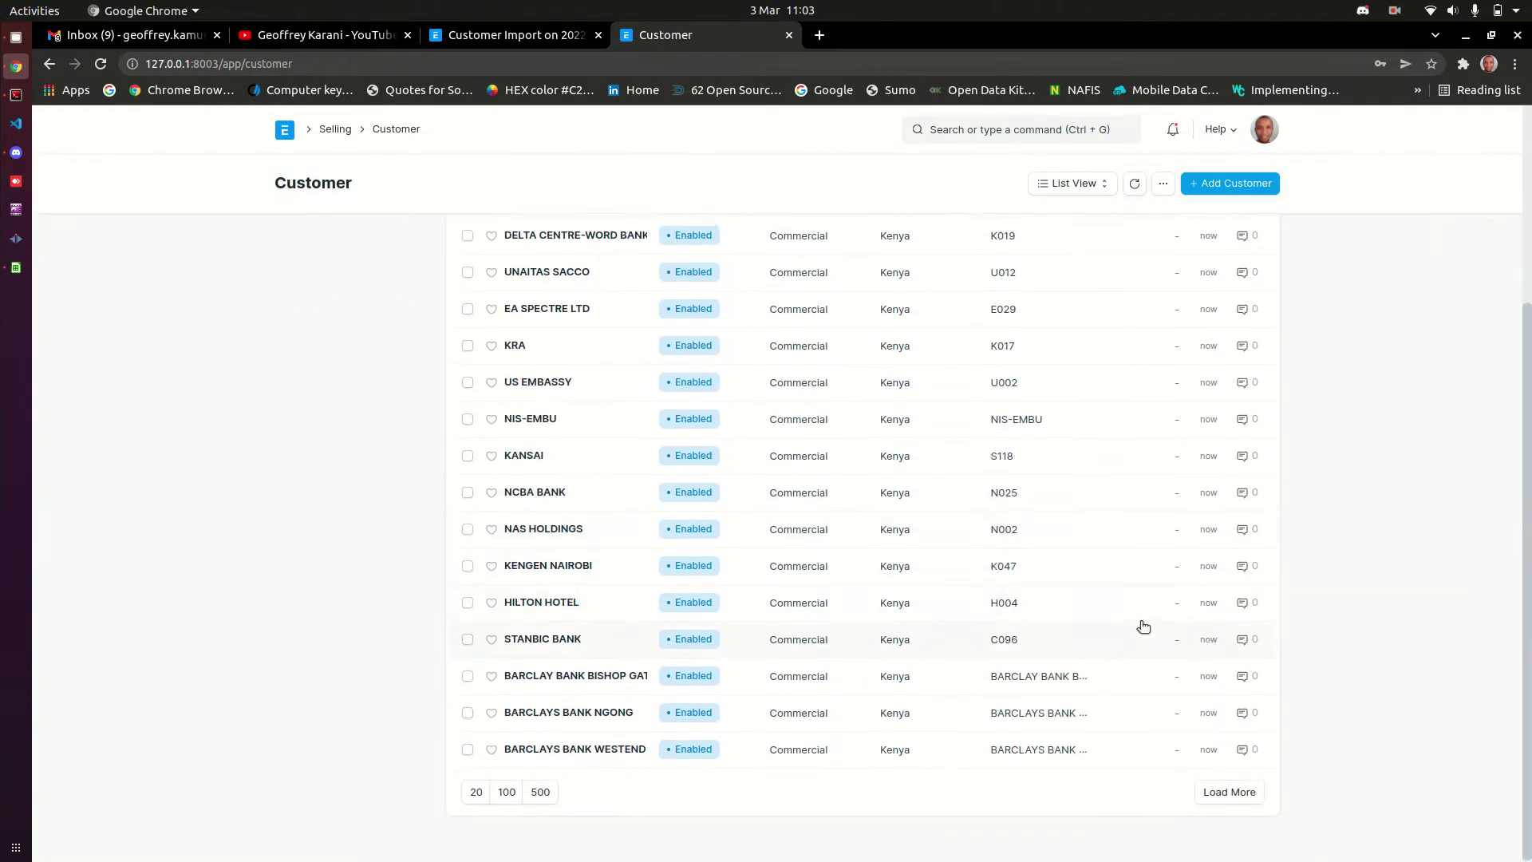
scroll(1142, 627, up, 5)
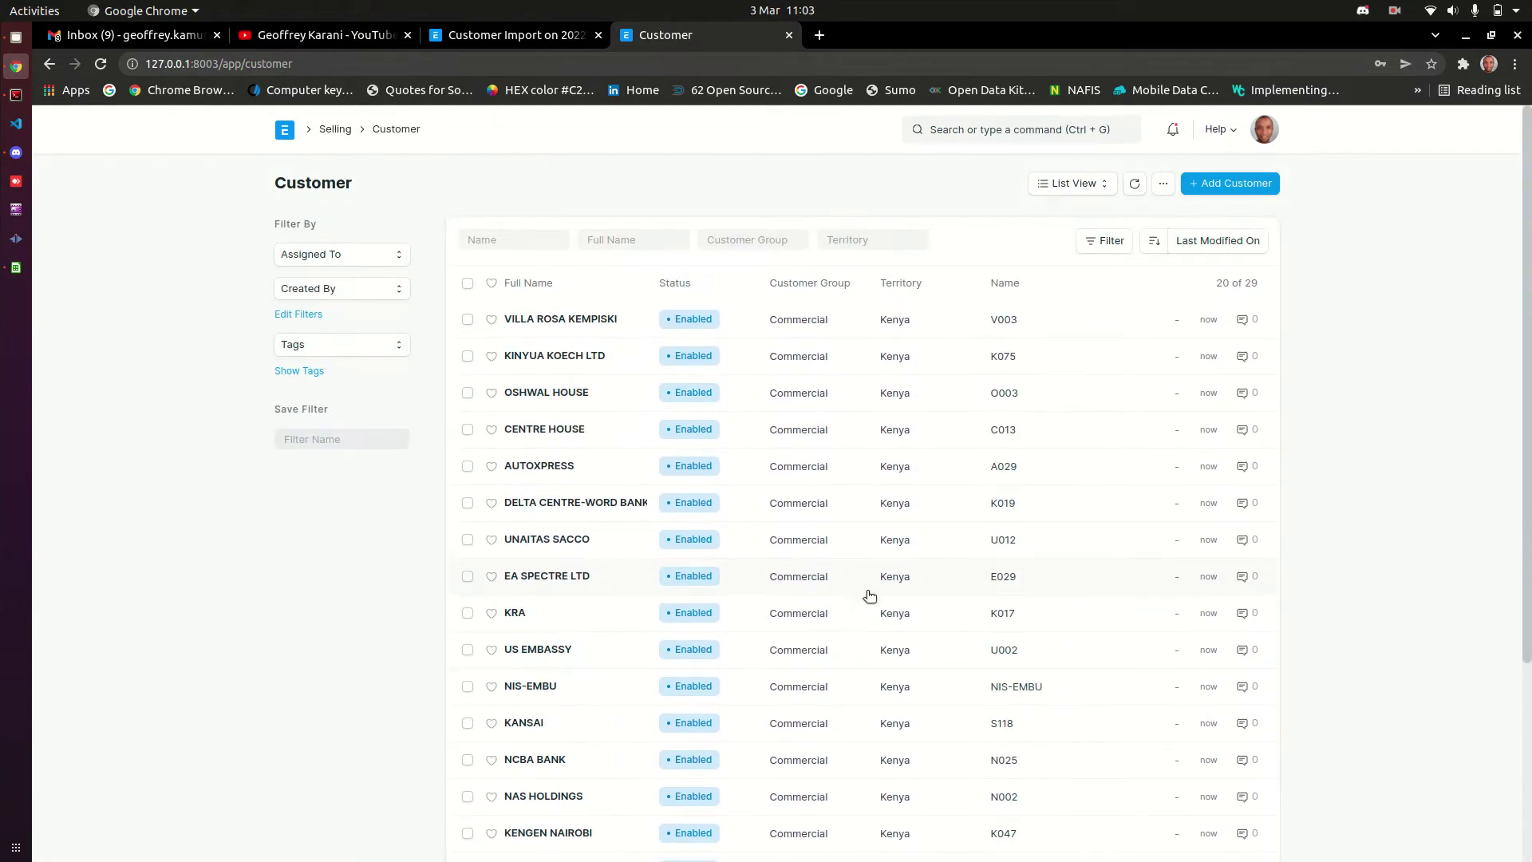
- Reload the Customer list to browse the newly imported customers, then go back to the import tab
click(285, 130)
click(830, 286)
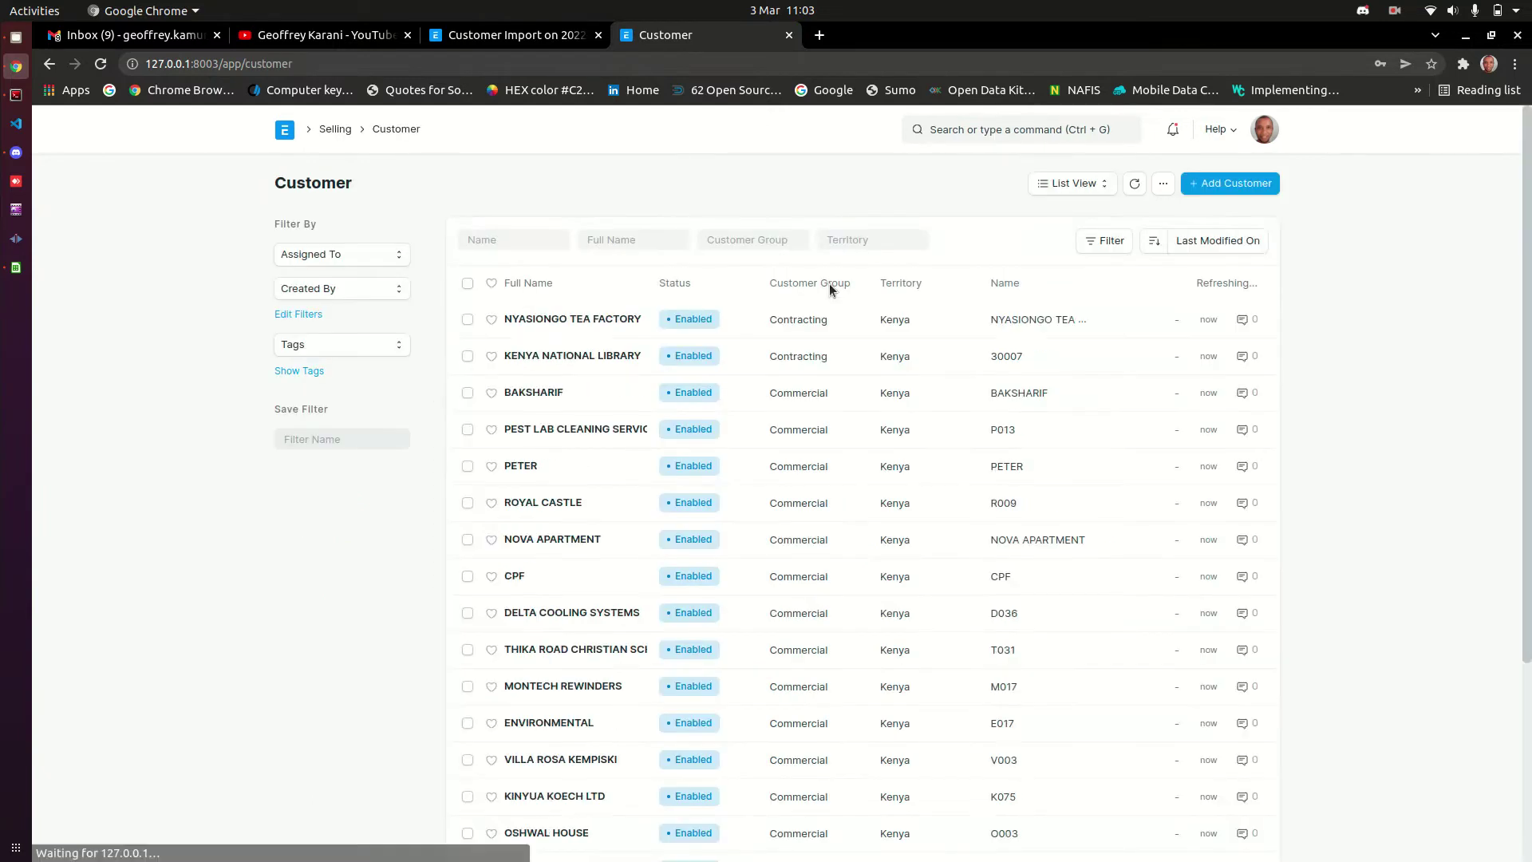
scroll(821, 660, down, 5)
scroll(670, 417, up, 5)
scroll(728, 474, down, 5)
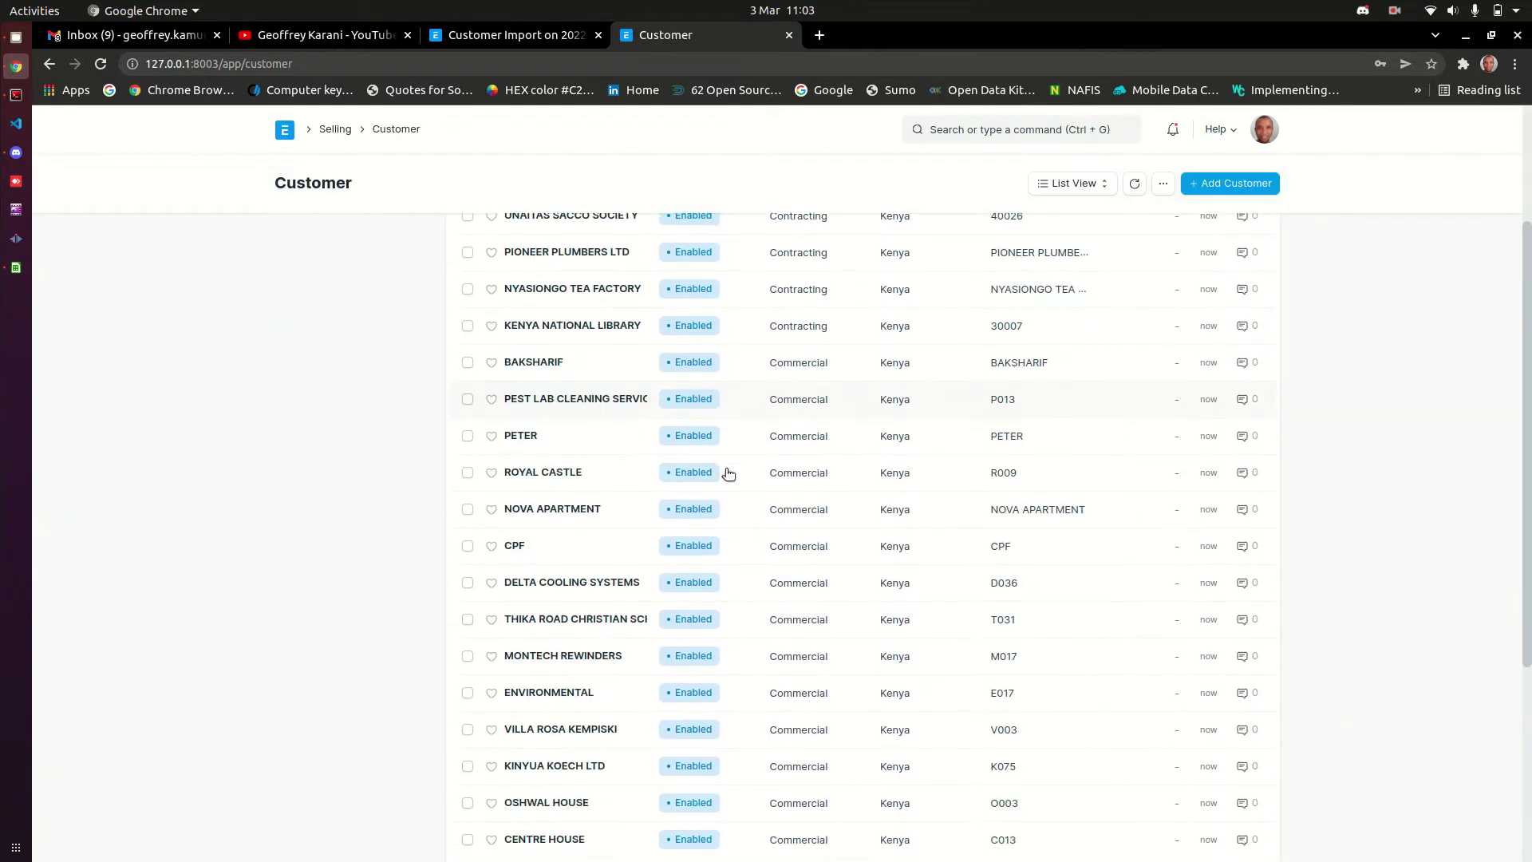
scroll(728, 474, down, 5)
scroll(753, 376, up, 3)
scroll(777, 424, down, 2)
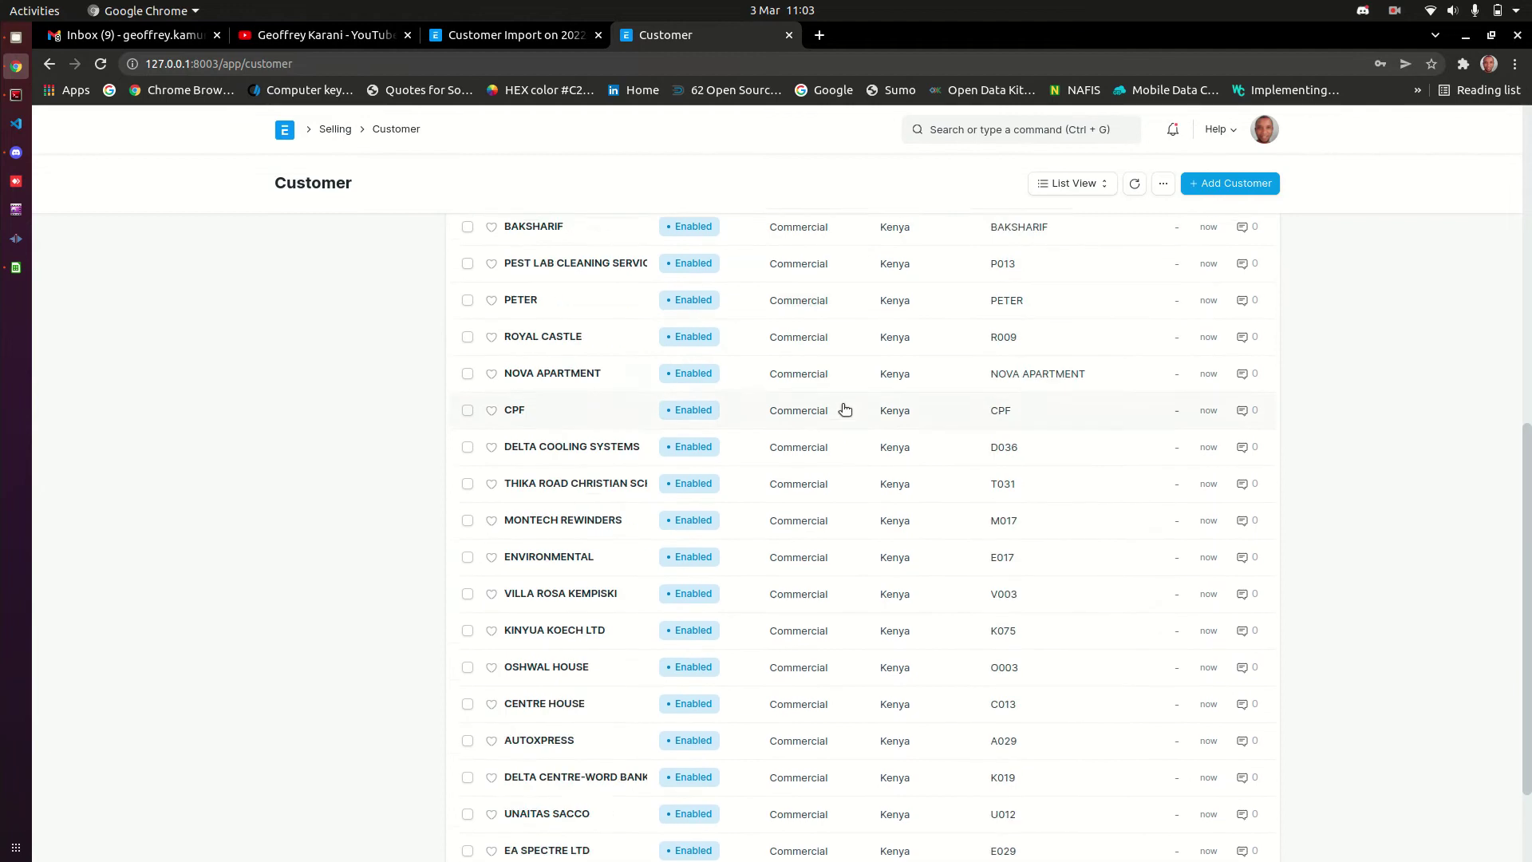
scroll(844, 409, up, 6)
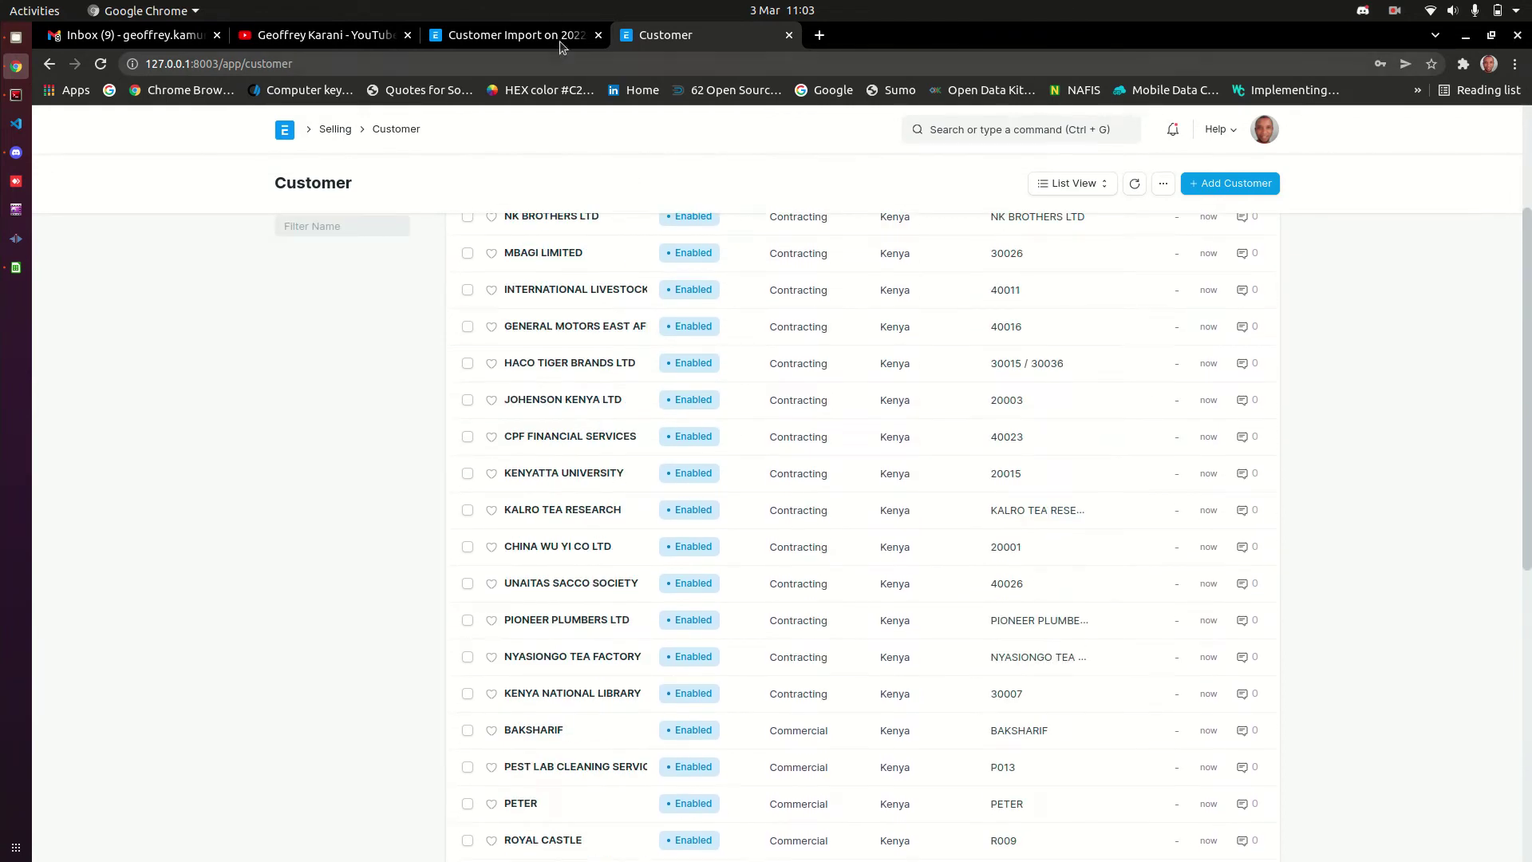
click(558, 41)
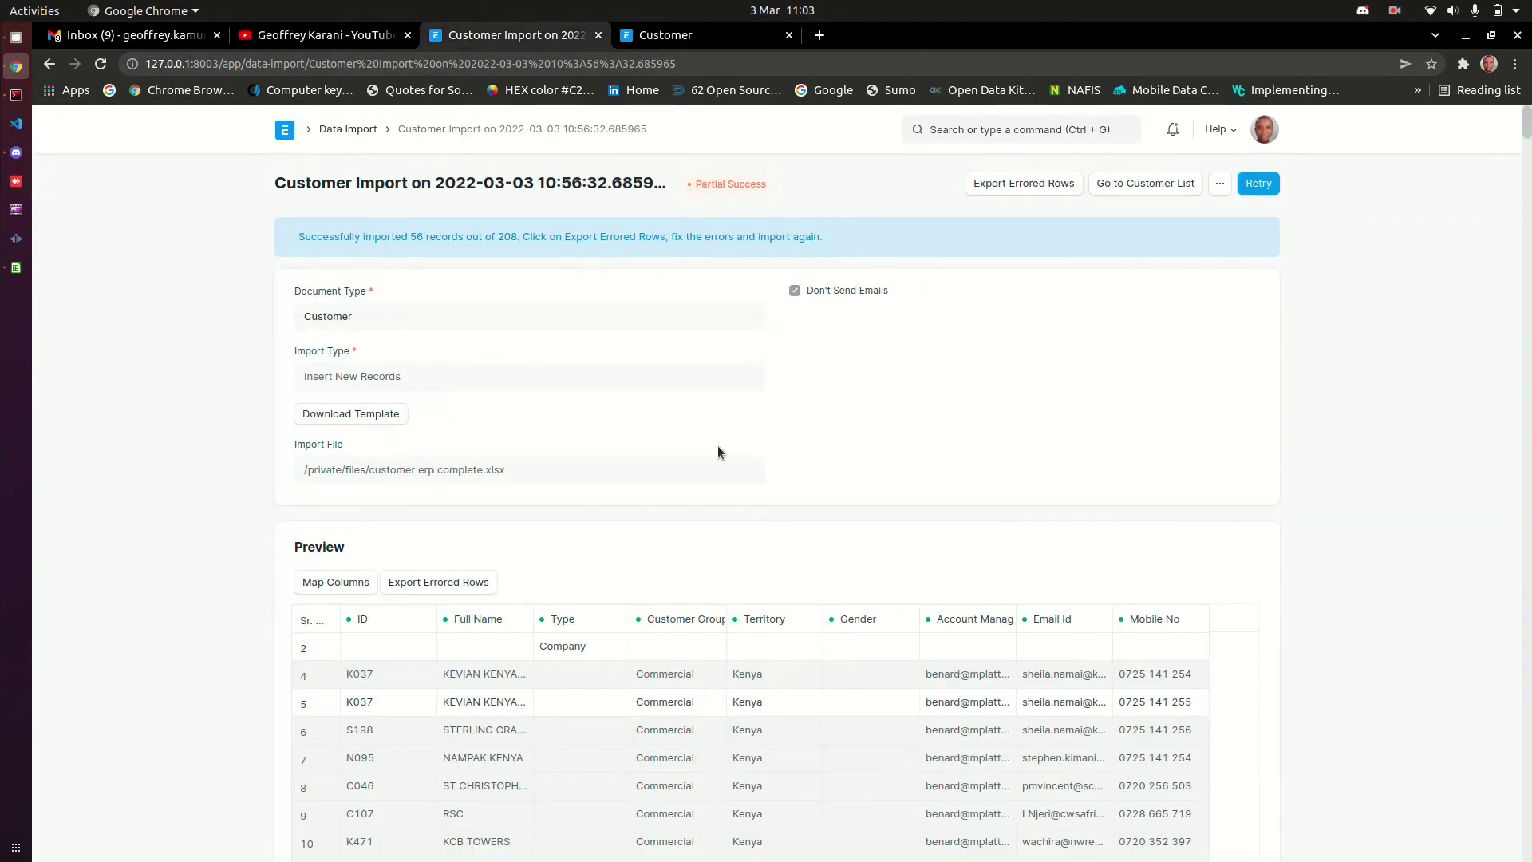